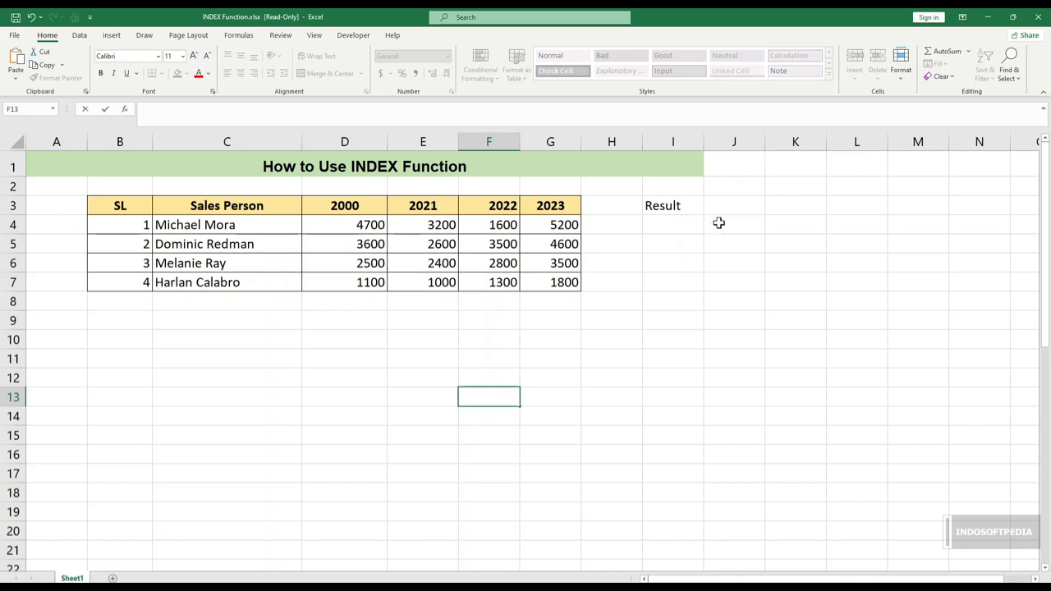
click(738, 201)
text(=)
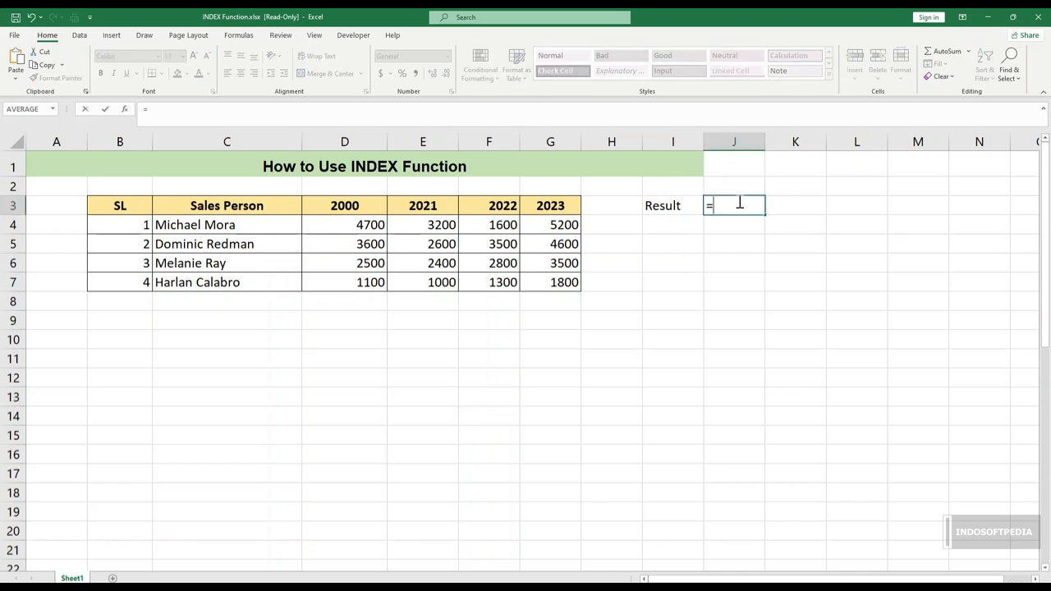
text(in)
key(Tab)
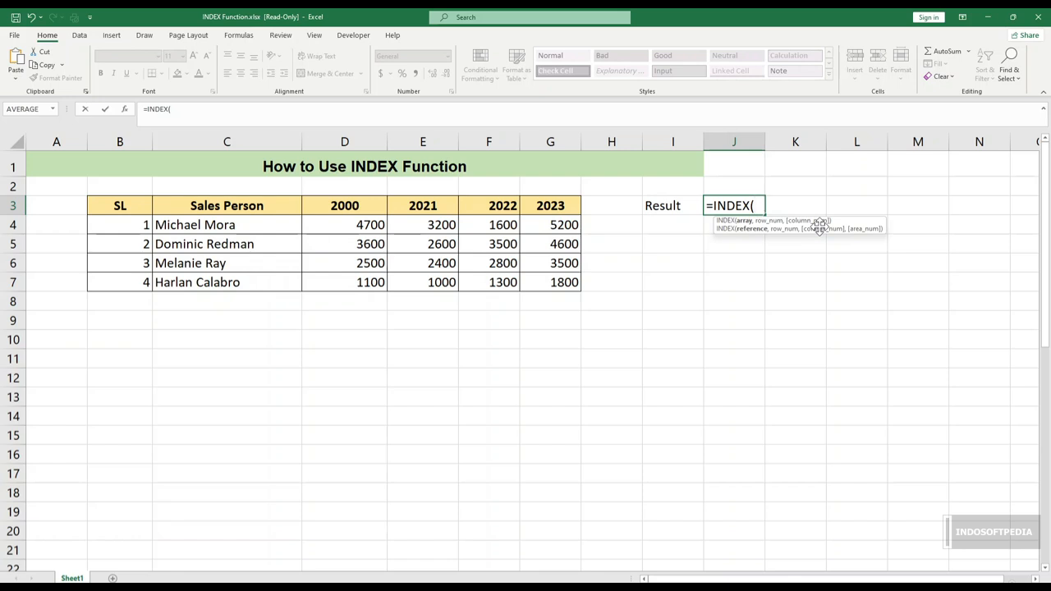
key(BackSpace)
key(BackSpace)
key(BackSpace)
key(BackSpace)
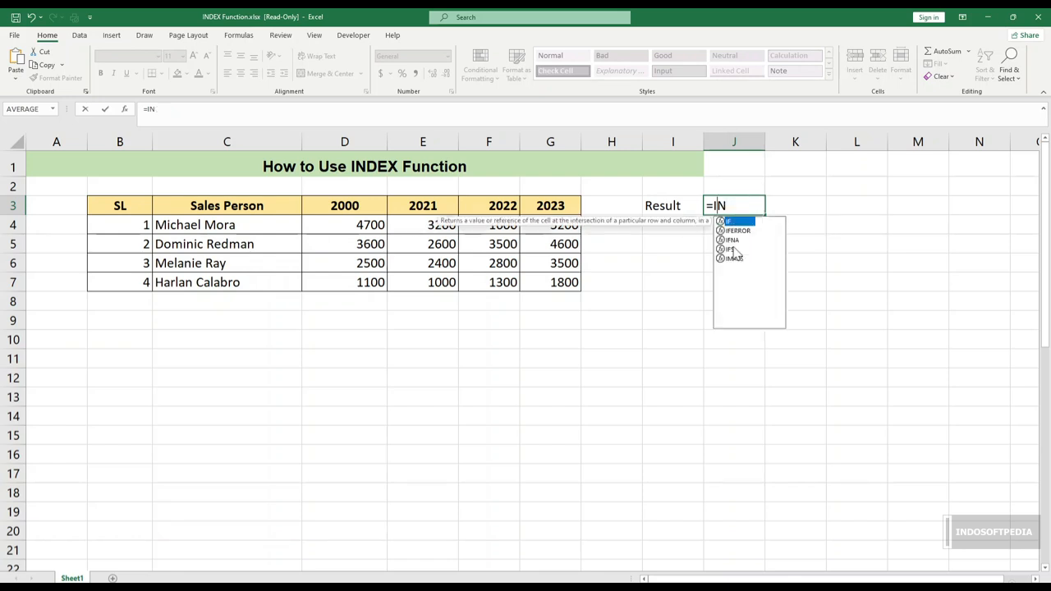
key(Escape)
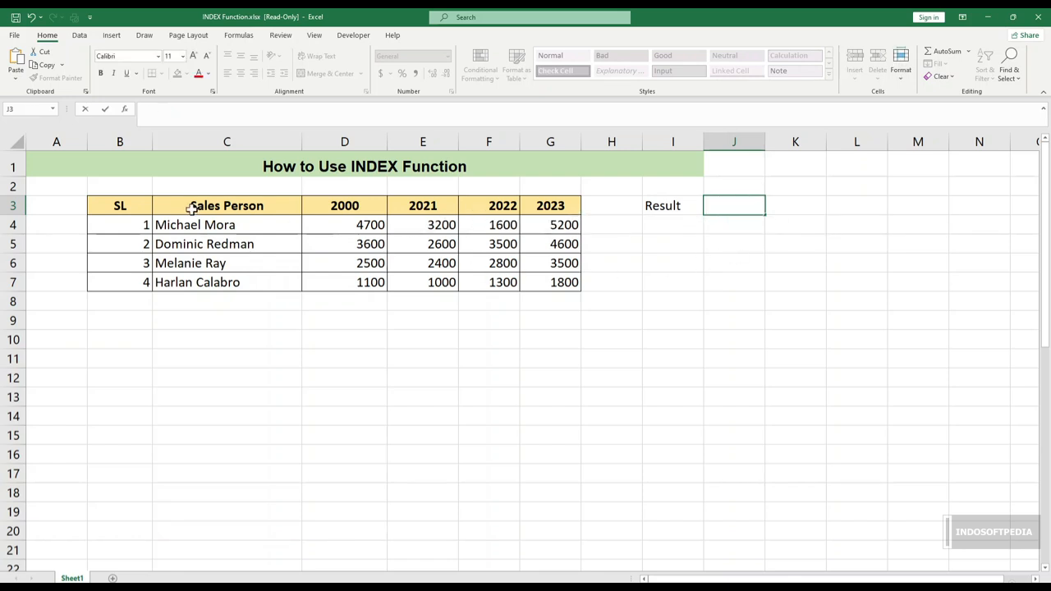
drag(194, 207, 244, 280)
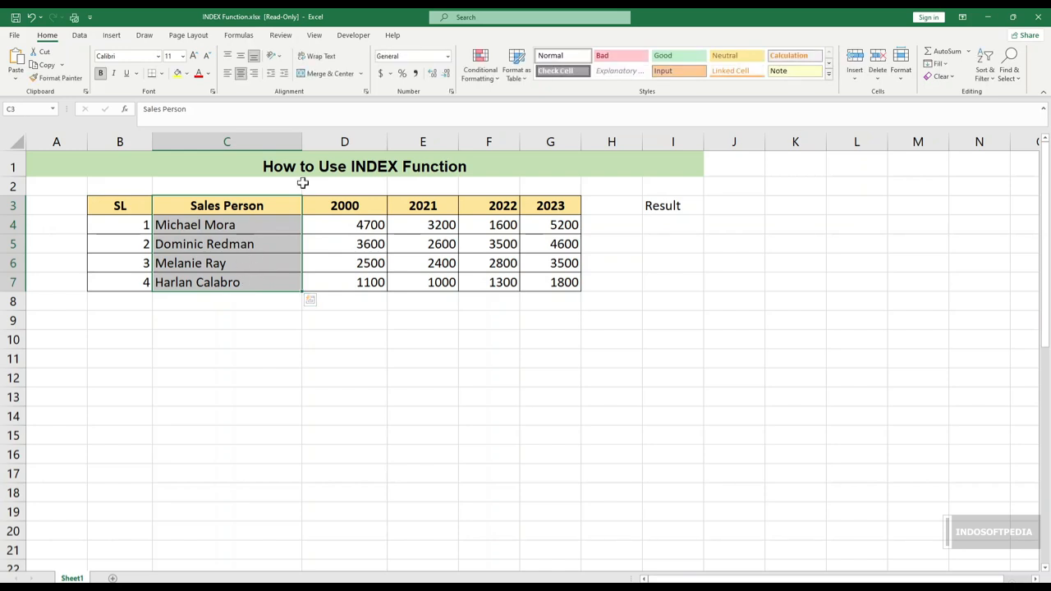
drag(345, 206, 556, 209)
click(472, 288)
drag(345, 227, 557, 279)
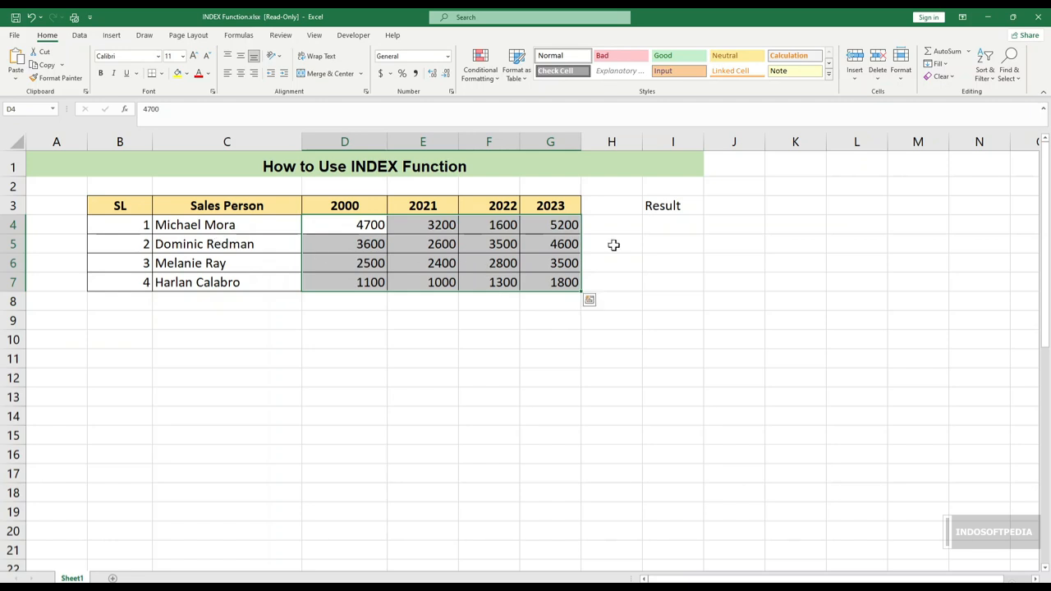
Step: Enter an INDEX formula in cell I4 that returns row 4, column 3 of the range D3:G7
click(665, 225)
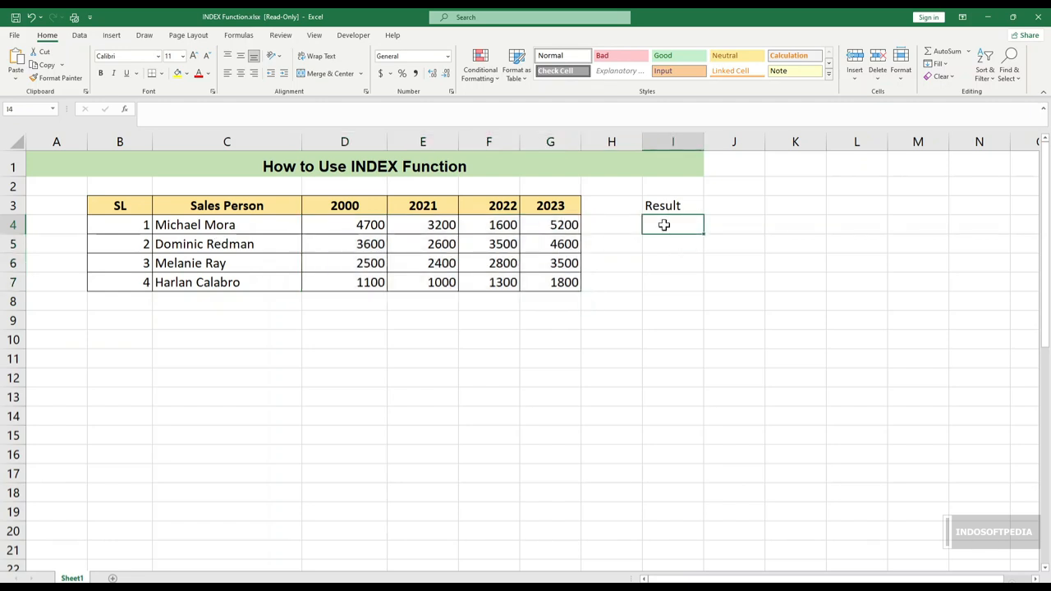
text(=)
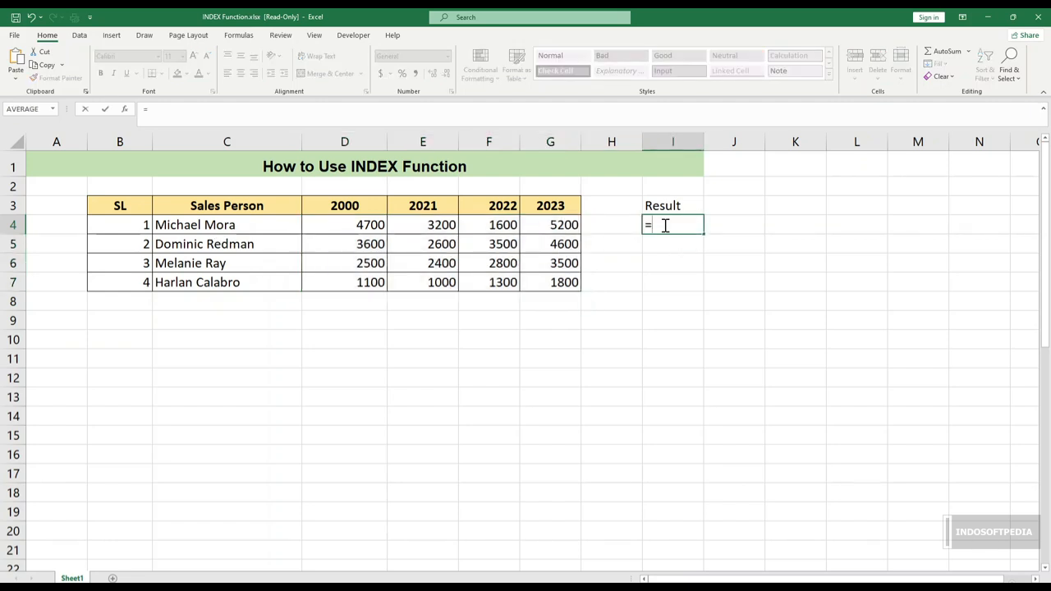
text(IN)
key(Tab)
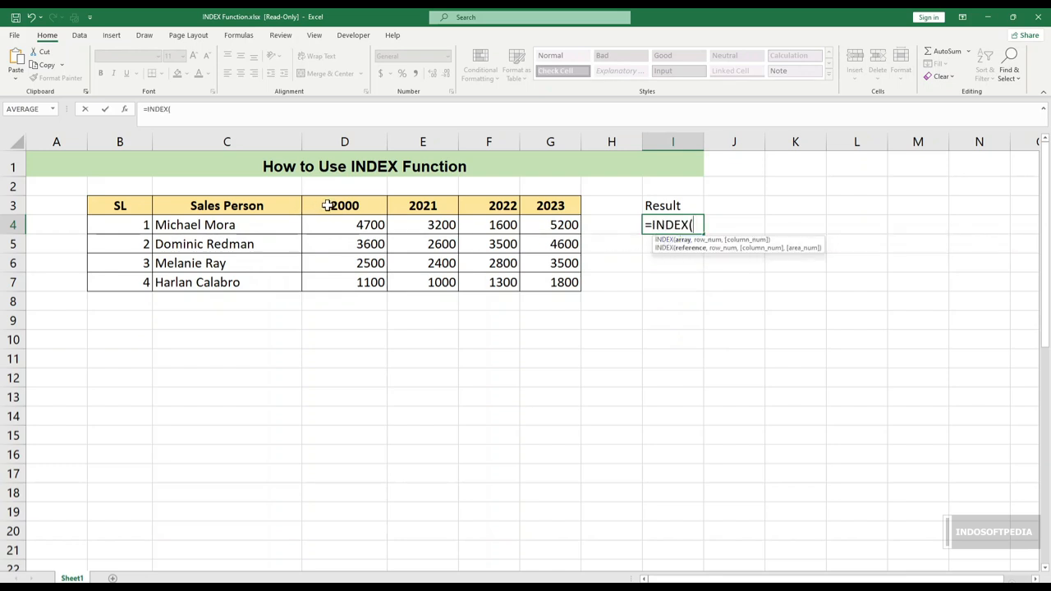
drag(332, 206, 569, 286)
text(,)
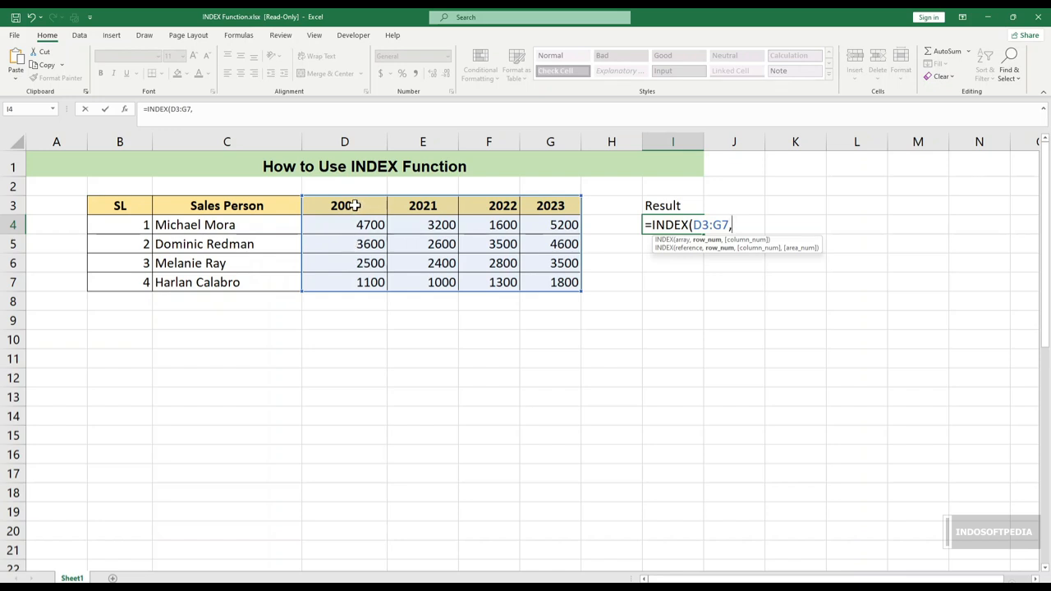
text(4,)
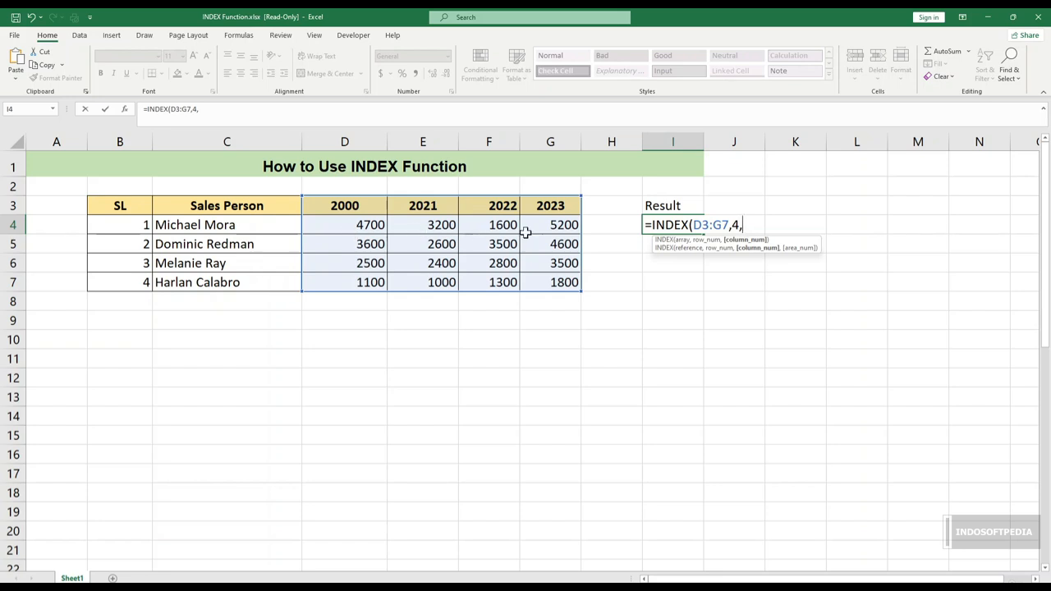
text(3))
key(Return)
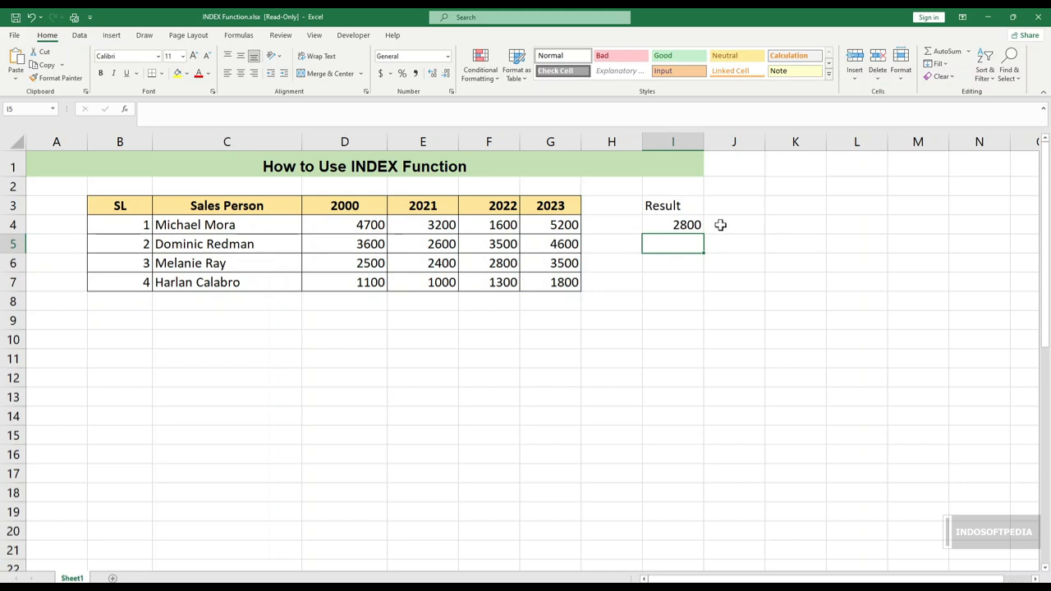
Step: Change the INDEX formula in I4 to use row number 5 and column number 2
click(685, 225)
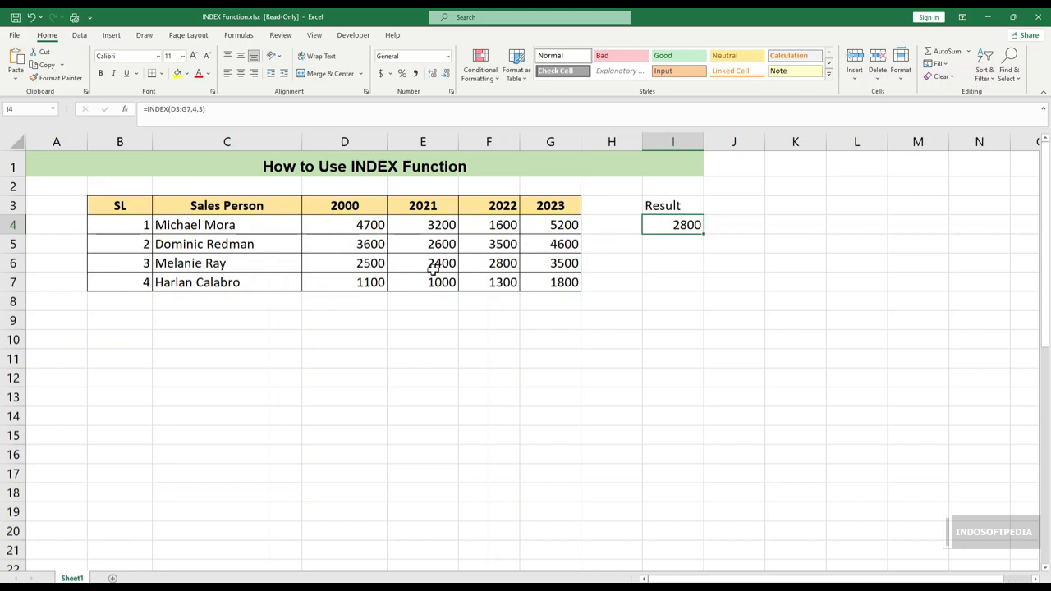
click(495, 268)
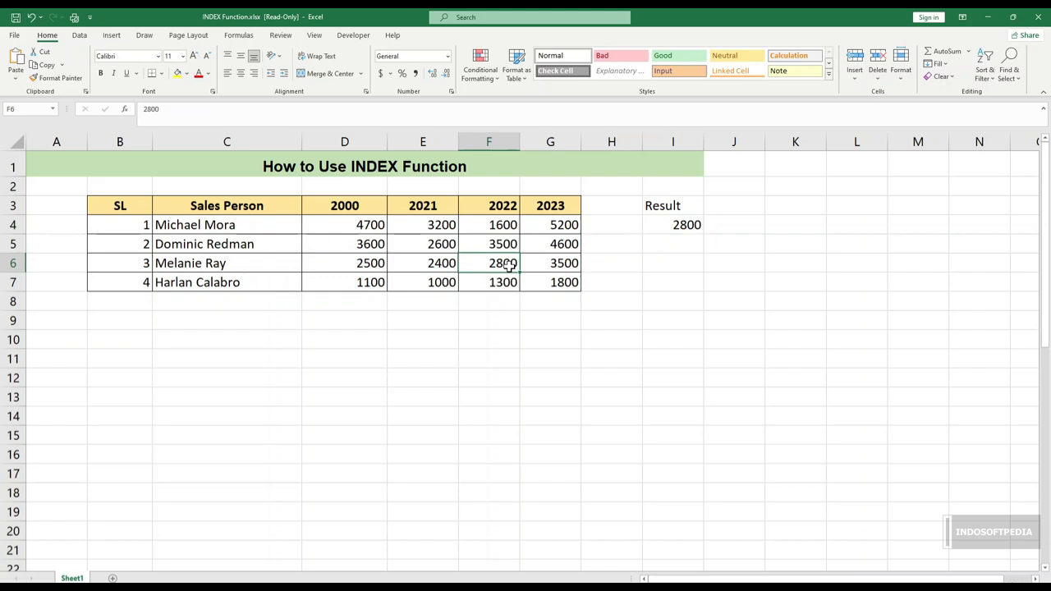
click(685, 229)
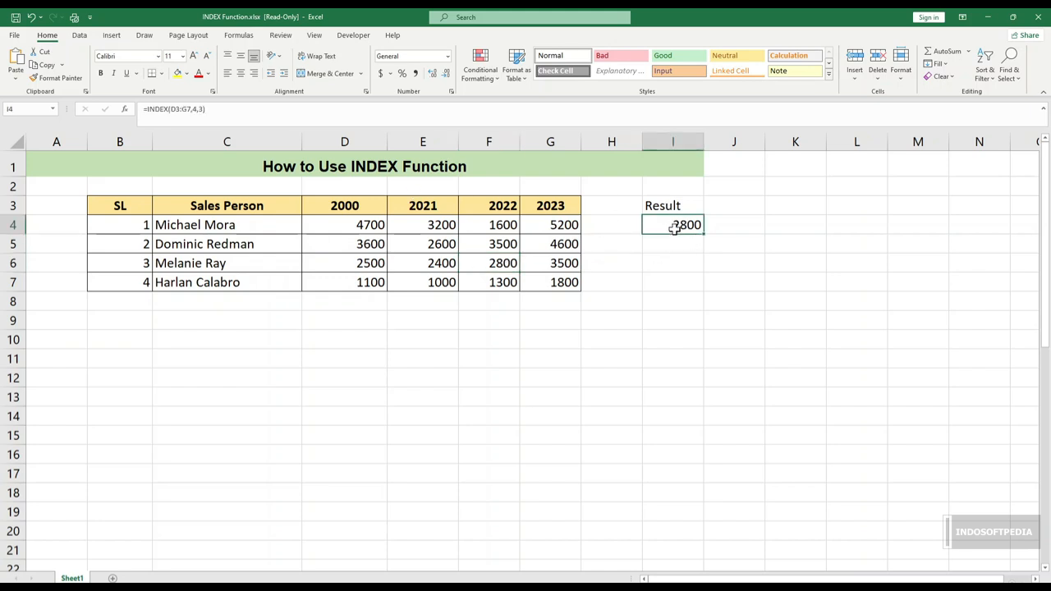
click(196, 109)
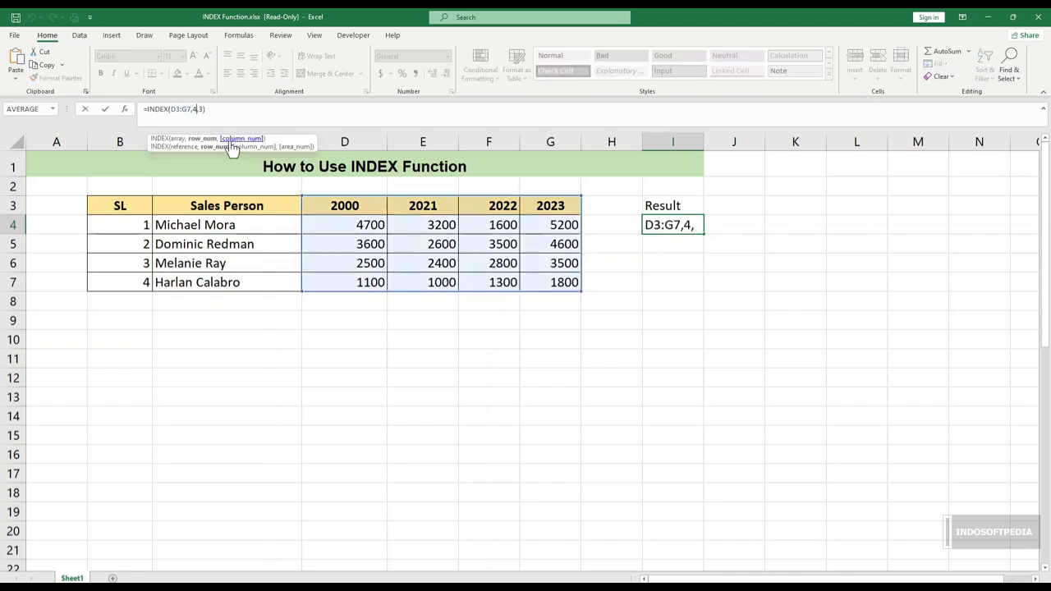
key(BackSpace)
text(5)
click(206, 110)
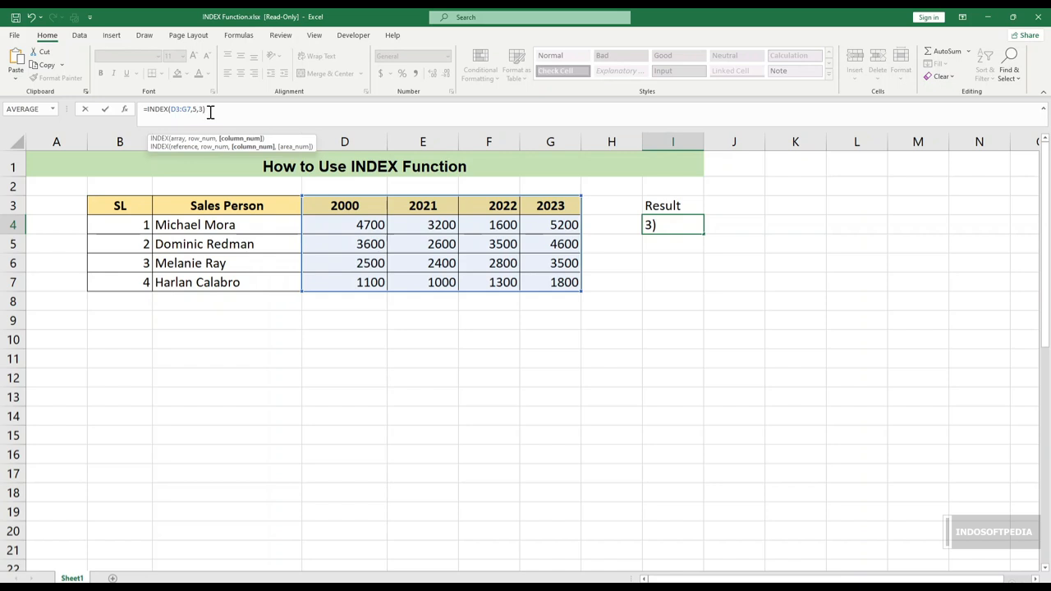
key(BackSpace)
text(2)
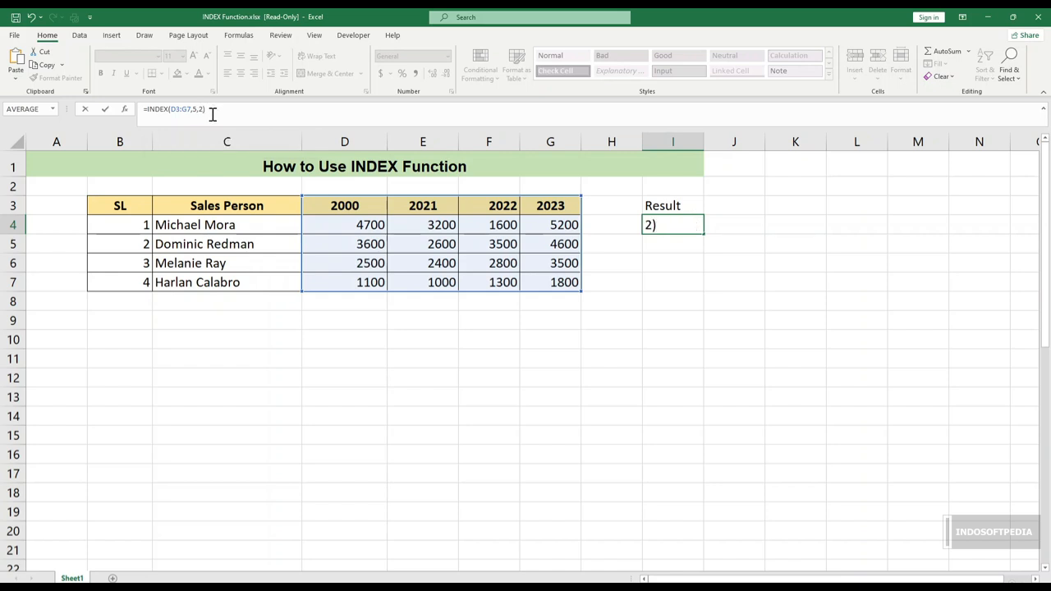
key(Return)
Step: Compare the INDEX result in I4 with the source figures in the table's last rows for 2000 and 2021
click(687, 226)
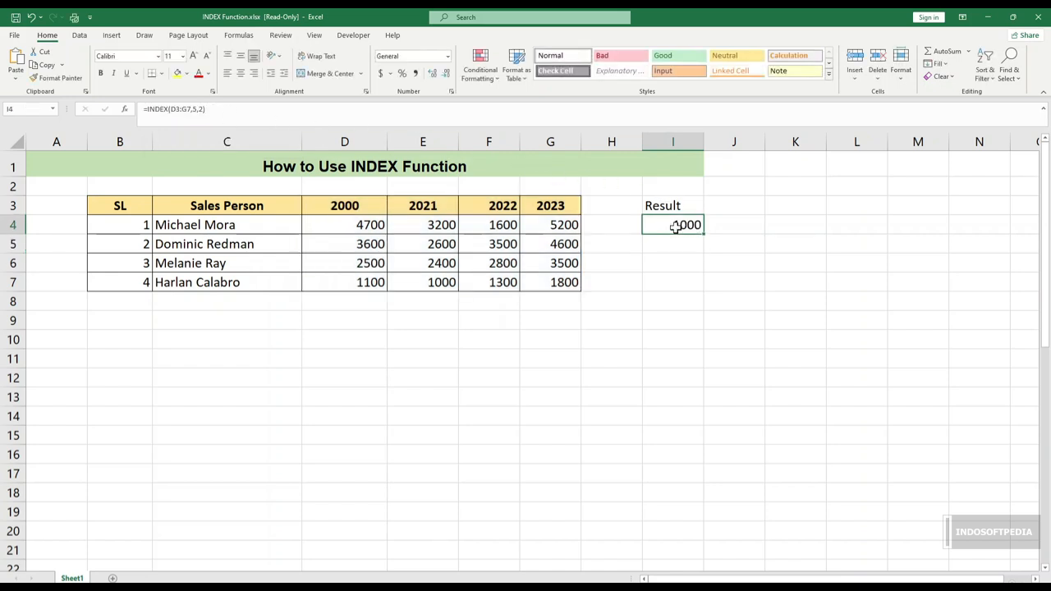
click(371, 263)
click(374, 279)
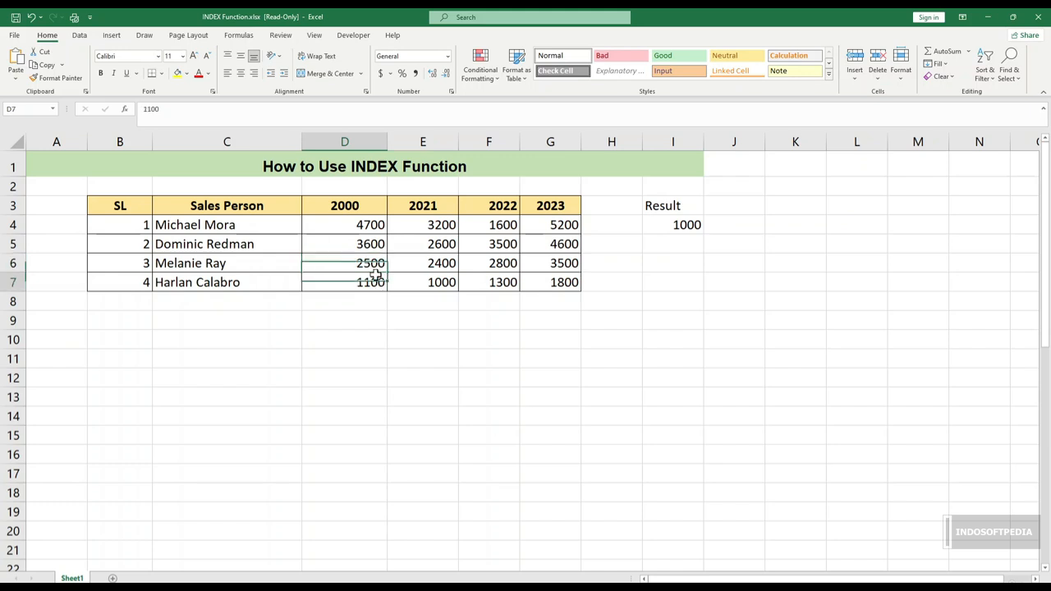
click(682, 226)
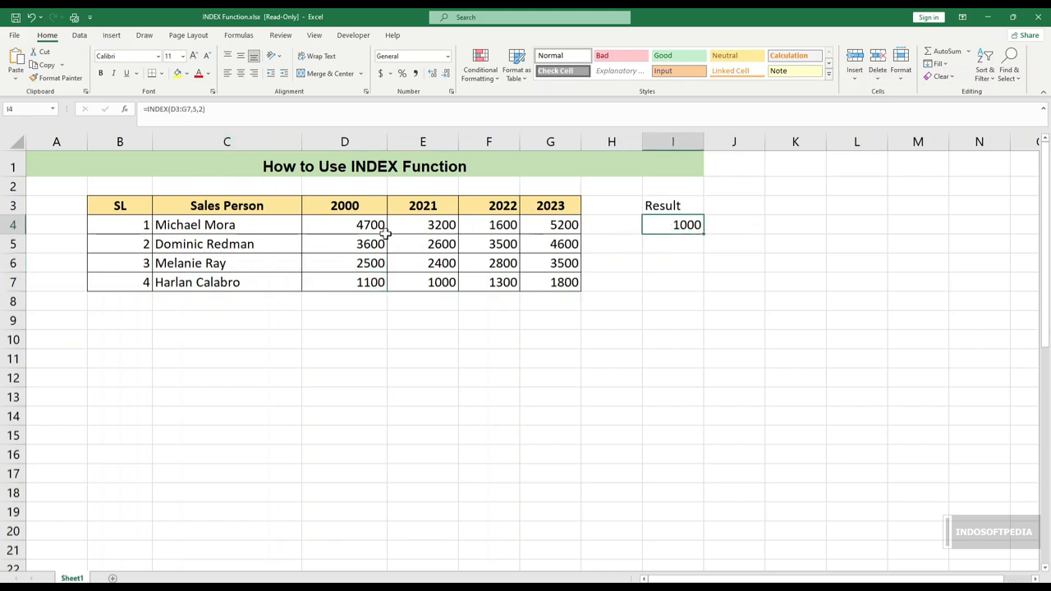
click(371, 279)
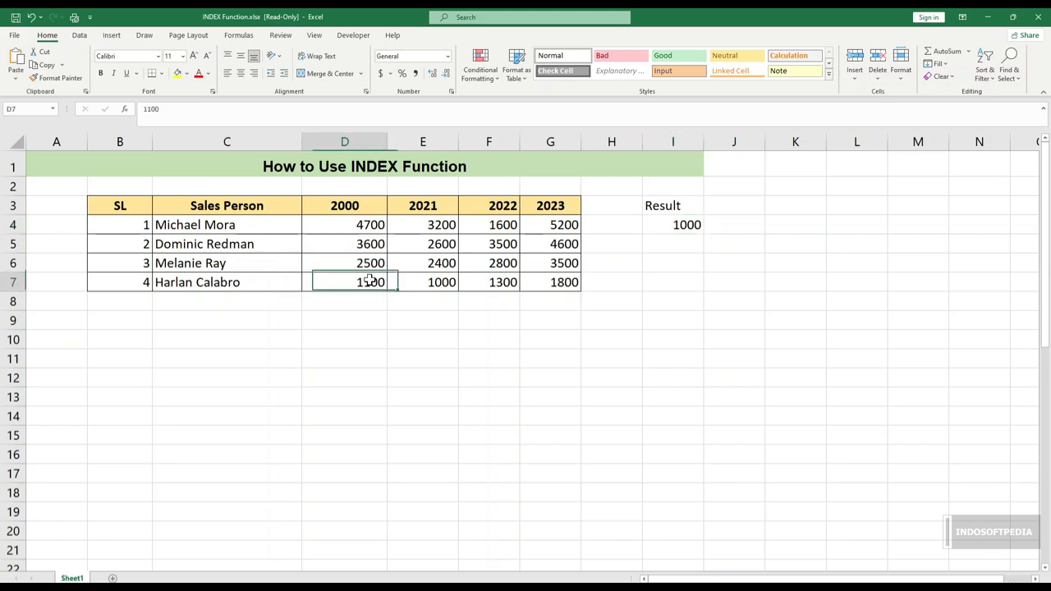
click(686, 226)
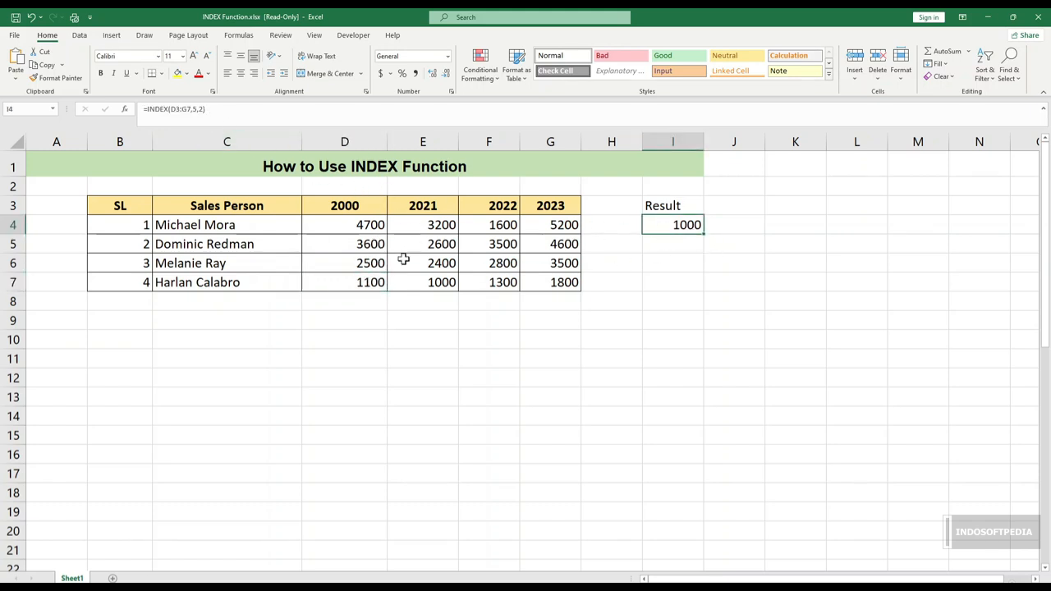
click(370, 283)
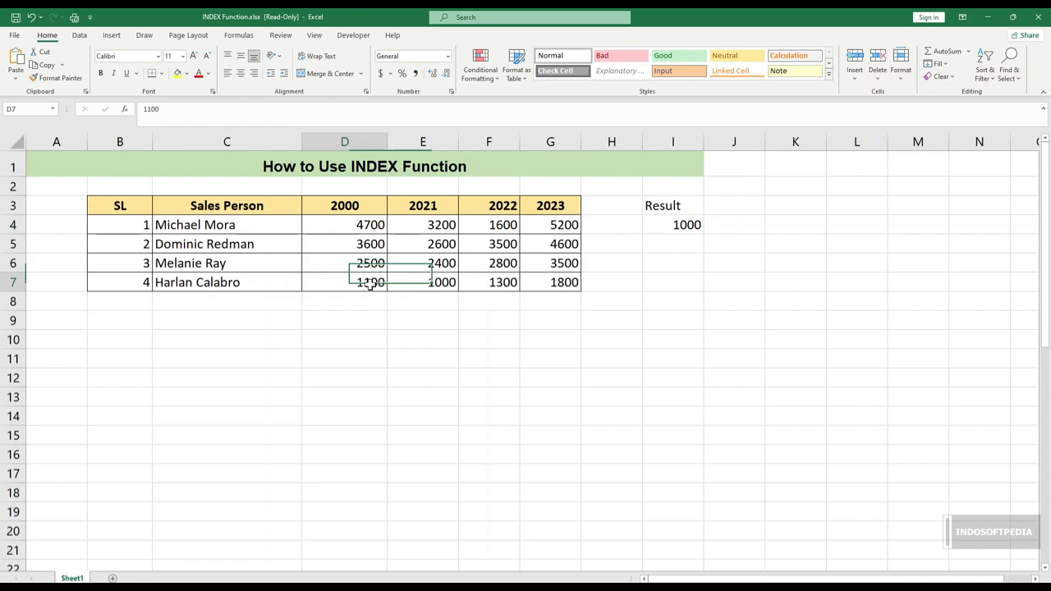
click(437, 283)
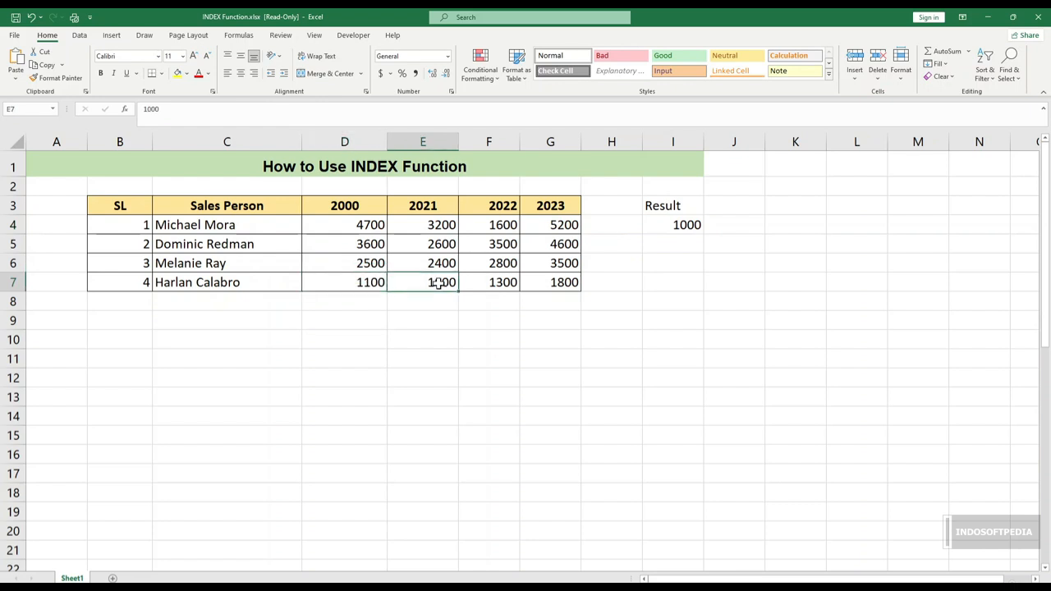
Step: Try row number 6 in the INDEX formula in I4, beyond the last row of the array
click(699, 219)
click(197, 109)
text(5,2)
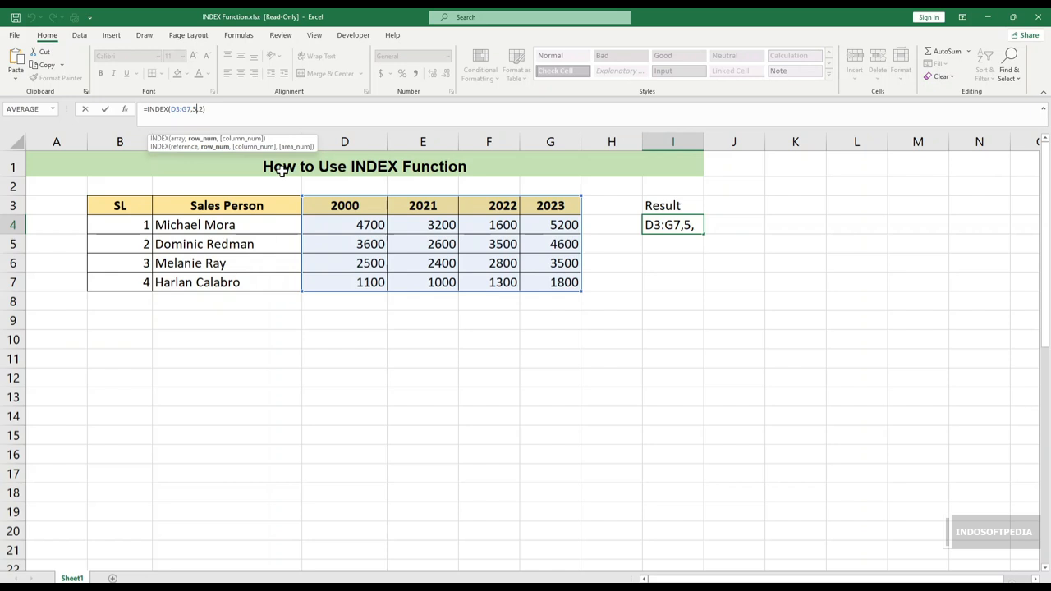
text(6)
key(BackSpace)
key(BackSpace)
text(6)
key(Return)
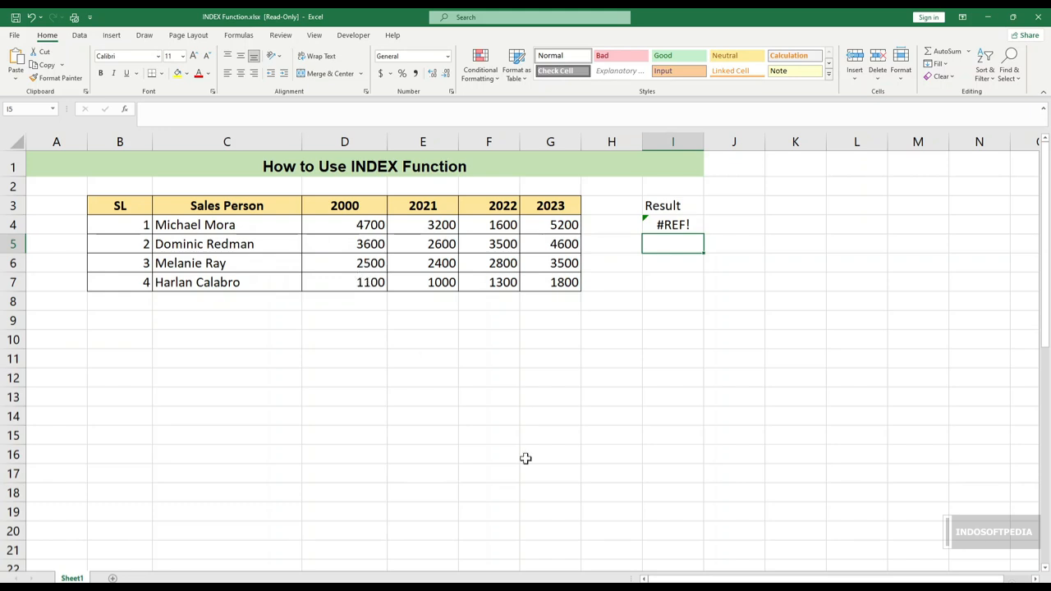
Step: Undo the last row number change in the INDEX formula in I4
click(671, 225)
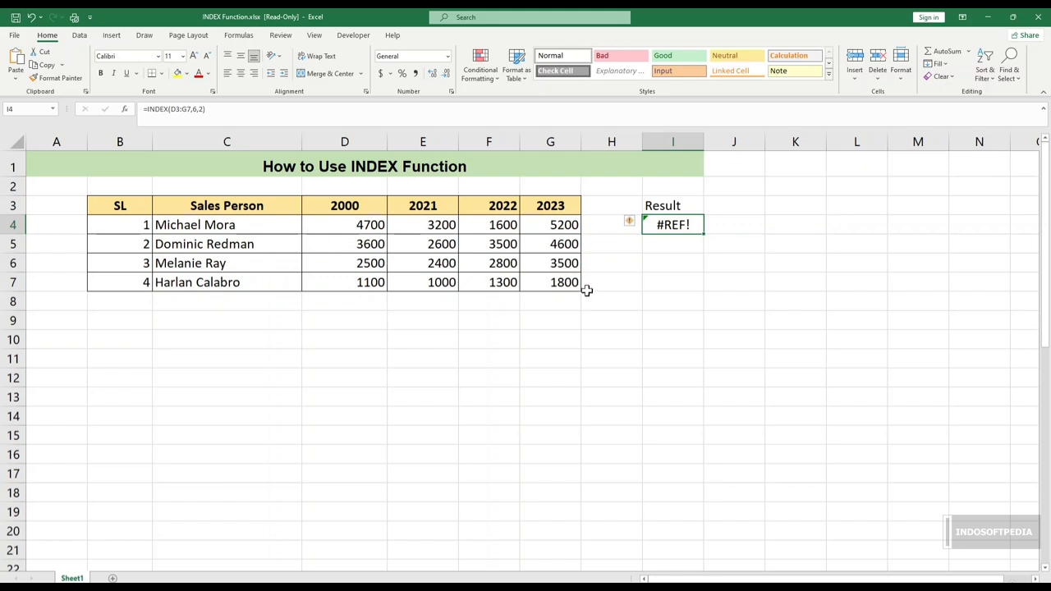
key(ctrl+z)
click(664, 307)
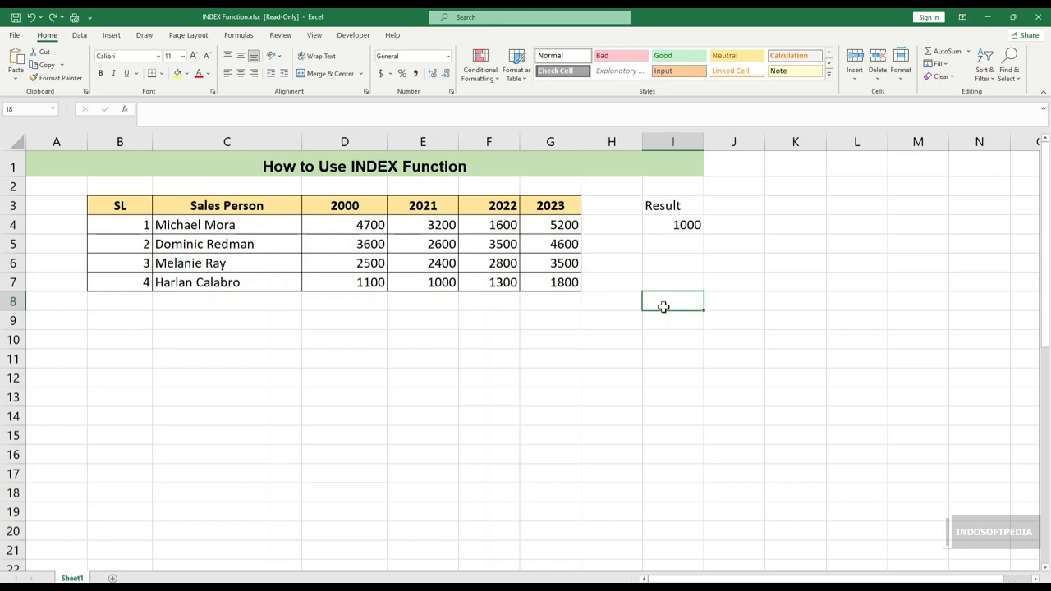
click(608, 324)
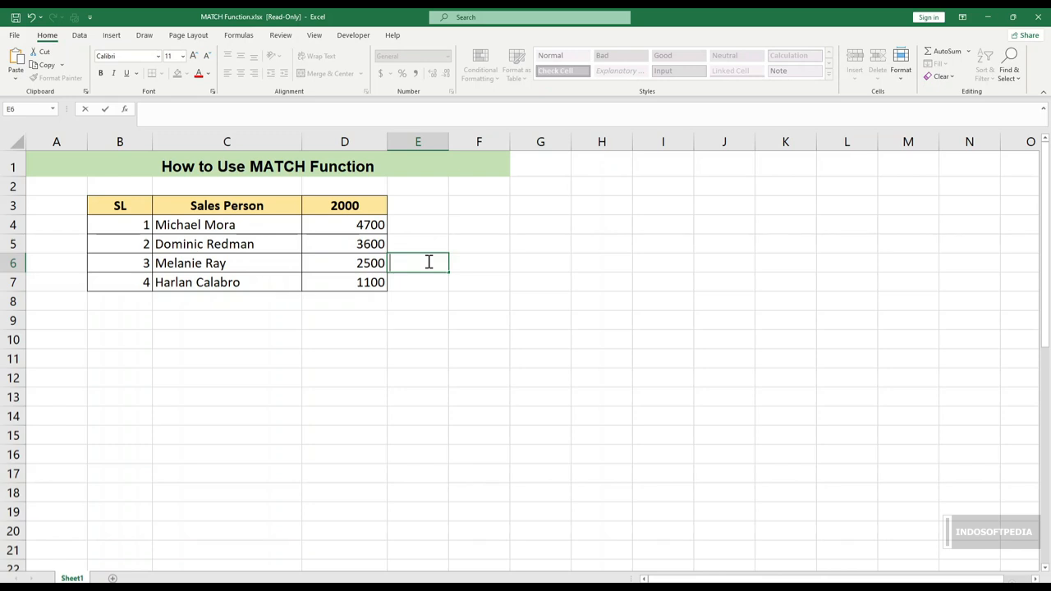
click(487, 225)
text(=MATCH()
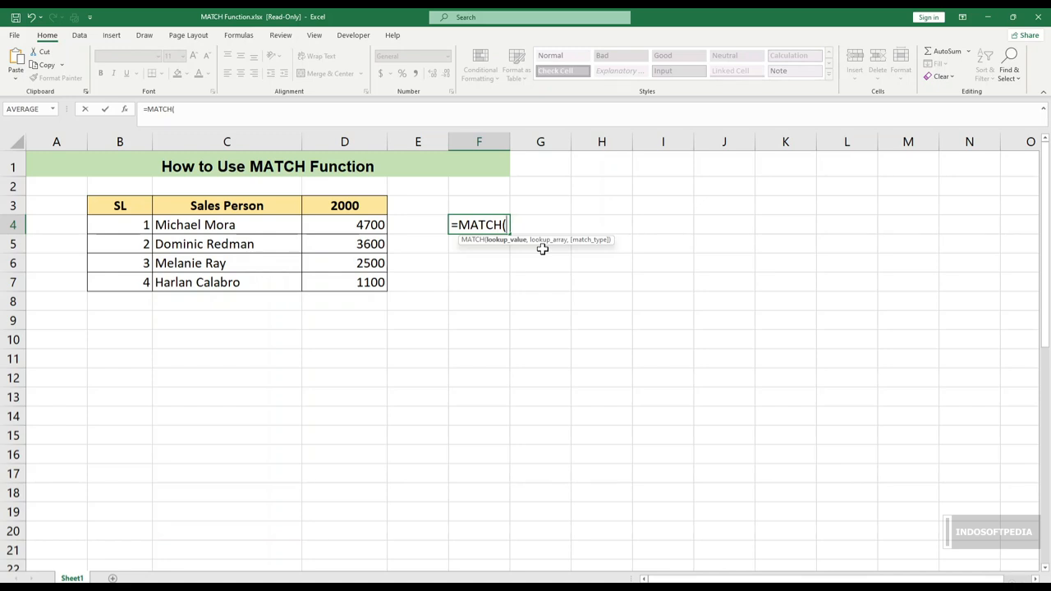
key(BackSpace)
key(BackSpace)
key(BackSpace)
key(BackSpace)
key(BackSpace)
key(Escape)
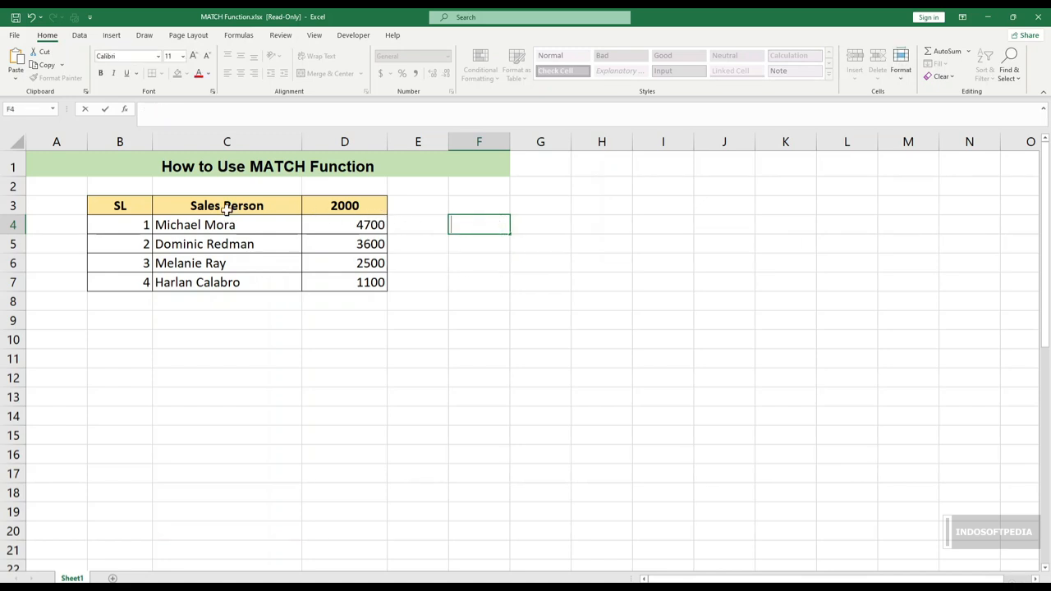
click(163, 226)
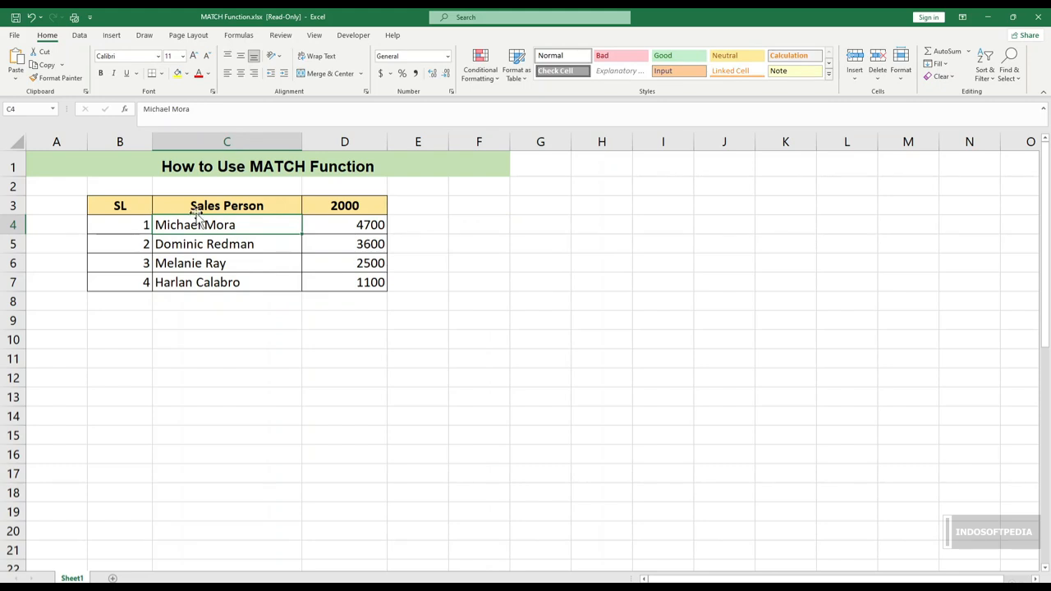
click(345, 206)
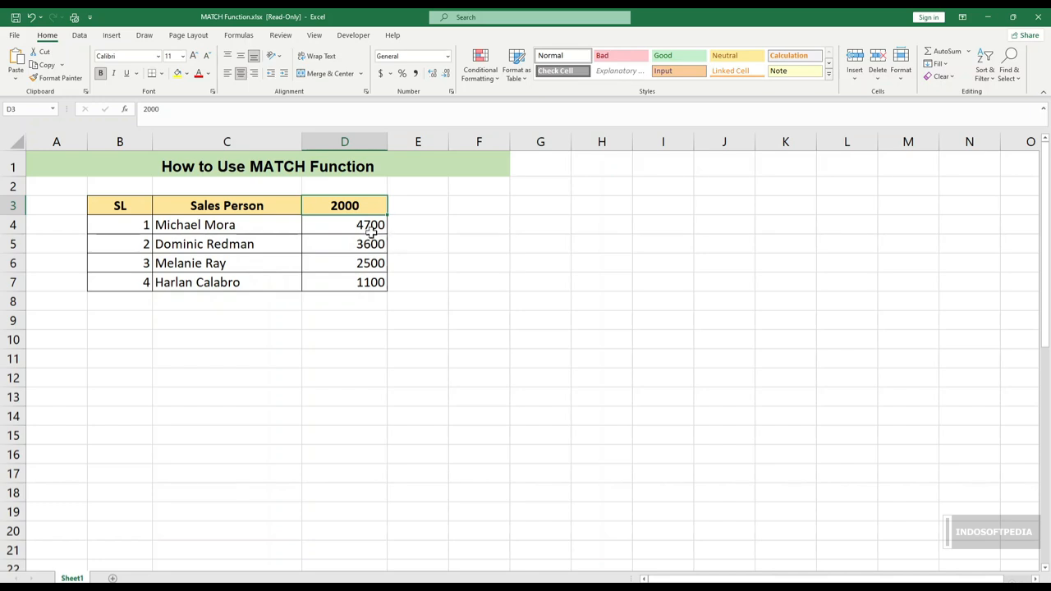
click(366, 225)
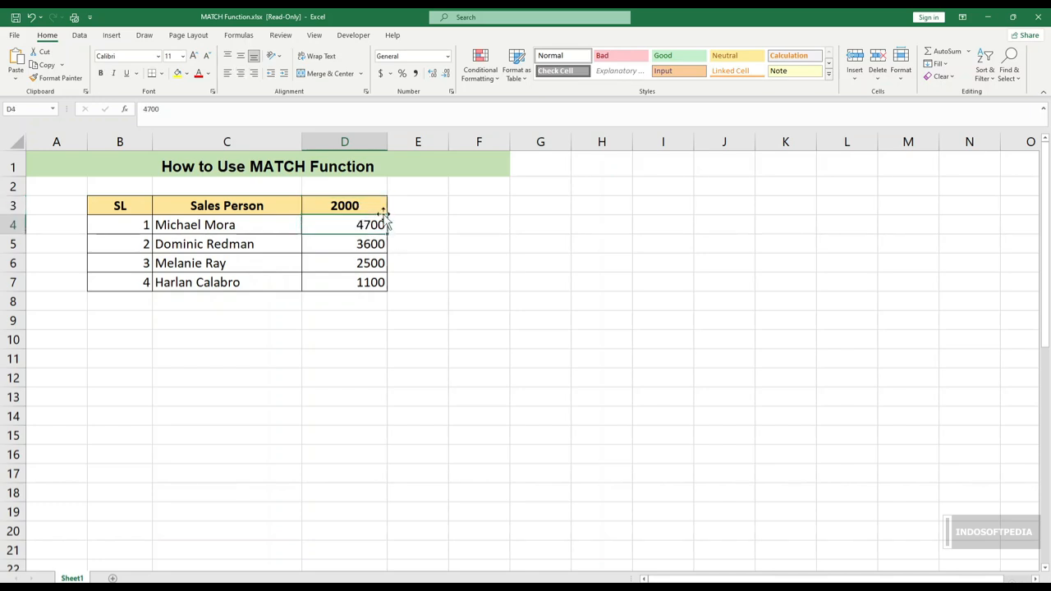
Step: Enter the heading Result in cell F3
click(455, 211)
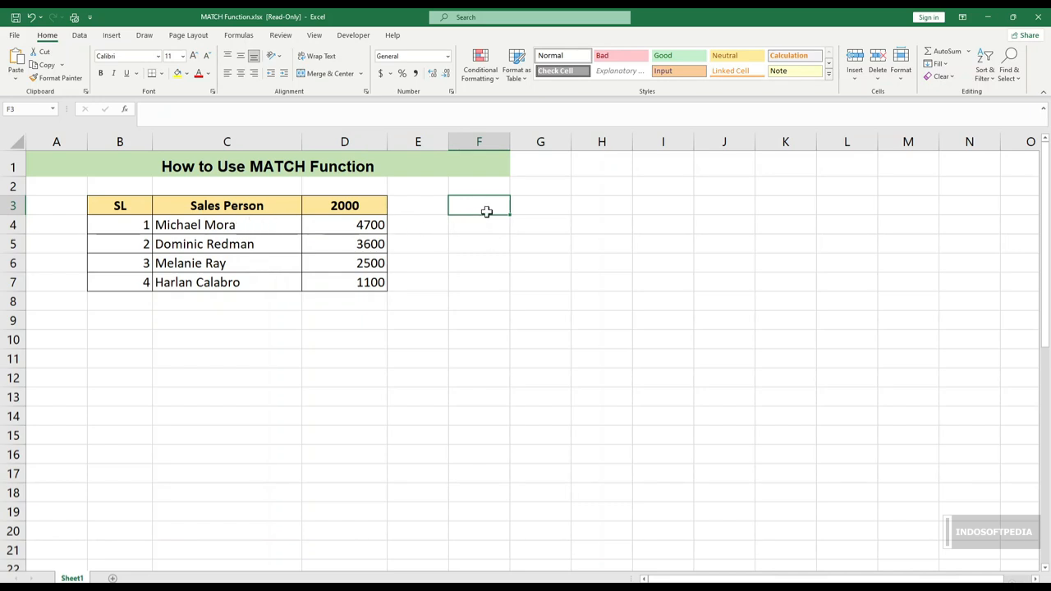
text(rE)
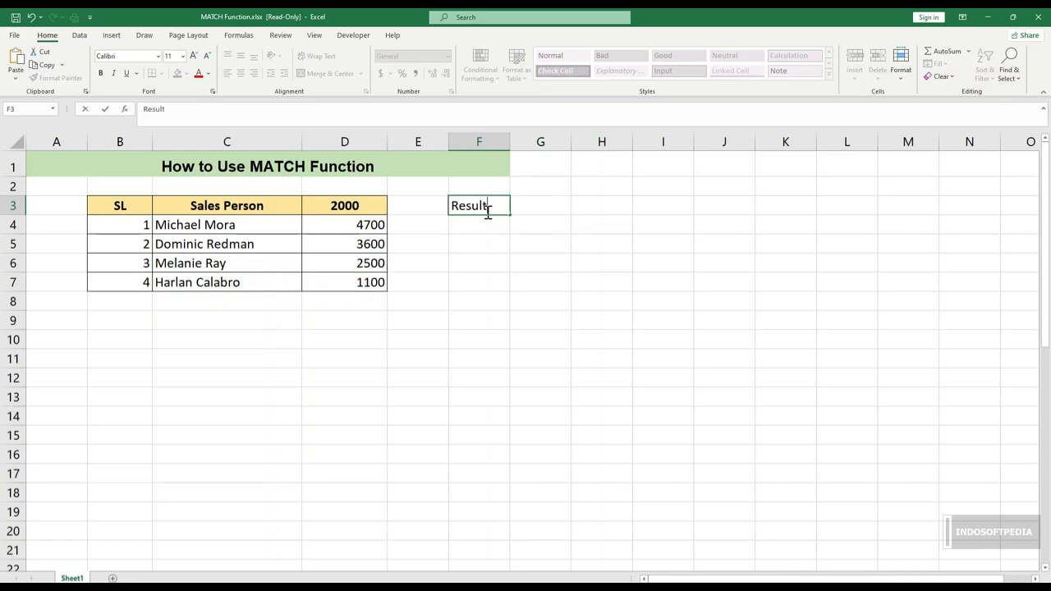
key(Return)
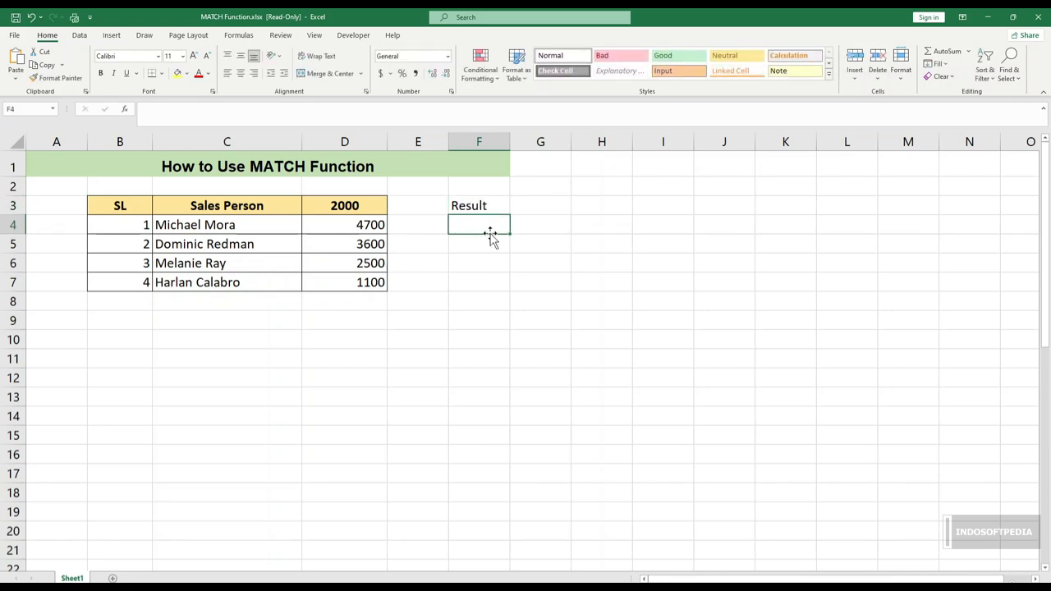
Step: Enter a MATCH formula in F4 that looks up G3 in C4:C7 with match type 0 for an exact match
text(=mat)
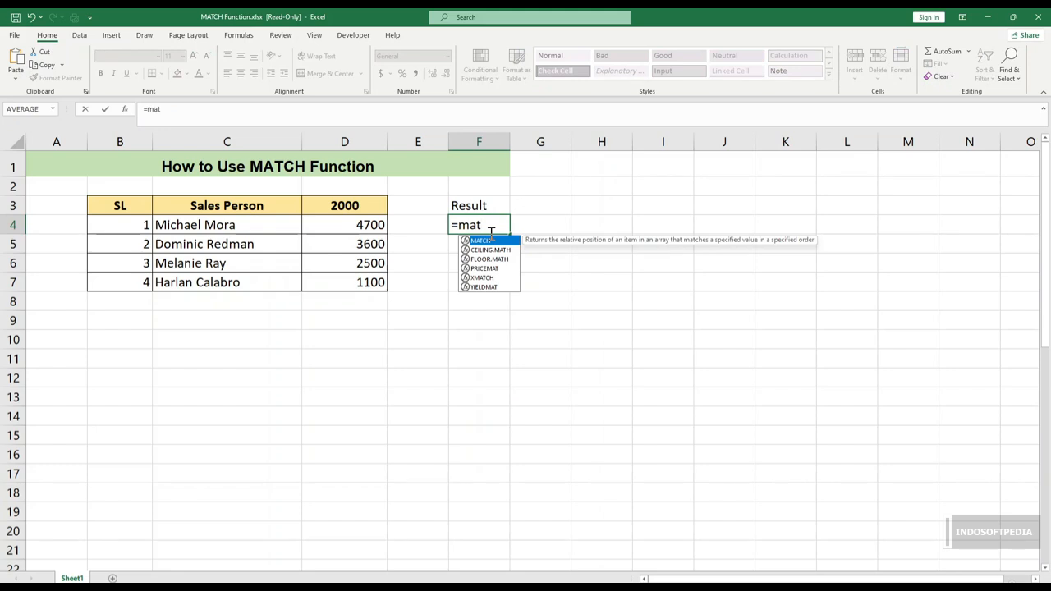
key(Tab)
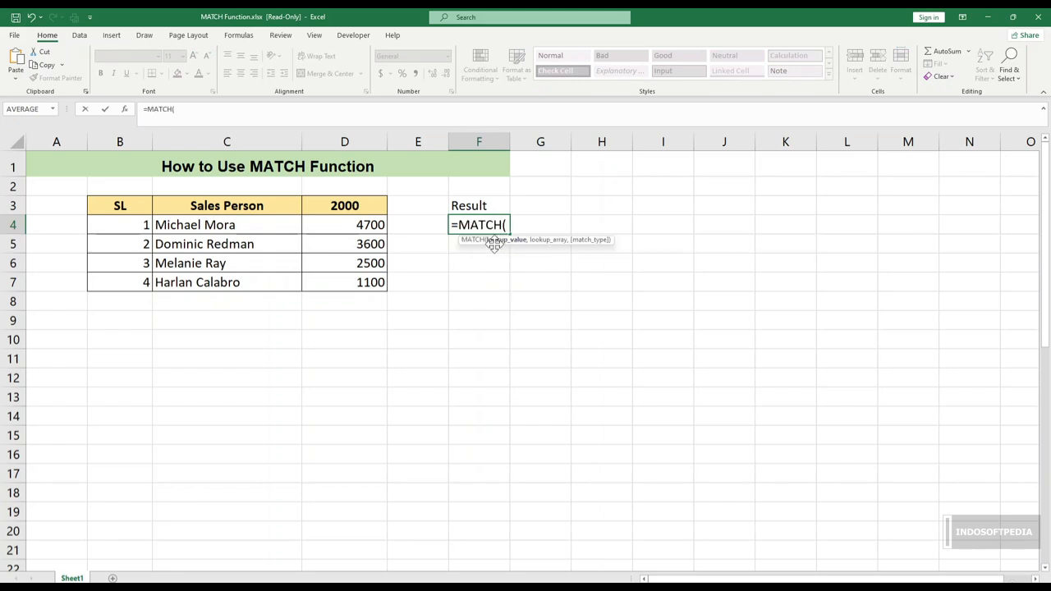
click(548, 204)
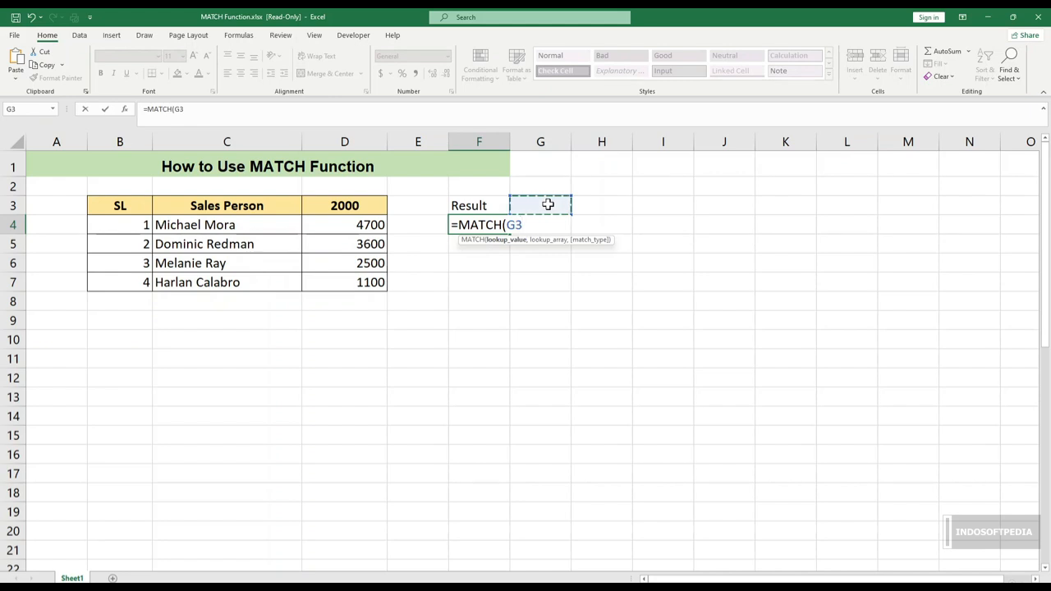
text(,)
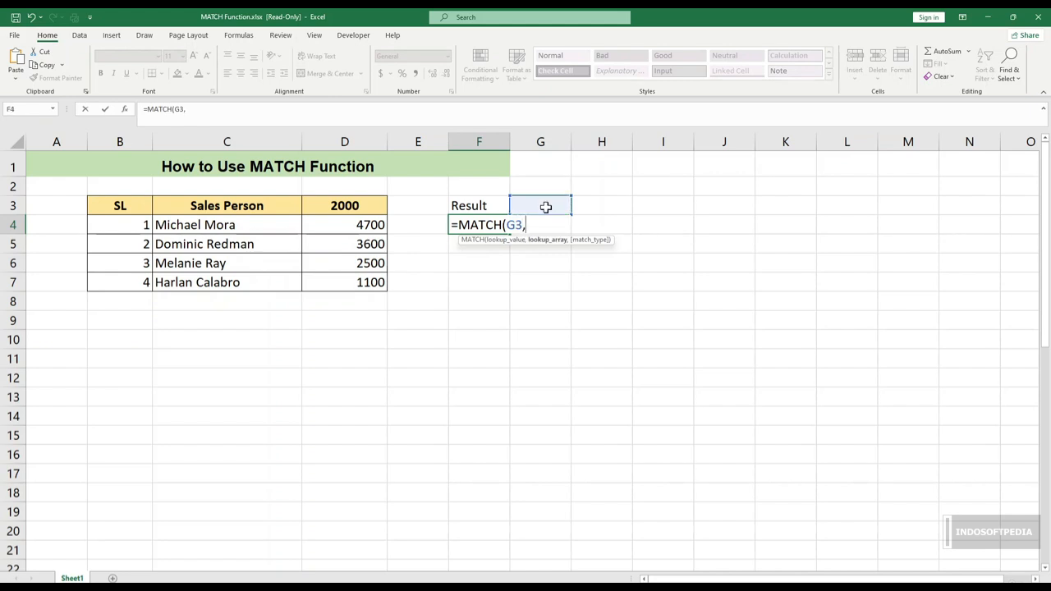
drag(215, 224, 211, 282)
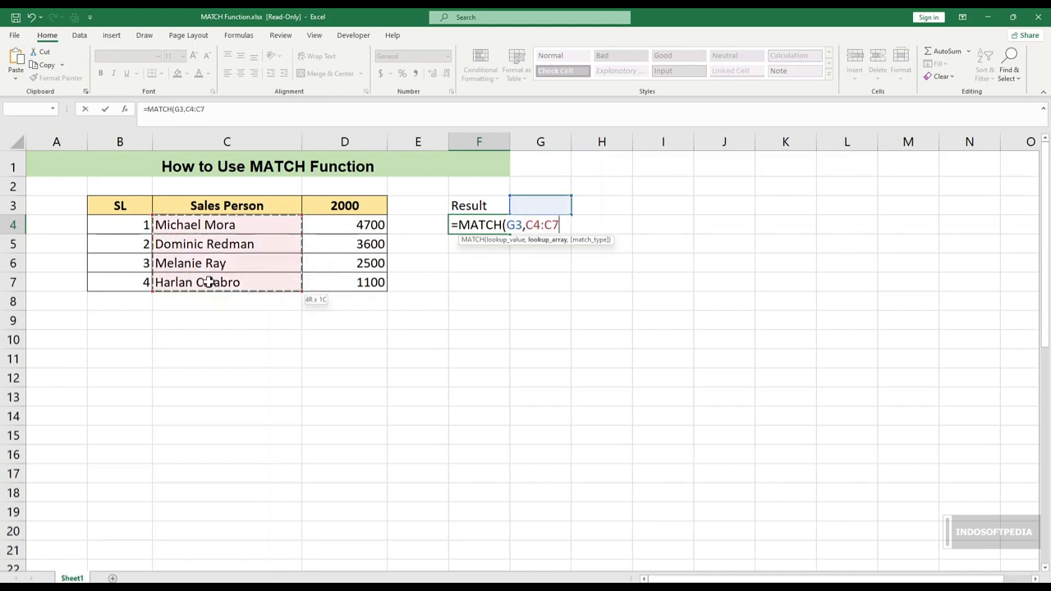
text(,)
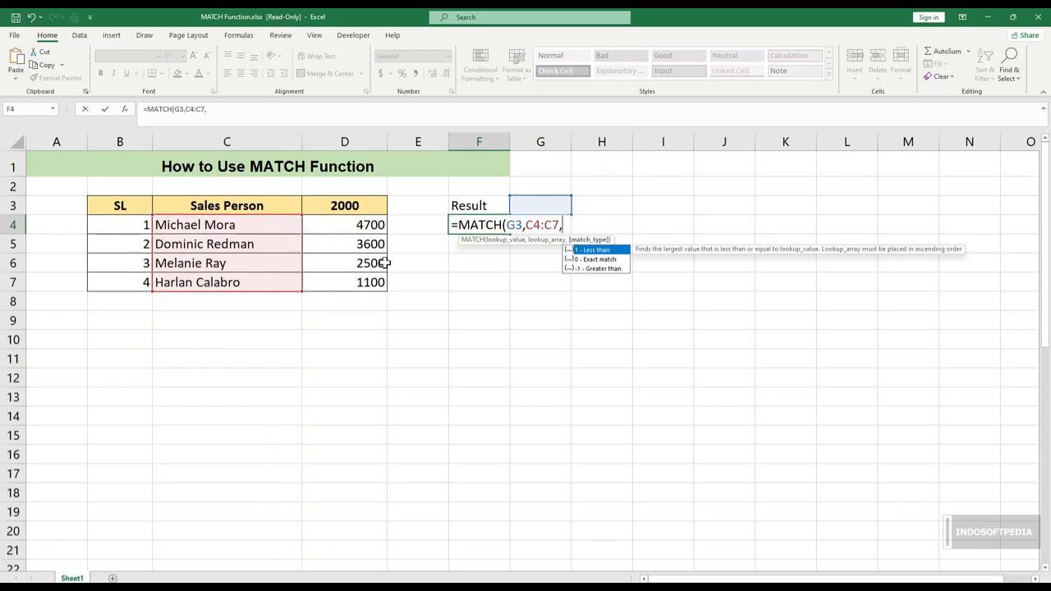
double_click(593, 259)
text())
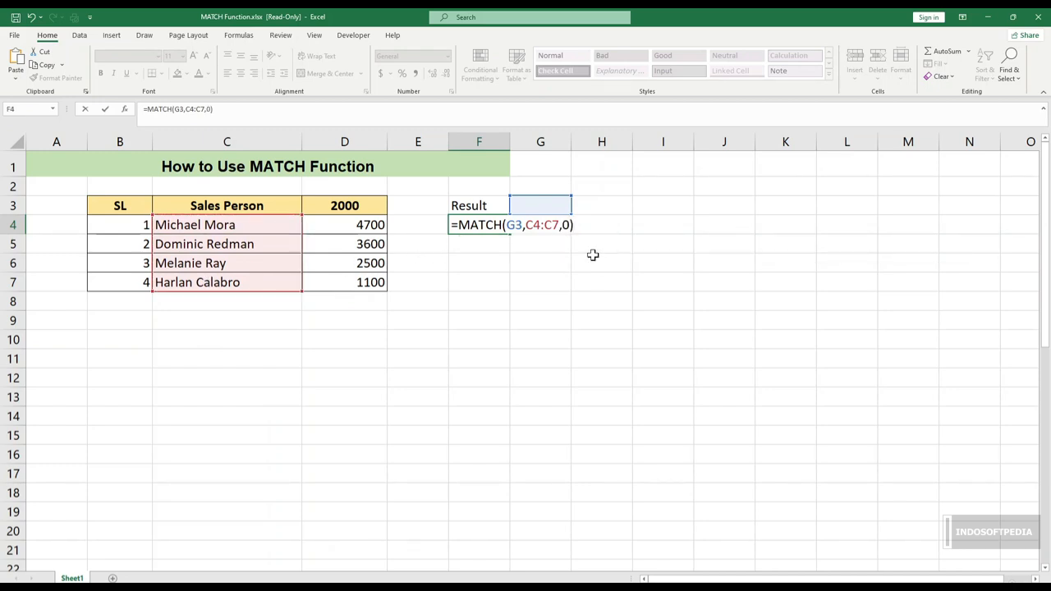
key(Return)
click(474, 226)
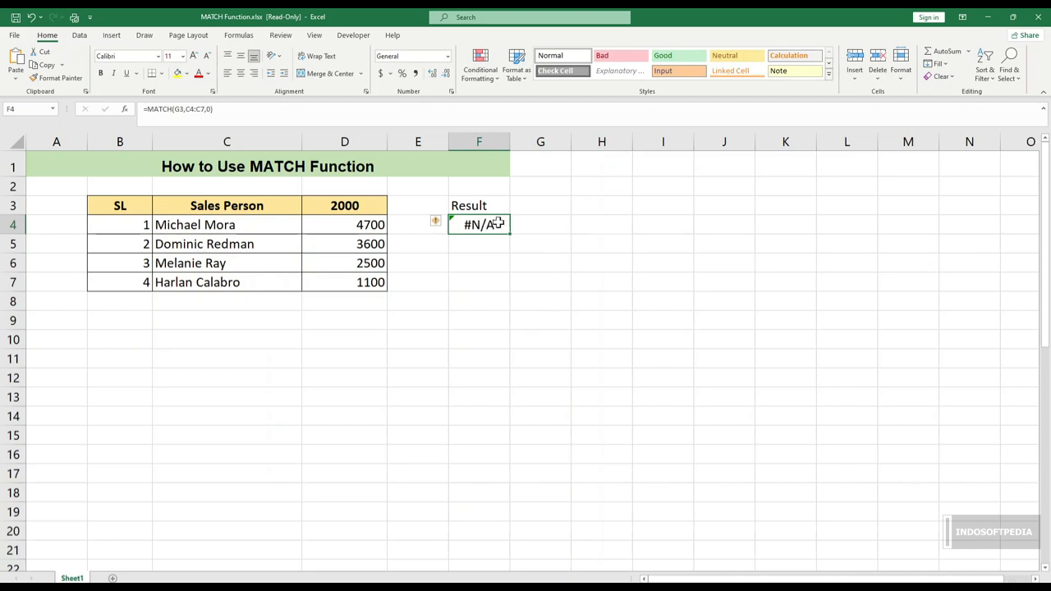
Step: Enter the fourth sales person's name in G3 as the lookup value and autofit column G to it
click(538, 208)
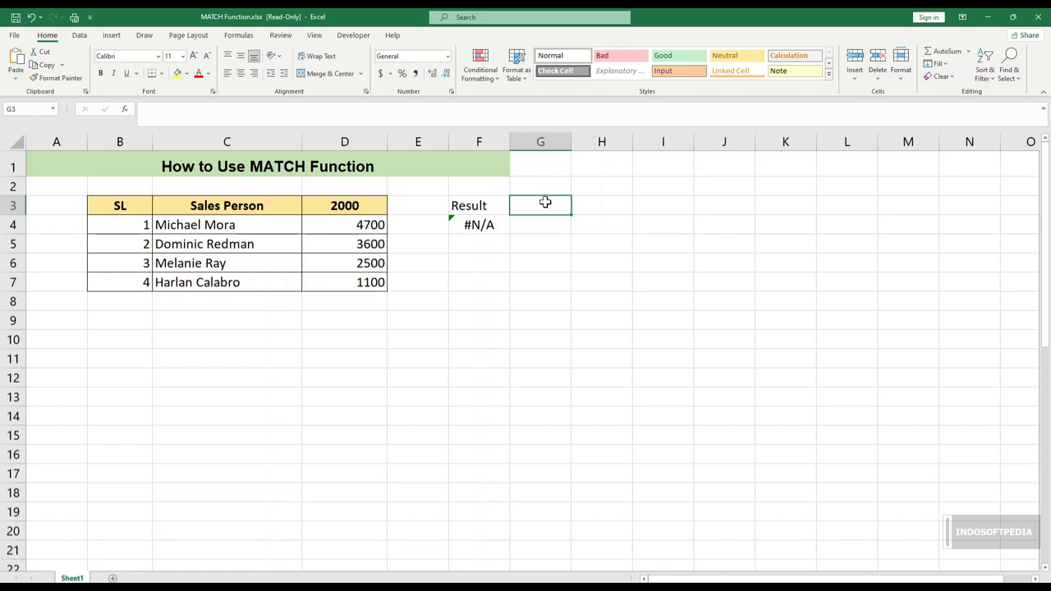
text(Harlan Calarbro)
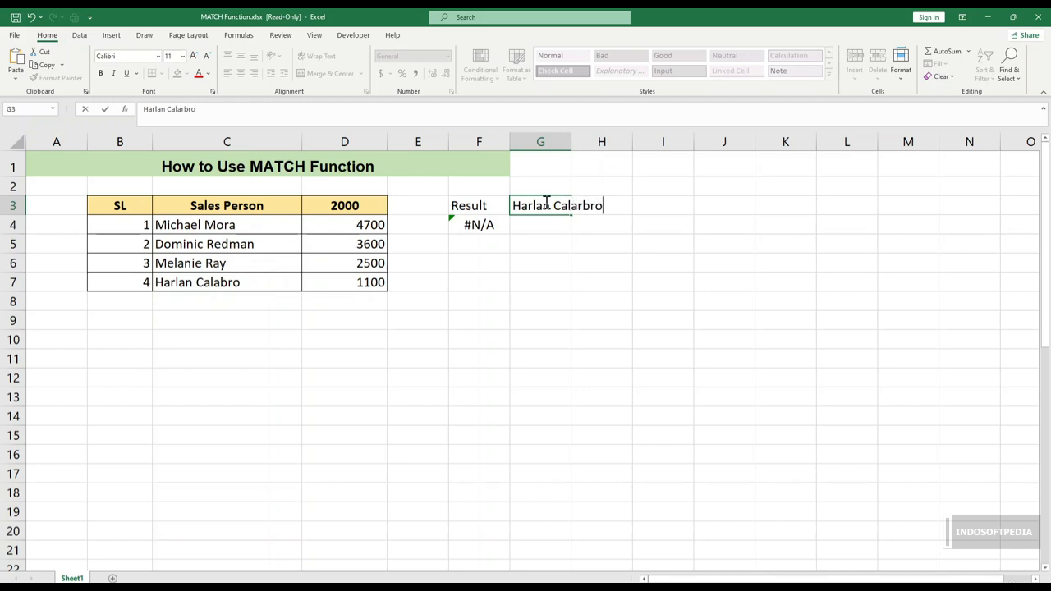
key(Return)
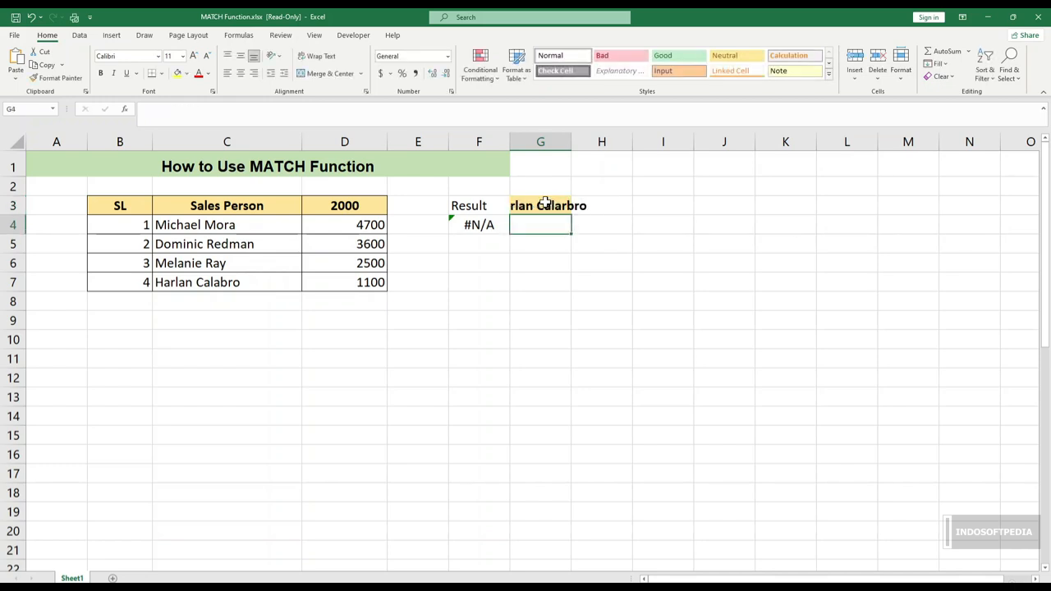
click(545, 206)
double_click(572, 141)
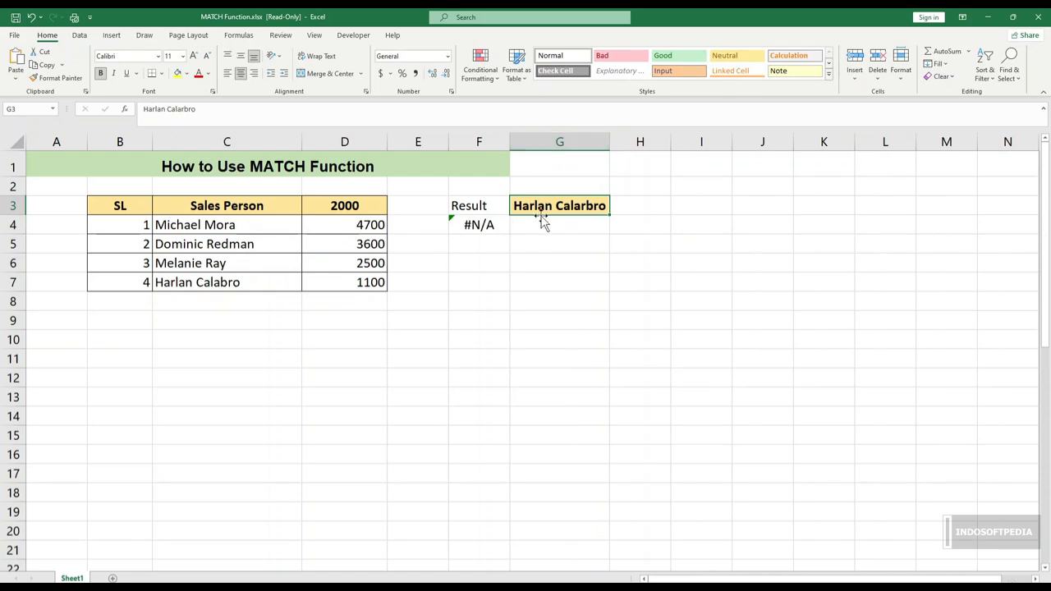
Step: Correct the spelling of the name in G3 so it matches the fourth entry in the Sales Person column
double_click(588, 206)
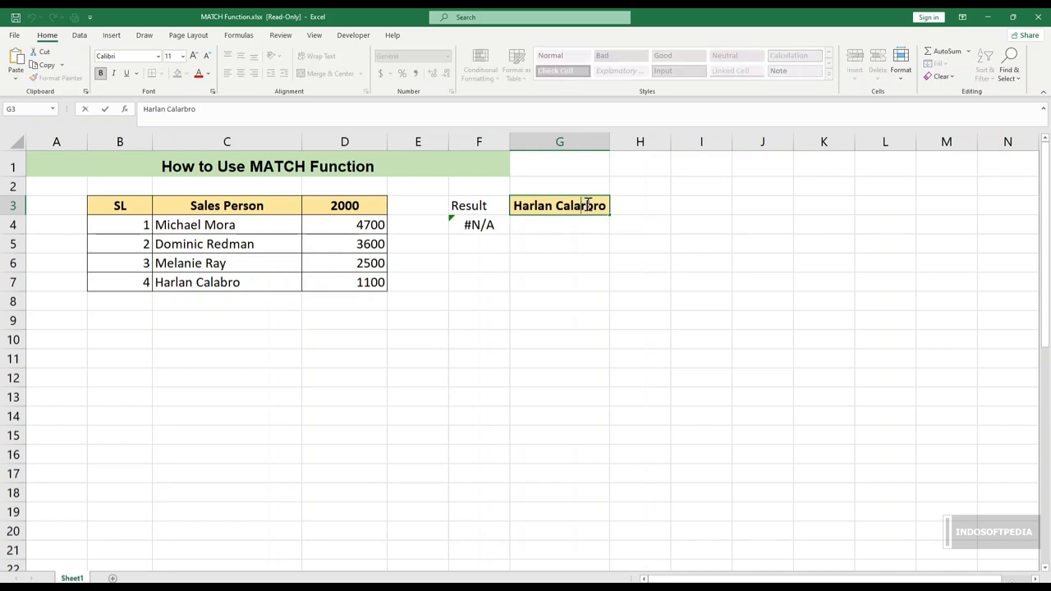
key(BackSpace)
key(Return)
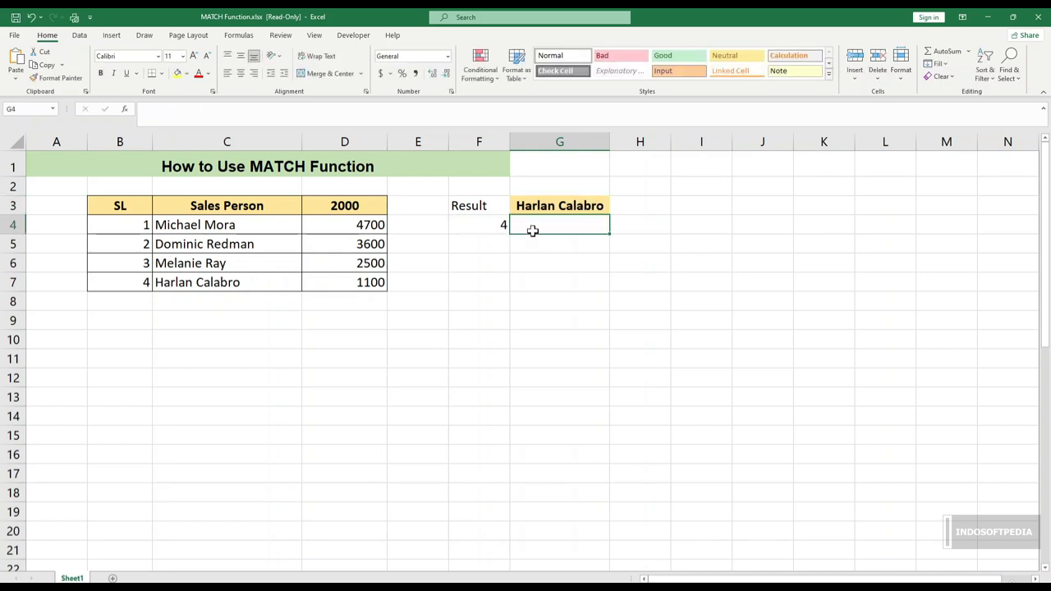
Step: Review the match type options in F4's MATCH formula and re-enter 0 for an exact match
click(497, 230)
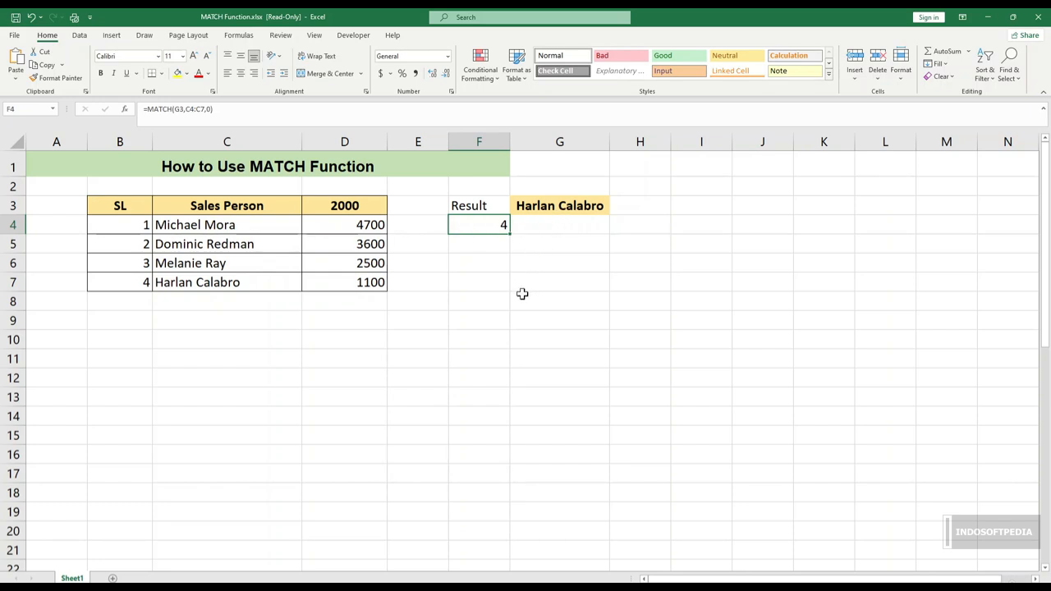
click(554, 206)
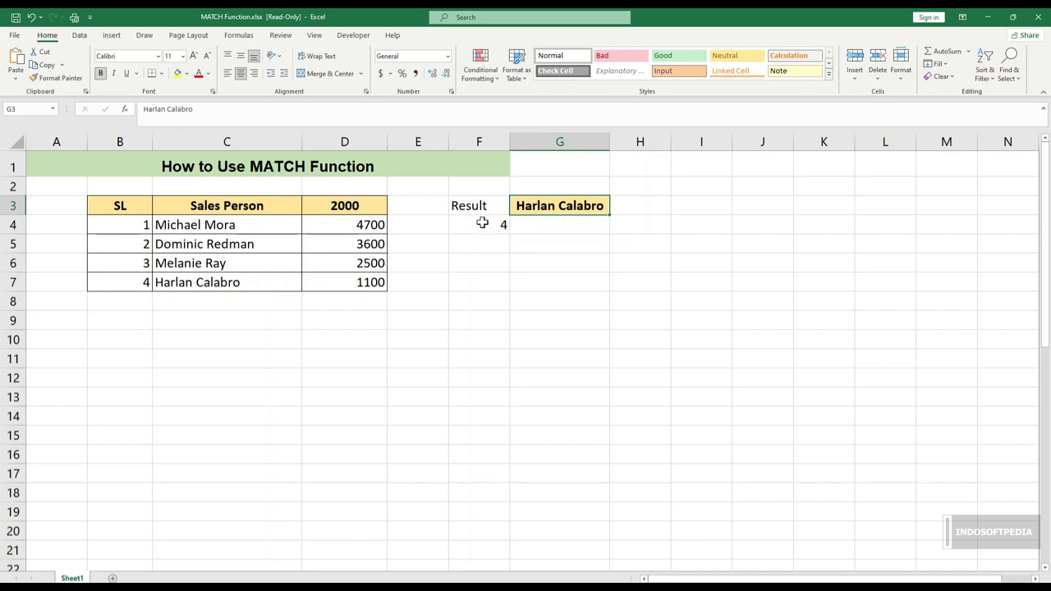
click(483, 223)
click(208, 108)
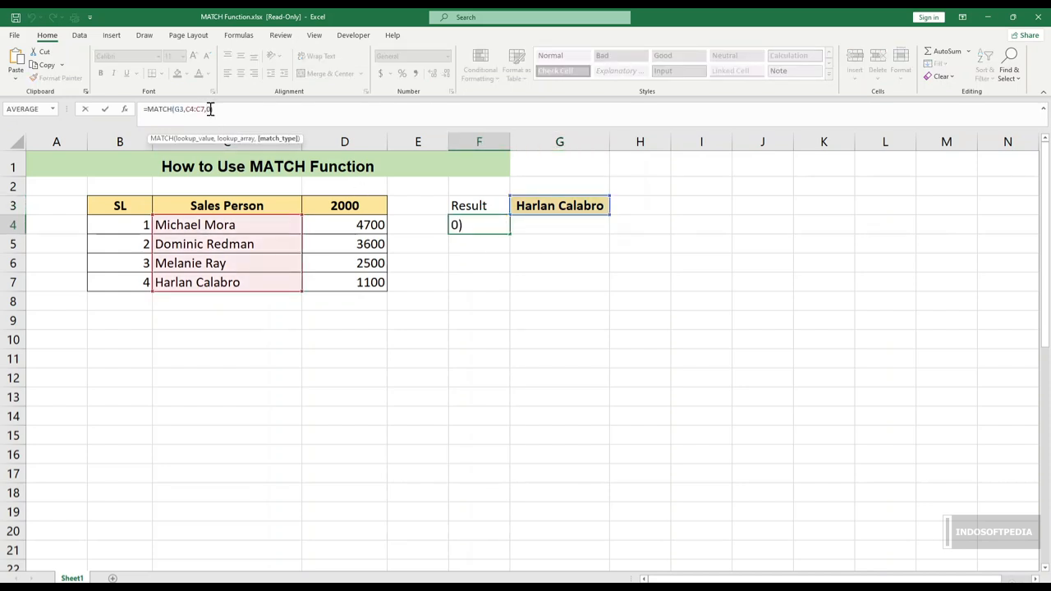
key(BackSpace)
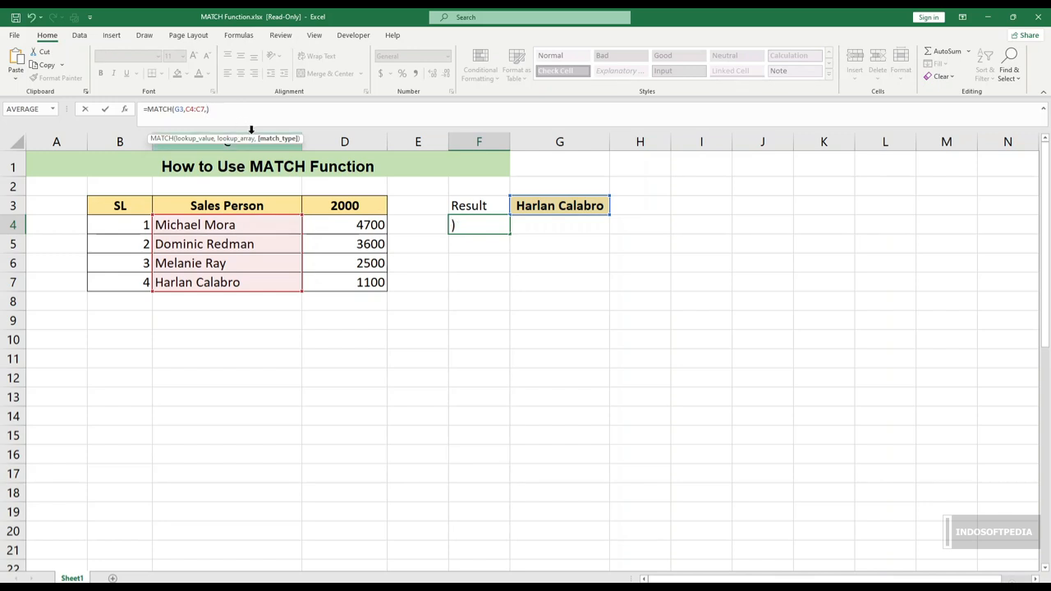
text(-)
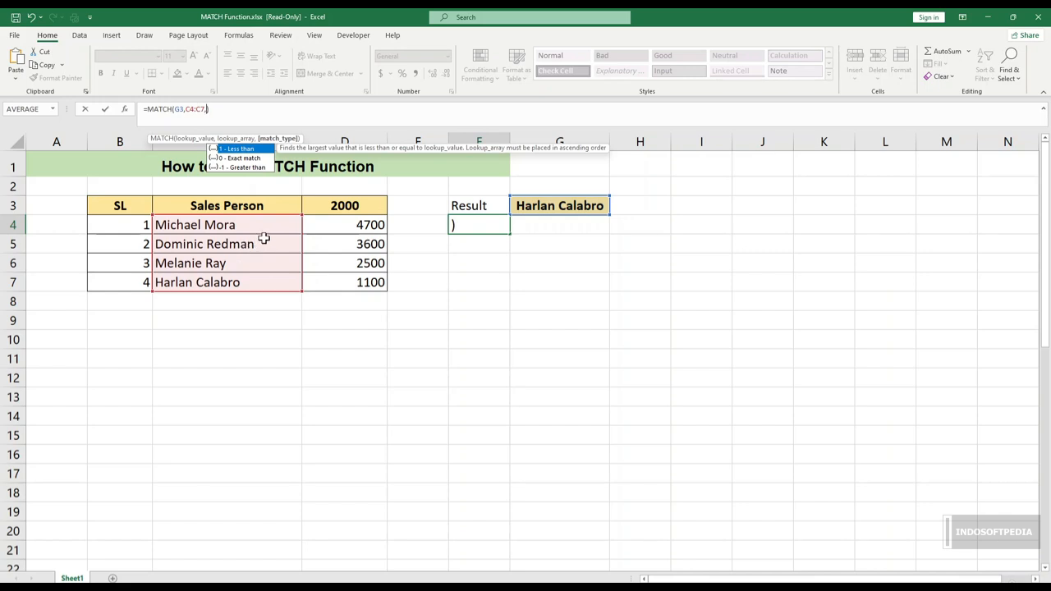
text(0)
key(Return)
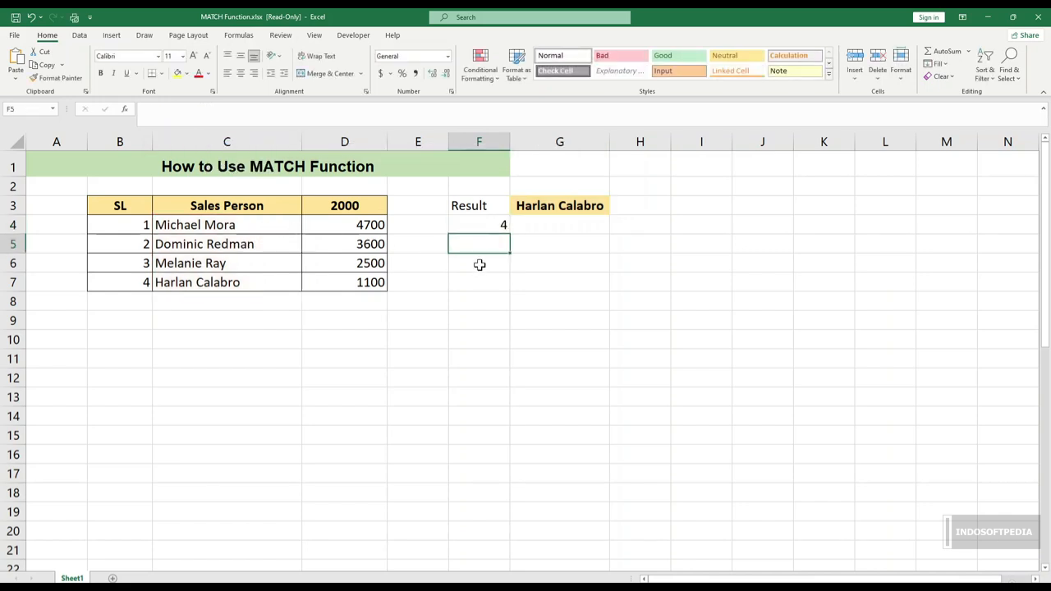
Step: Enter 4500 in H3 as a numeric lookup value
click(649, 206)
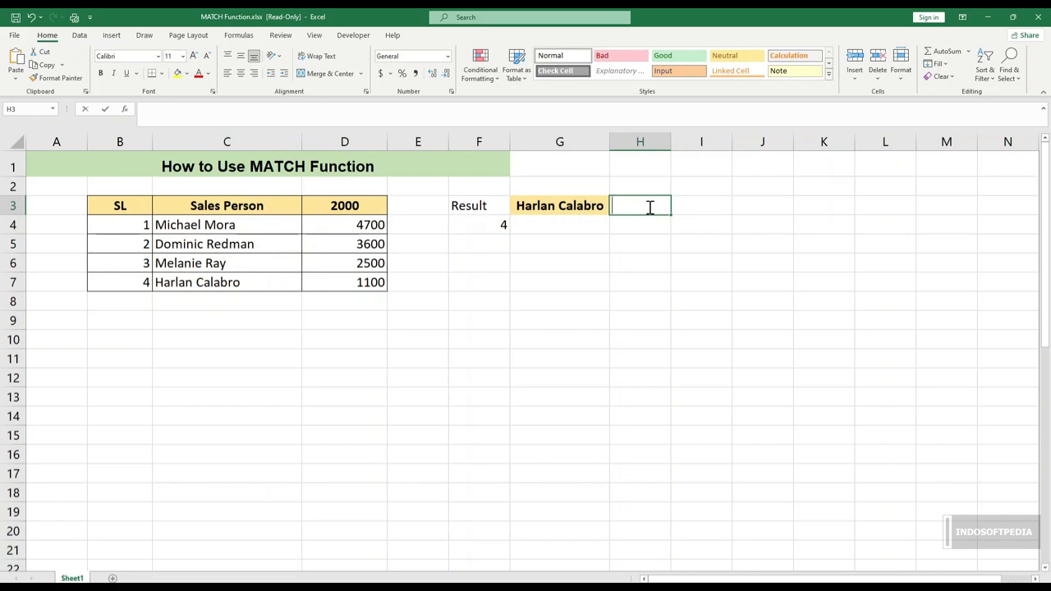
text(47)
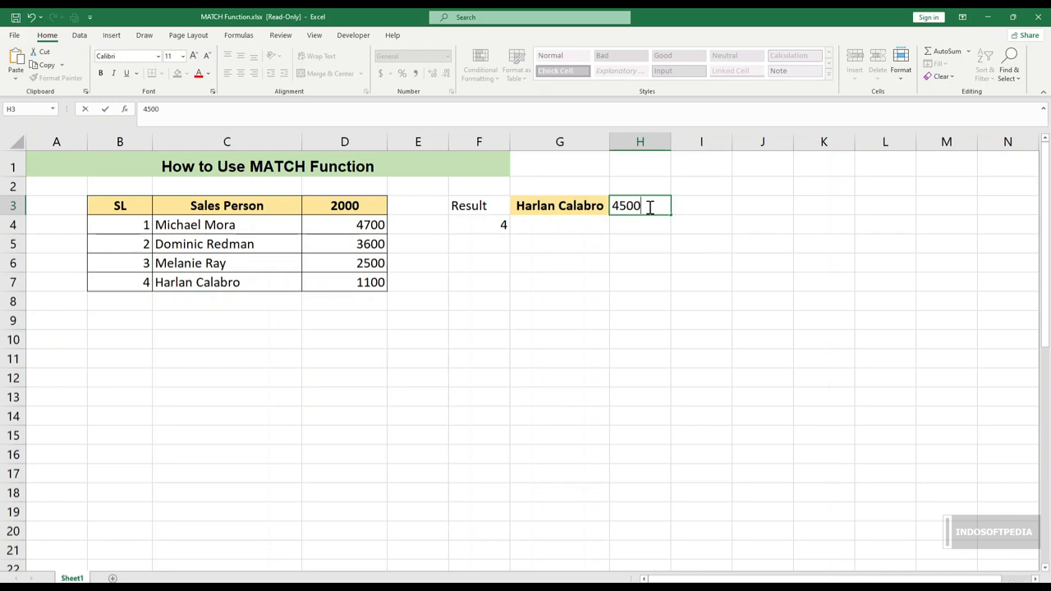
click(548, 244)
Step: Enter a MATCH formula in F5 that looks up H3 in D4:D7 with match type 1 (Less than)
click(482, 244)
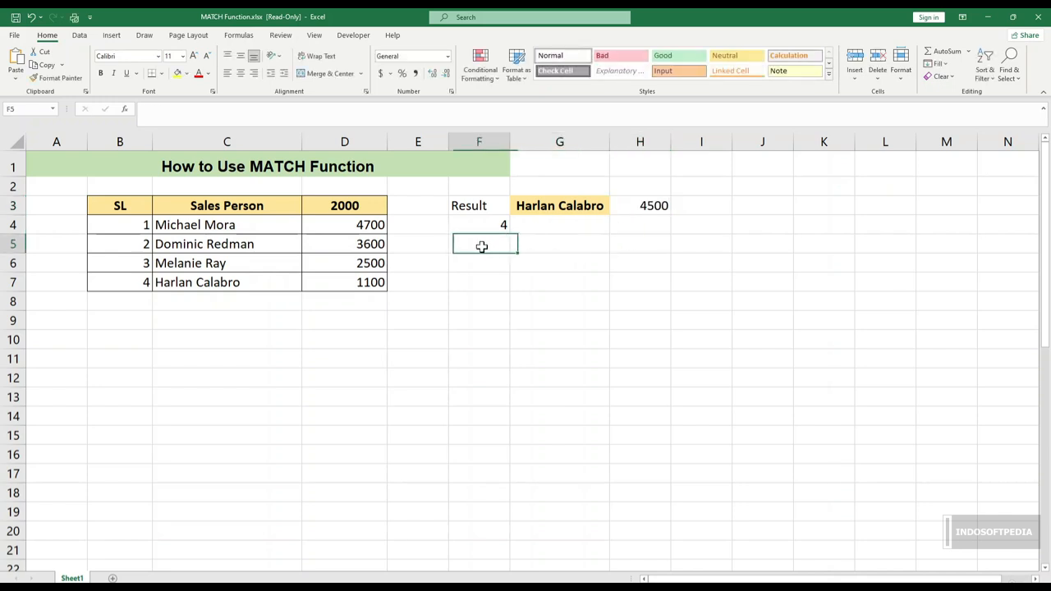
text(=mat)
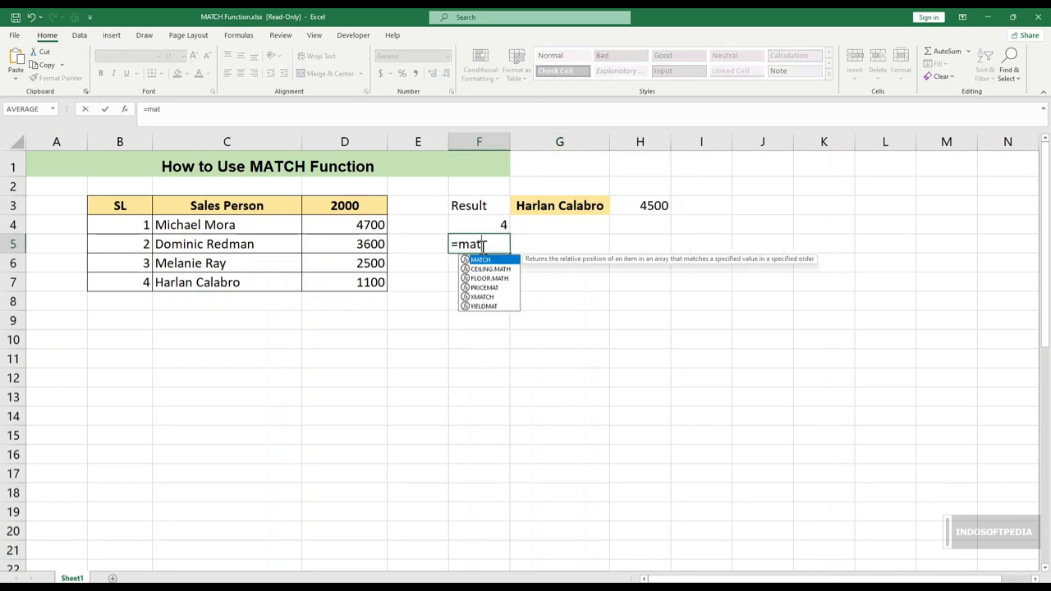
key(Tab)
click(648, 211)
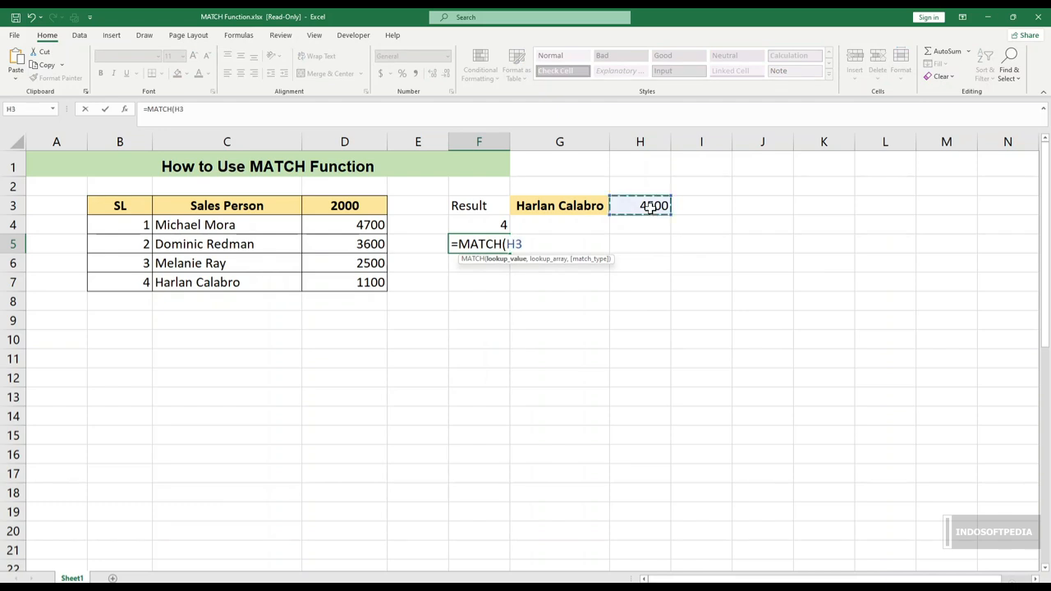
text(,)
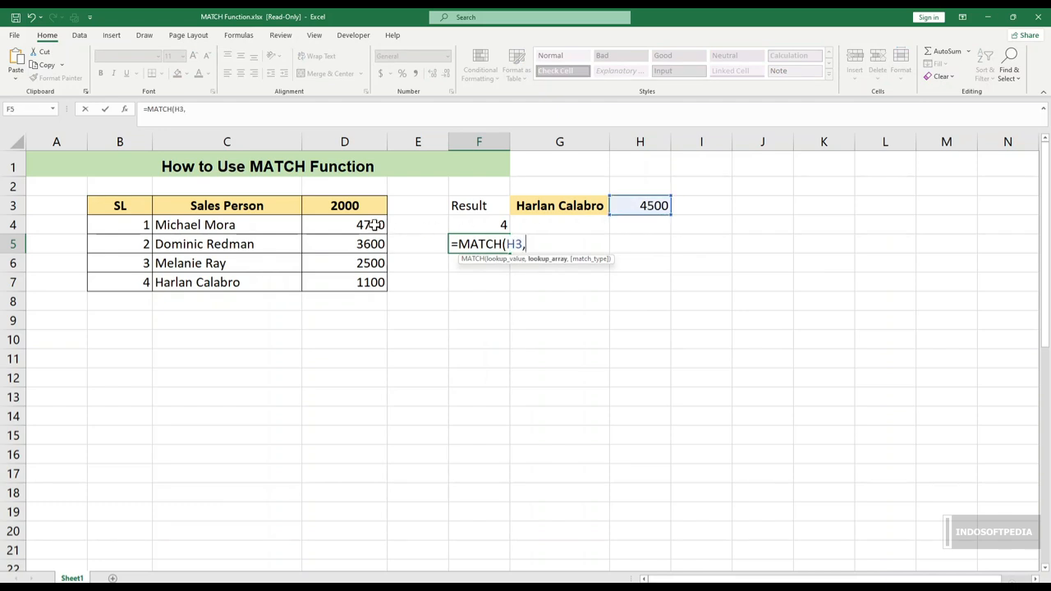
drag(373, 223, 371, 283)
text(,)
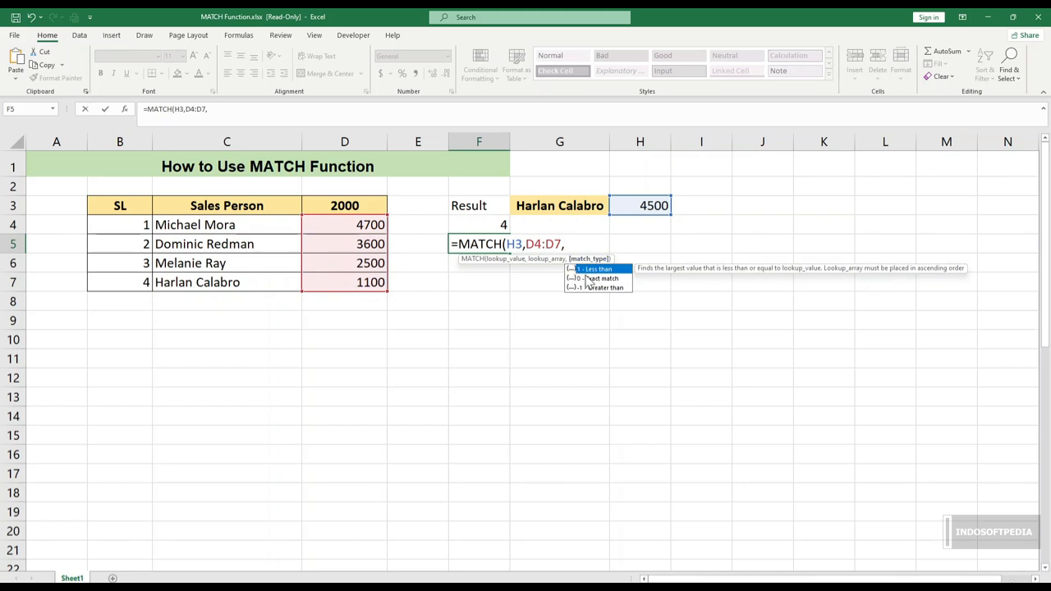
text(1))
key(Return)
Step: Compare the MATCH result in F5 with the lookup value in H3
click(657, 201)
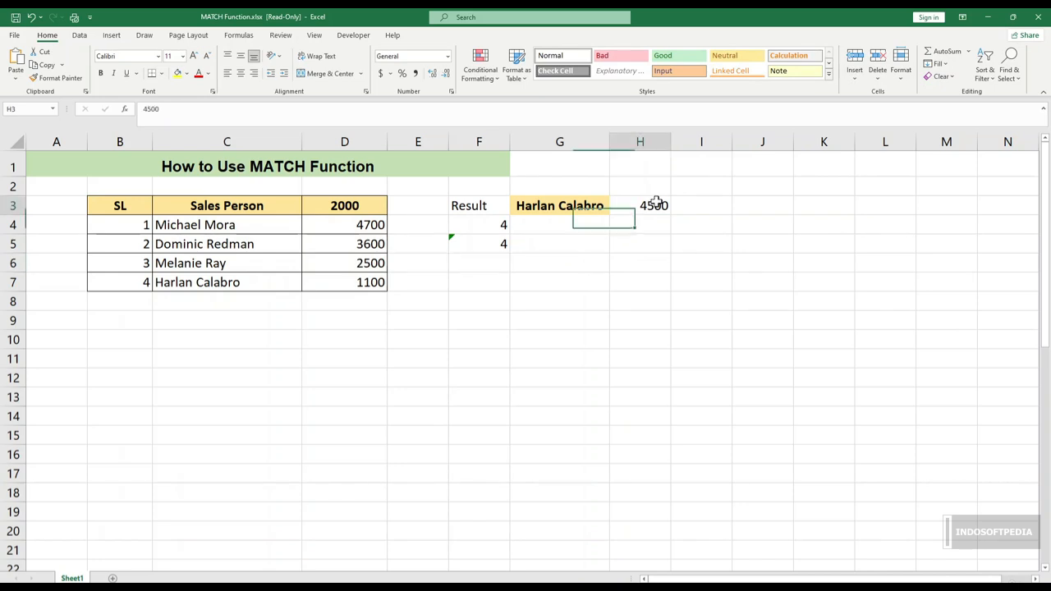
click(500, 241)
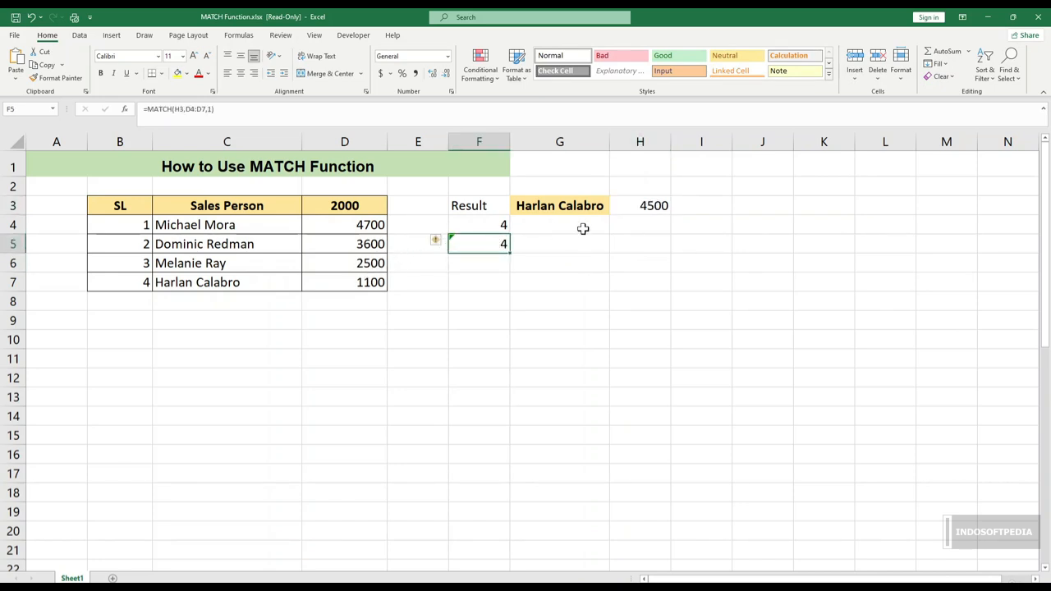
click(644, 206)
Step: Sort the 2000 sales figures in D4:D7 in descending order, continuing with the current selection only
drag(369, 231, 370, 283)
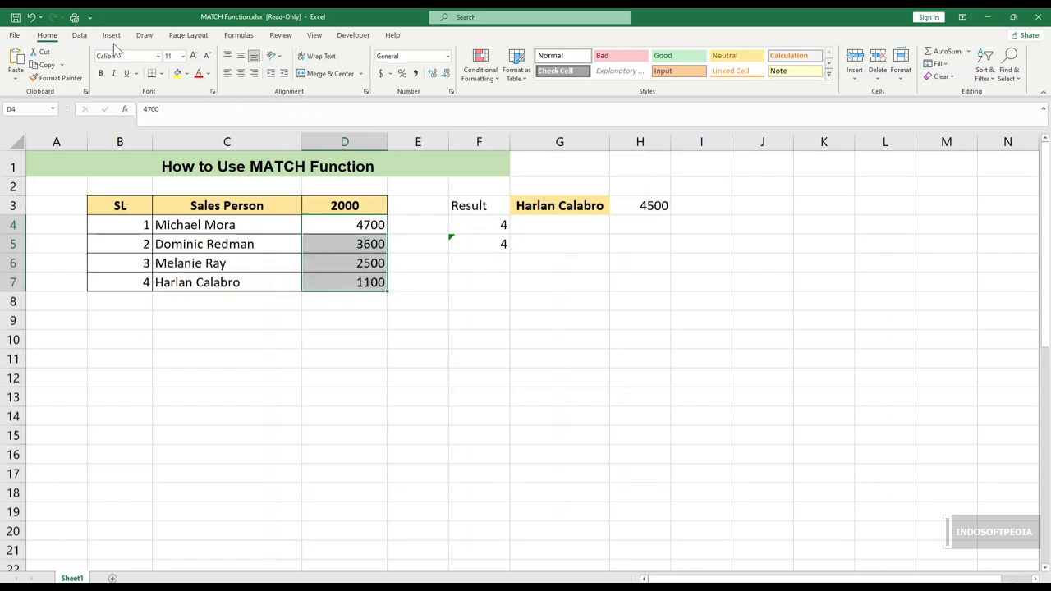
click(84, 39)
click(316, 74)
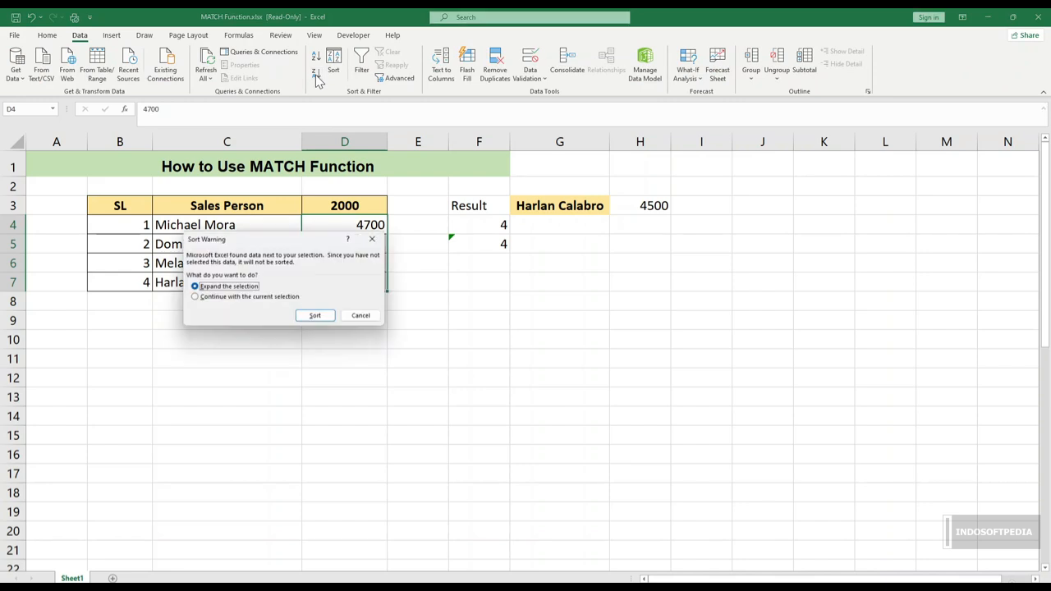
click(268, 298)
click(316, 316)
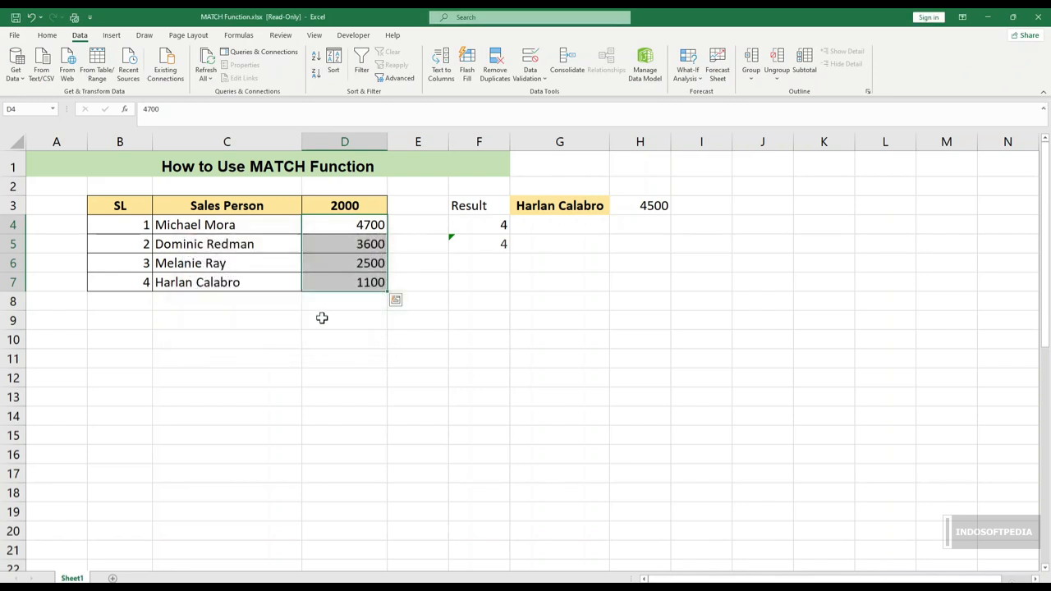
Step: Sort the 2000 sales figures in D4:D7 in ascending order, continuing with the current selection only
click(317, 72)
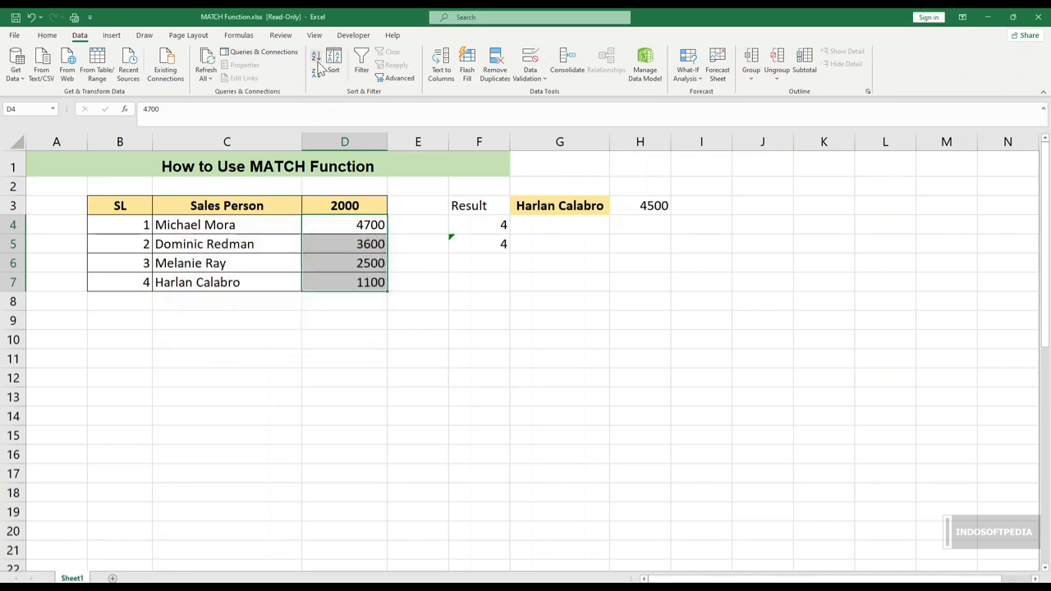
click(218, 298)
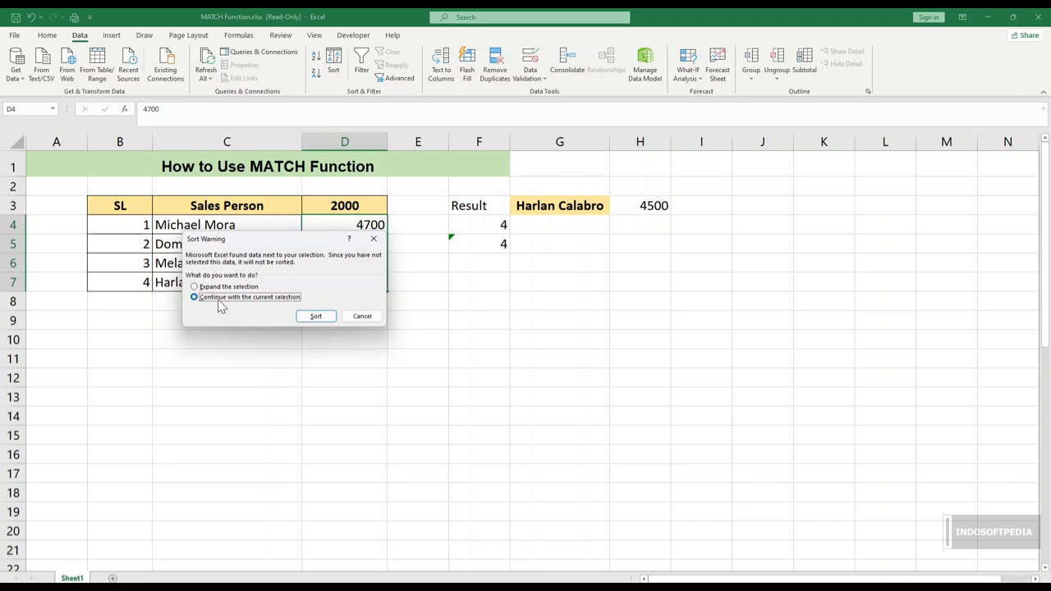
click(316, 316)
Step: Compare the MATCH result in F5 with the sorted sales figures in D4:D6
click(375, 262)
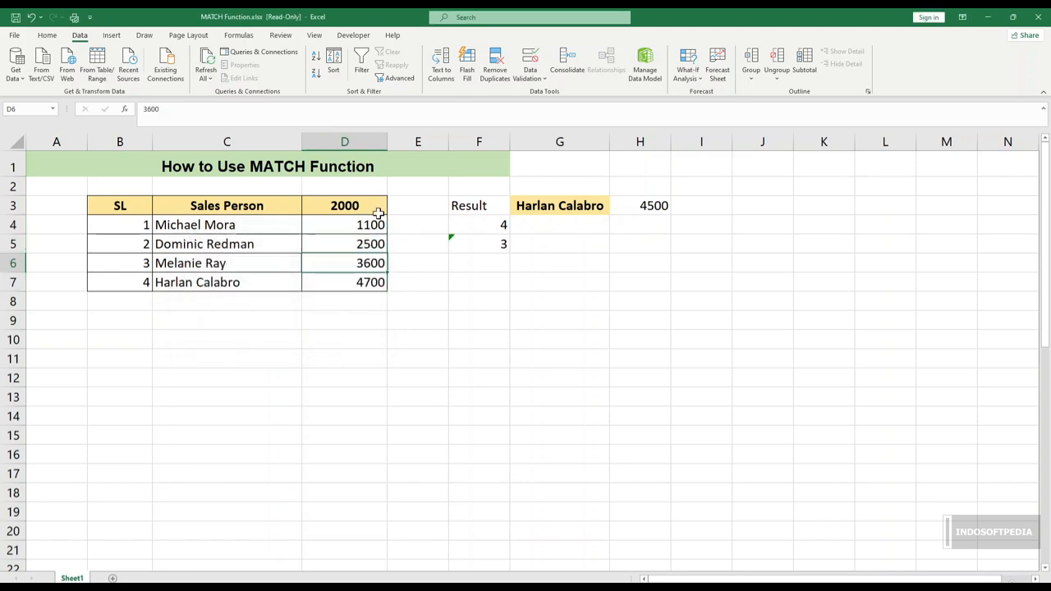
click(498, 249)
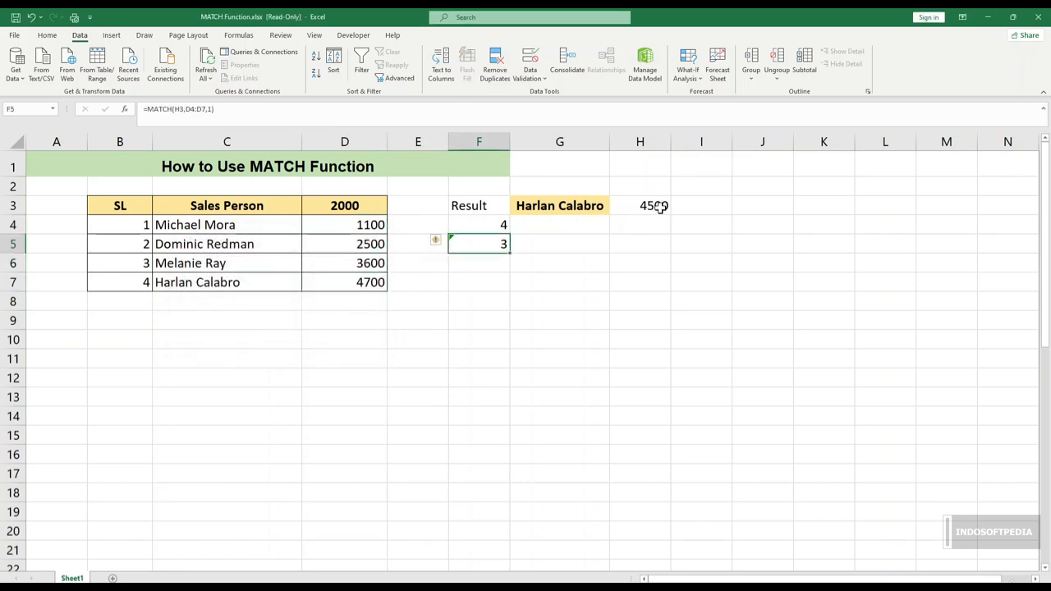
click(368, 264)
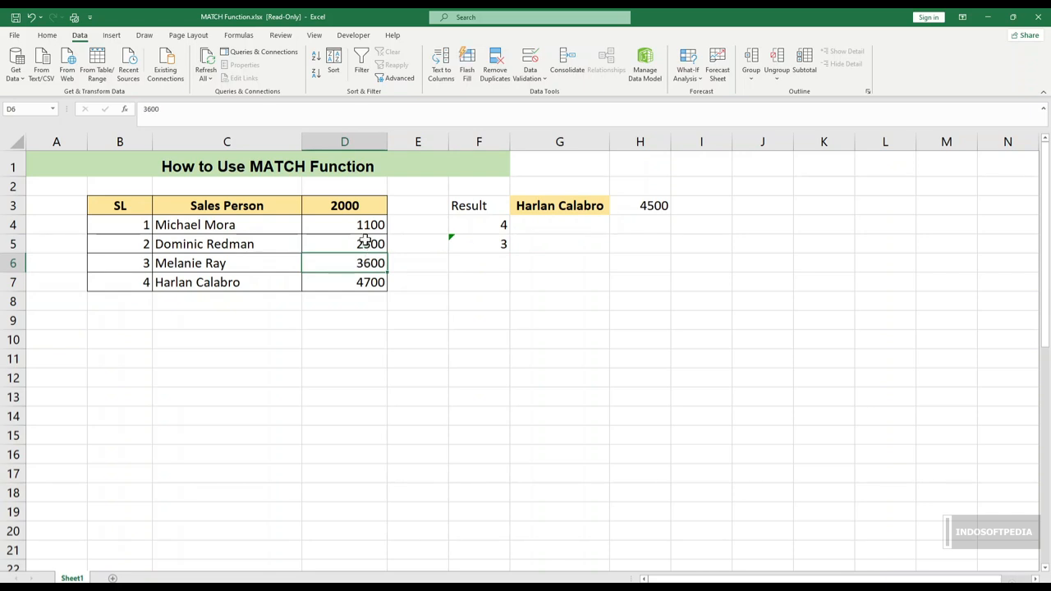
drag(361, 227, 353, 264)
click(497, 301)
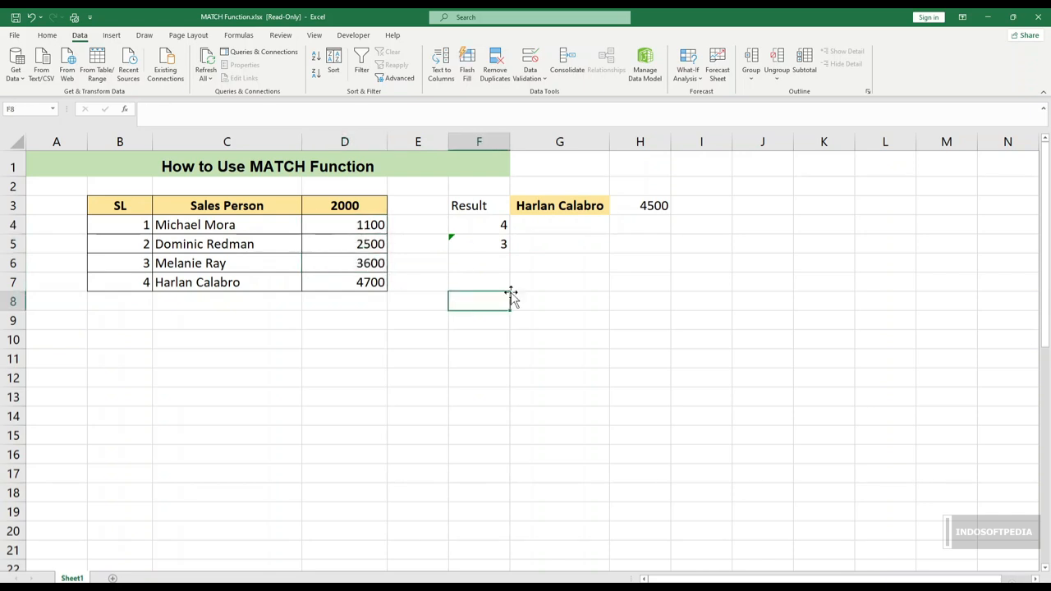
Step: Set the numeric lookup value in H3 to 4700
click(643, 207)
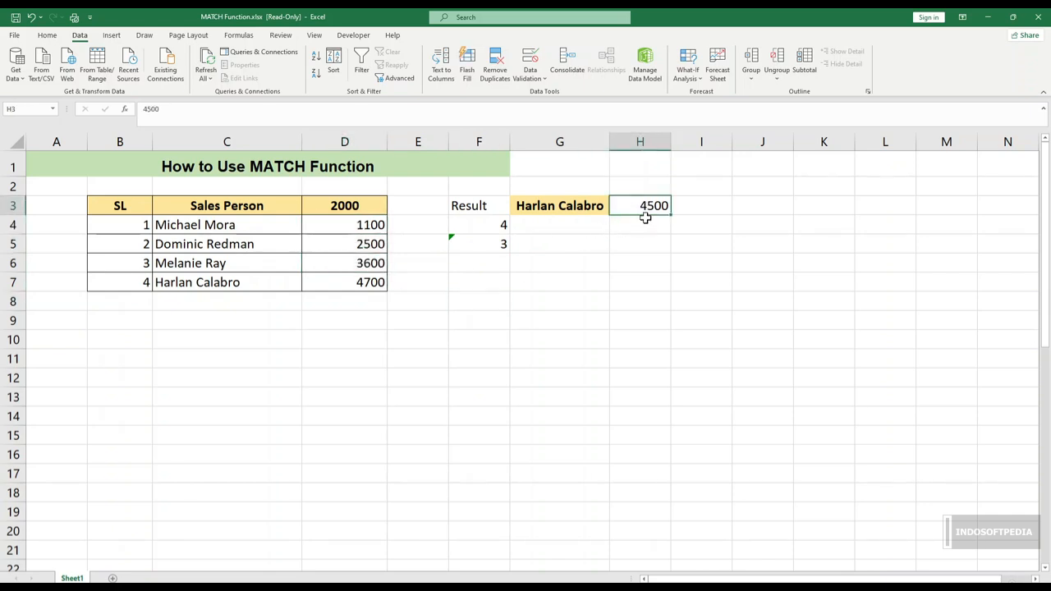
text(7)
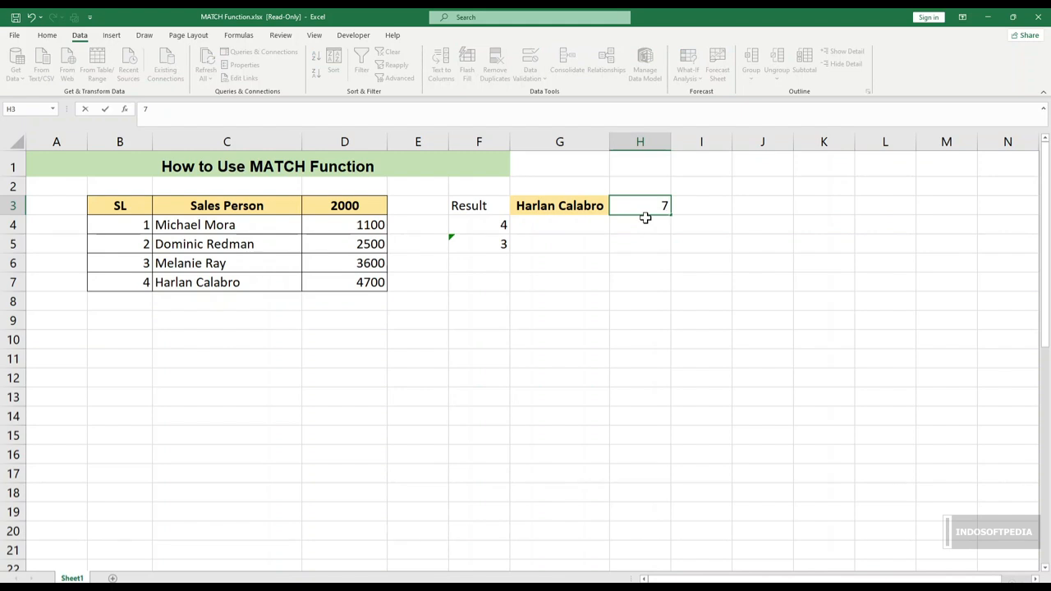
text(700)
key(Return)
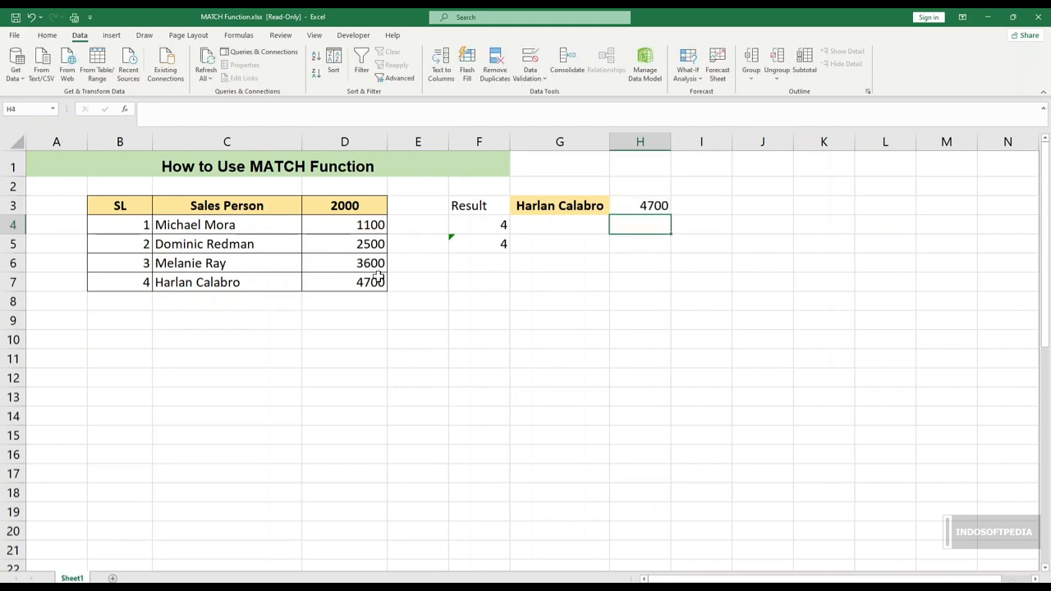
Step: Change the match type in the F5 MATCH formula to -1 and check it against the lookup value in H3
click(647, 207)
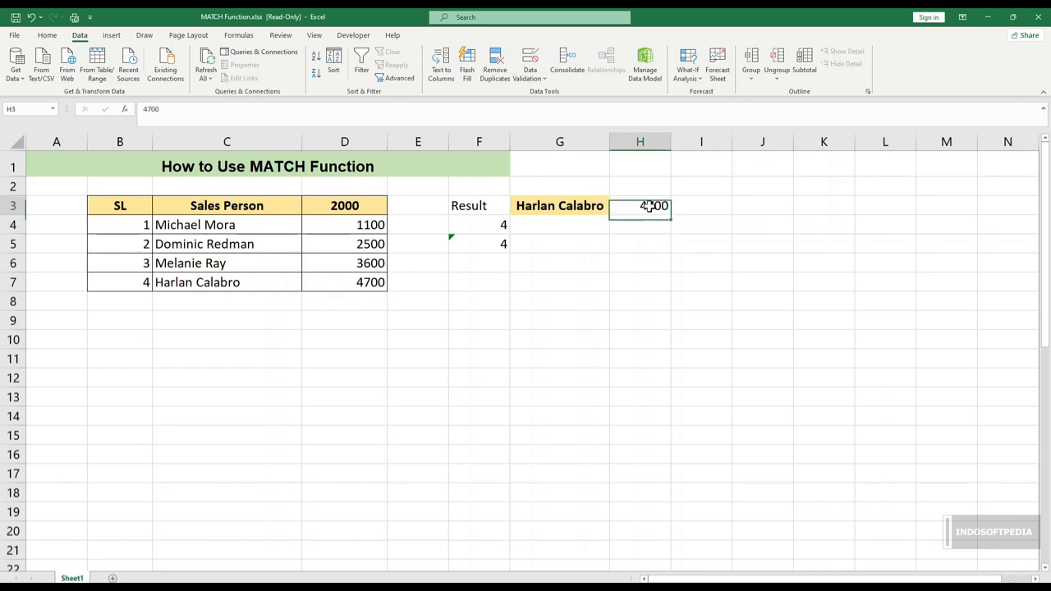
click(497, 244)
click(212, 109)
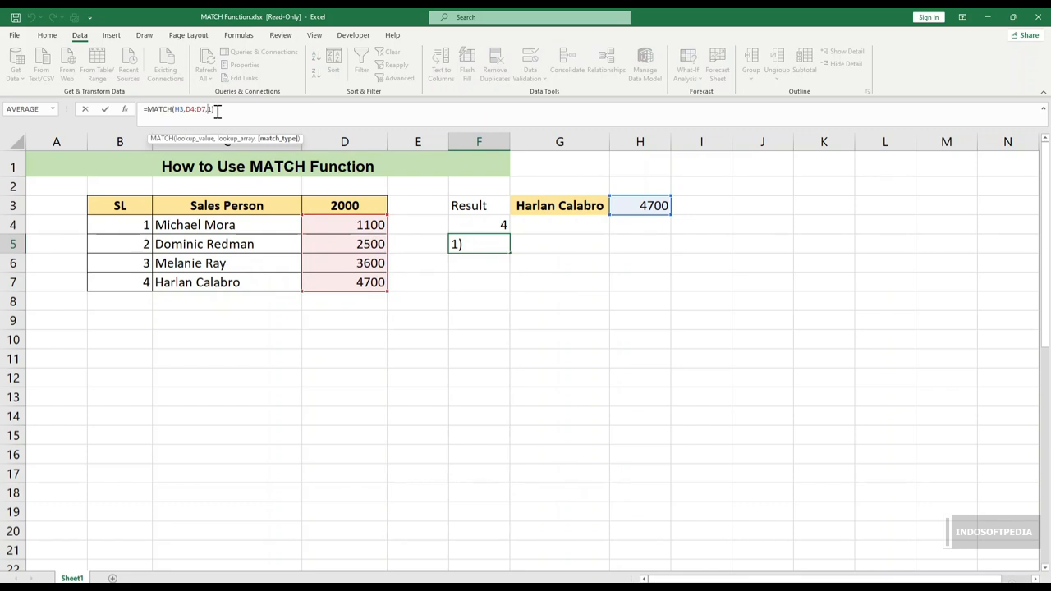
text(-)
key(Return)
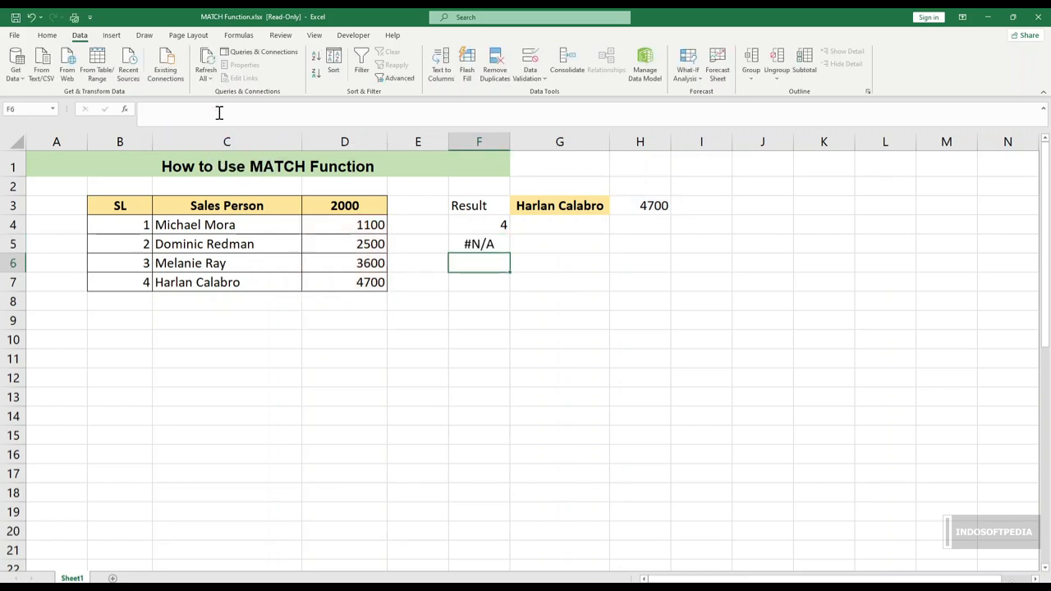
click(487, 244)
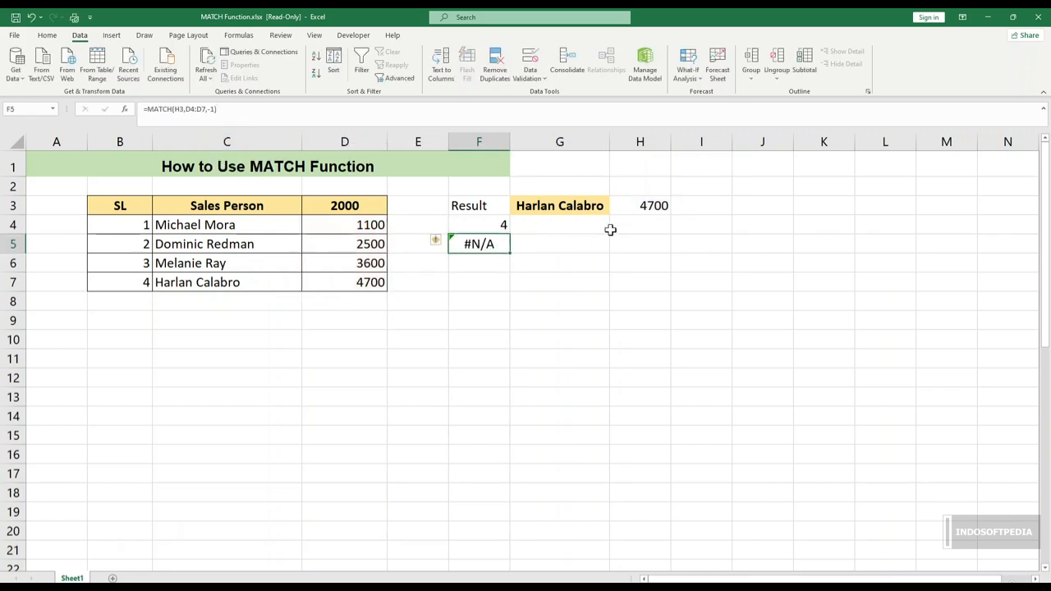
click(638, 211)
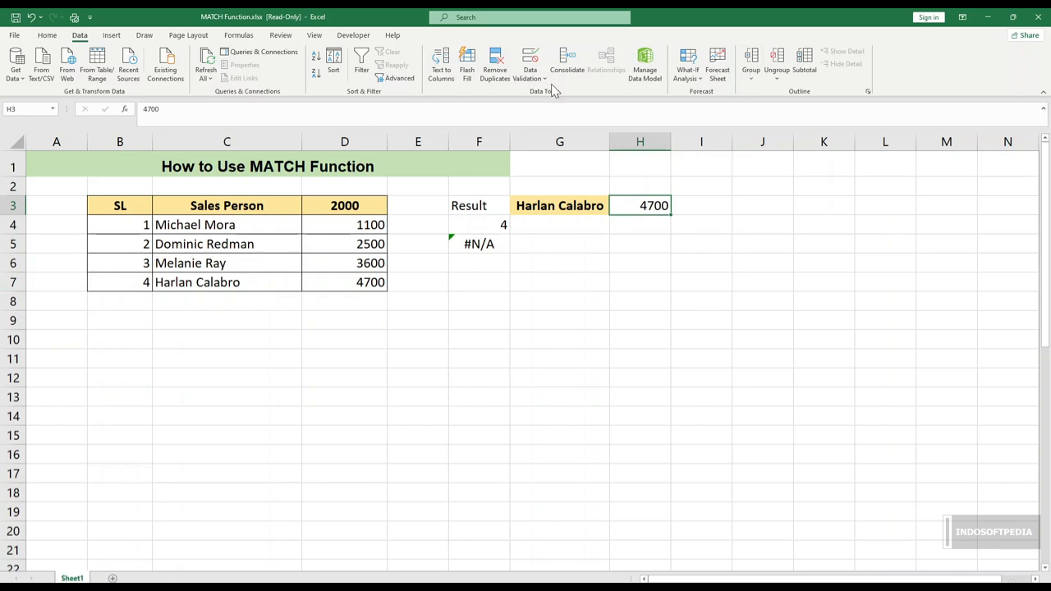
click(470, 248)
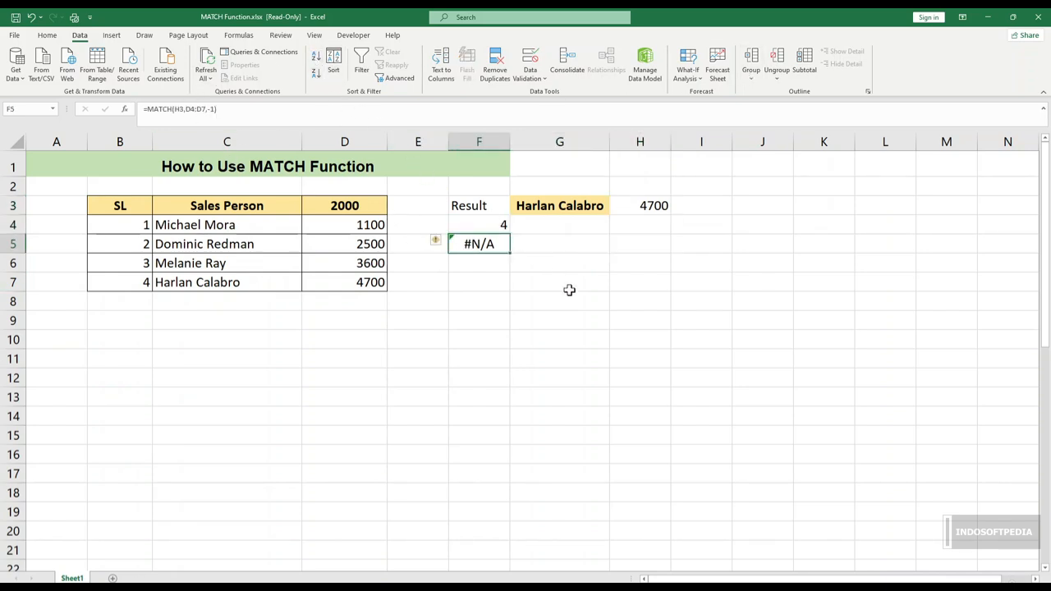
Step: Sort D4:D7 from largest to smallest without expanding the selection, and review the reordered sales figures
click(567, 299)
drag(376, 230, 378, 282)
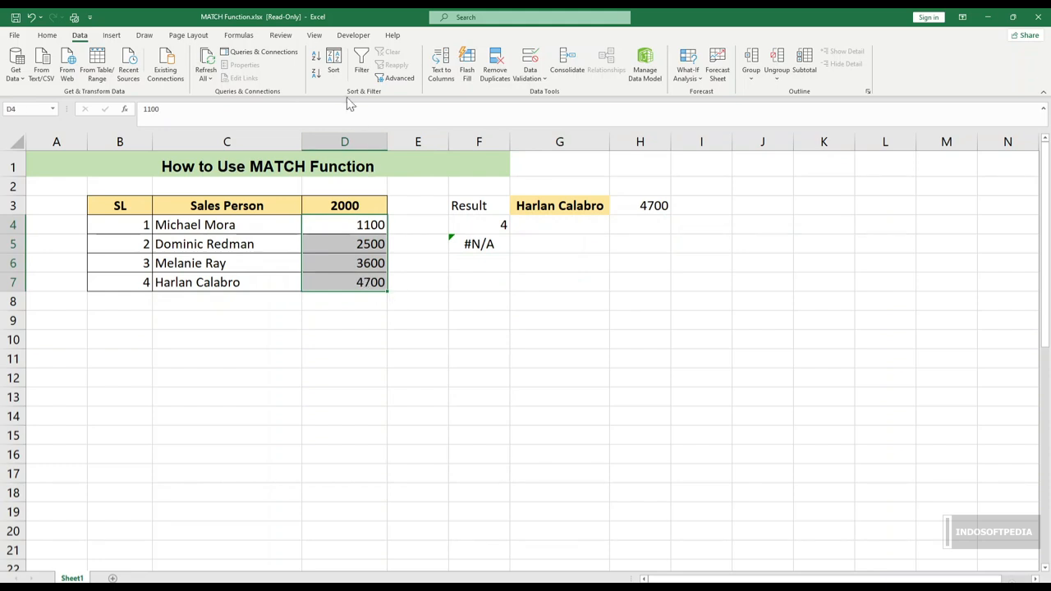
click(325, 73)
click(284, 297)
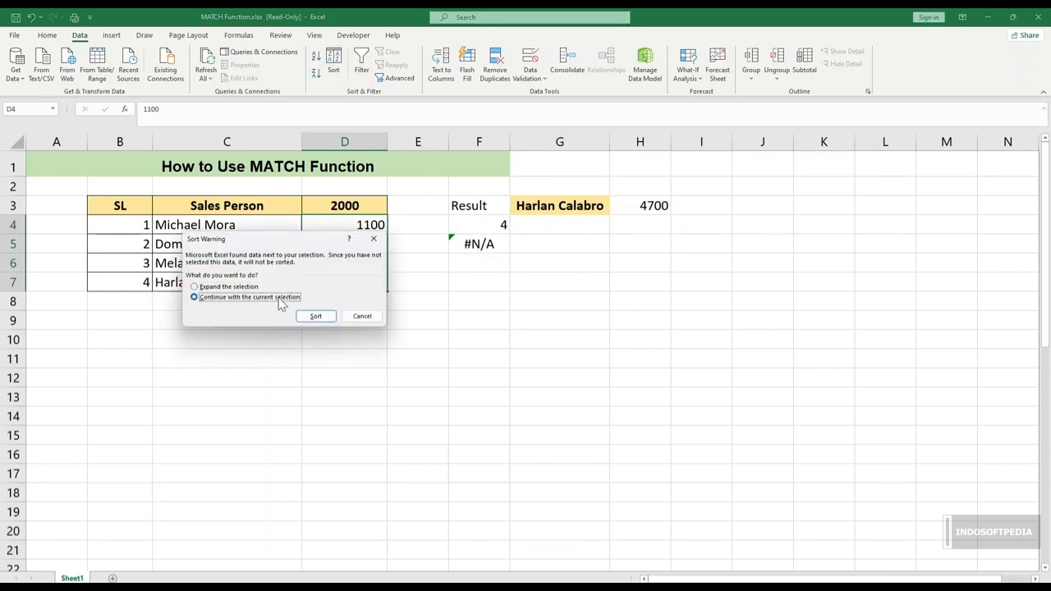
click(317, 315)
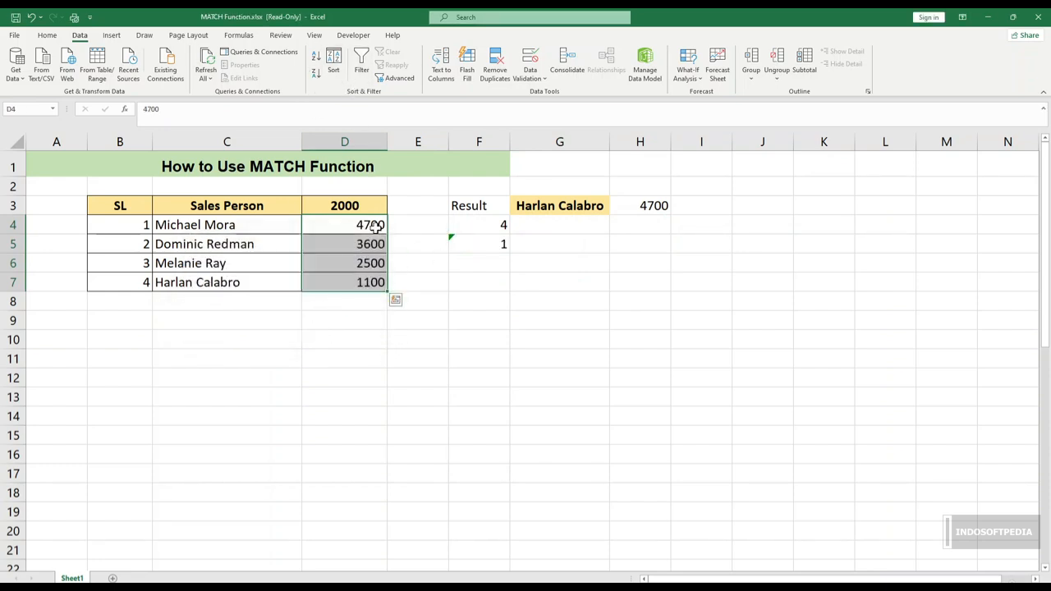
drag(370, 227, 371, 294)
click(495, 358)
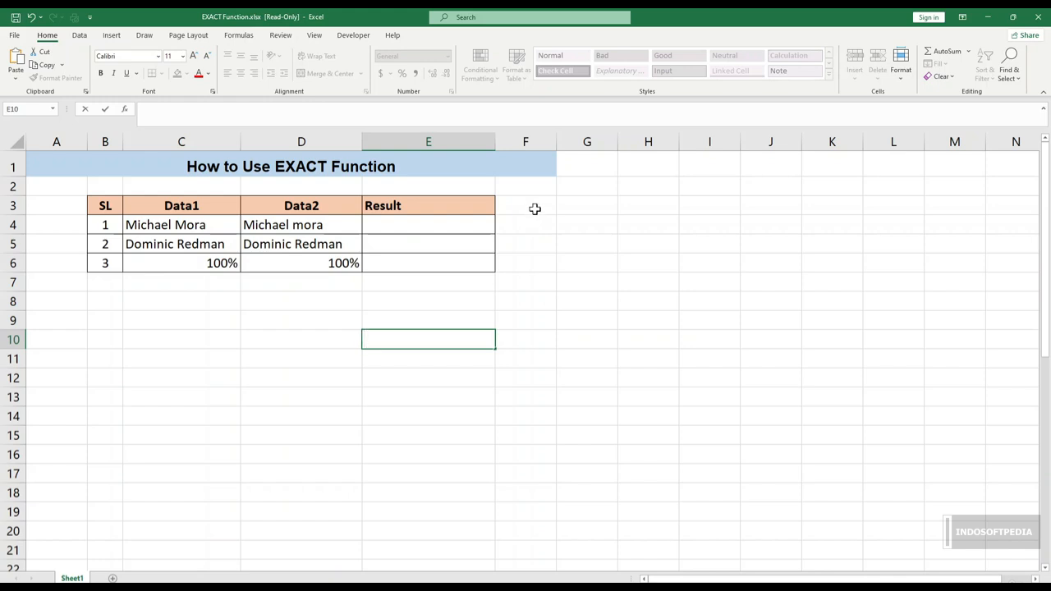
Step: Enter an EXACT formula in E4 that compares the text in C4 with D4
click(471, 300)
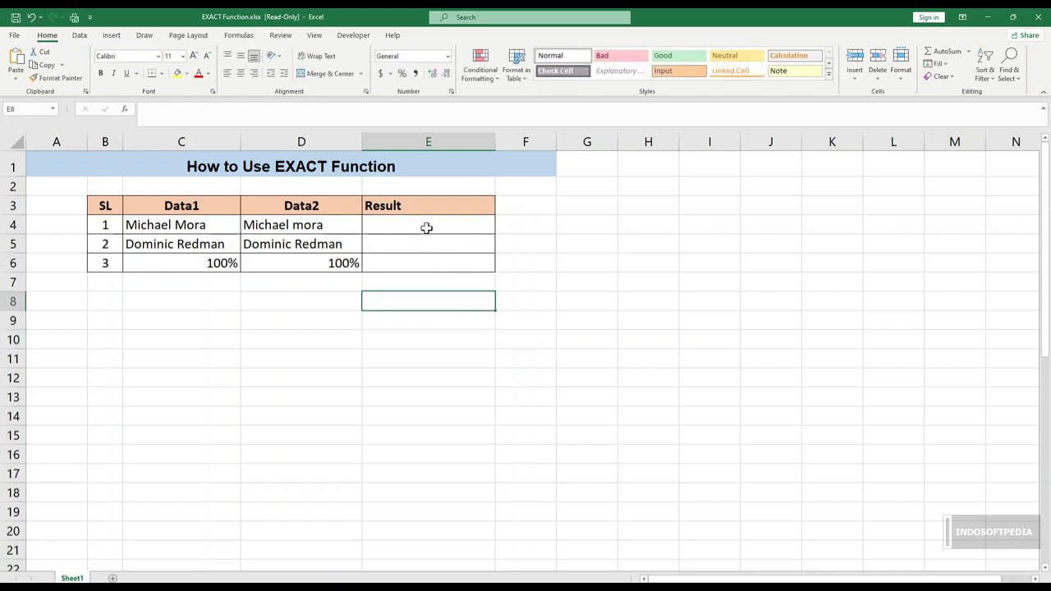
click(425, 226)
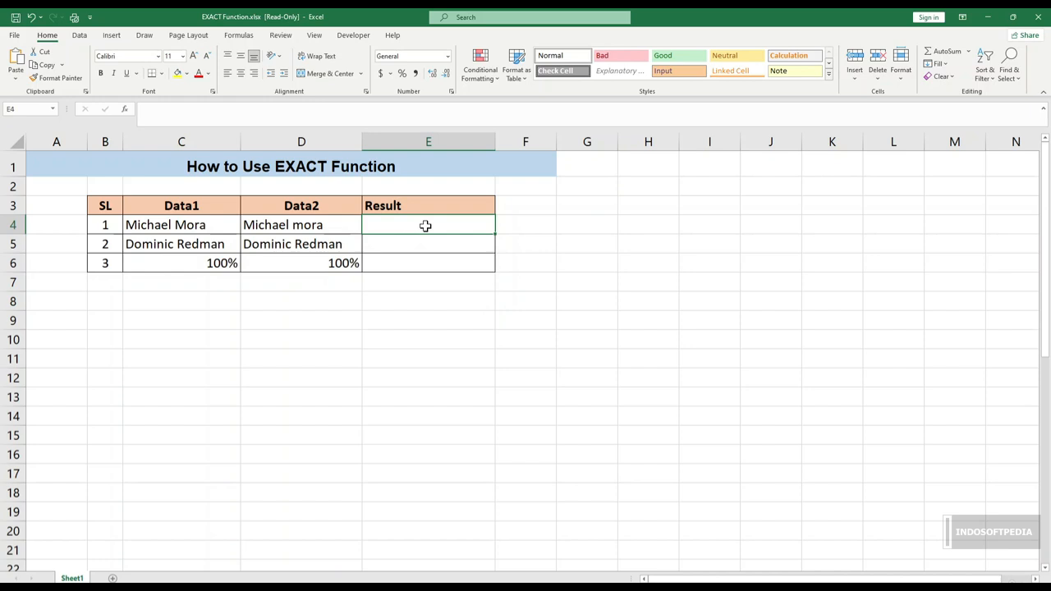
text(=exa)
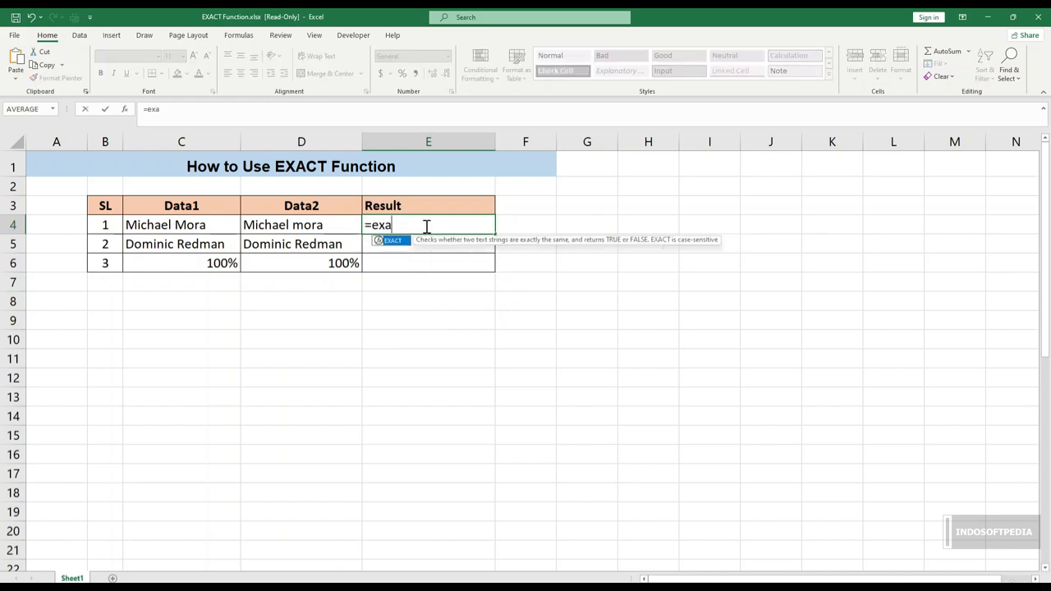
key(Tab)
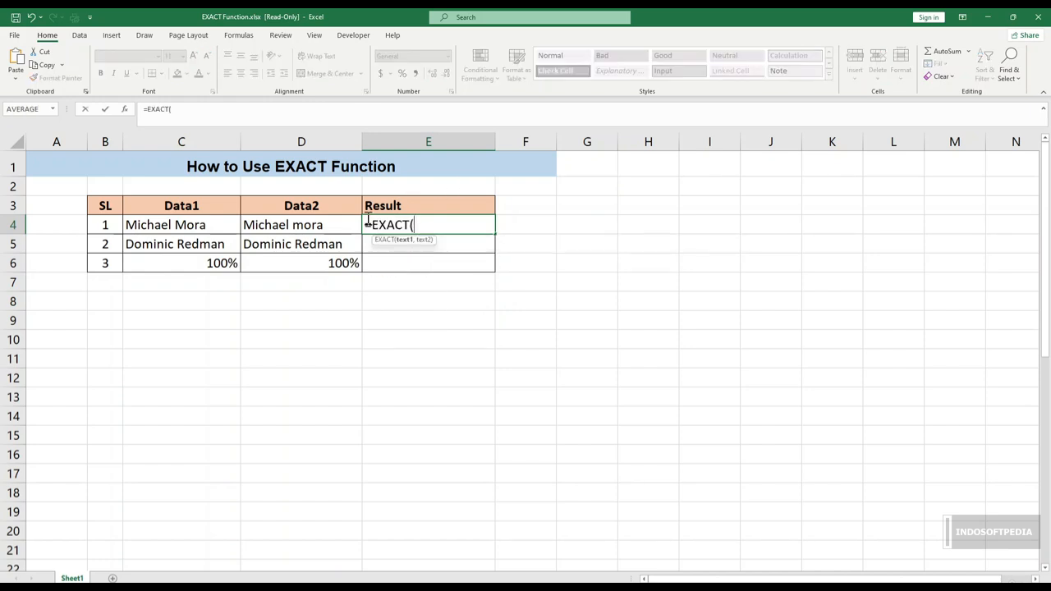
click(202, 225)
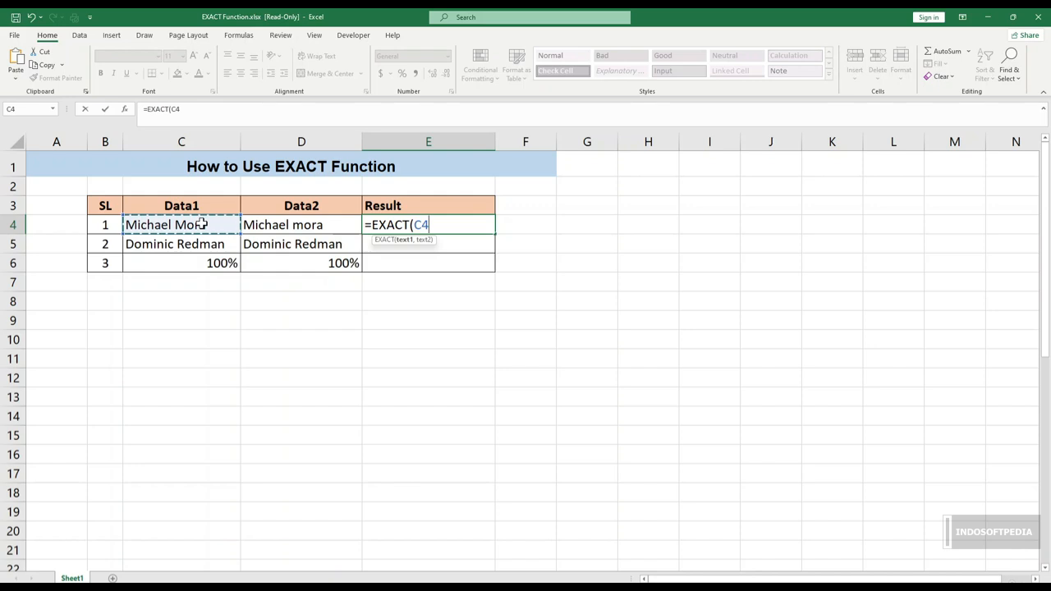
text(,)
click(321, 228)
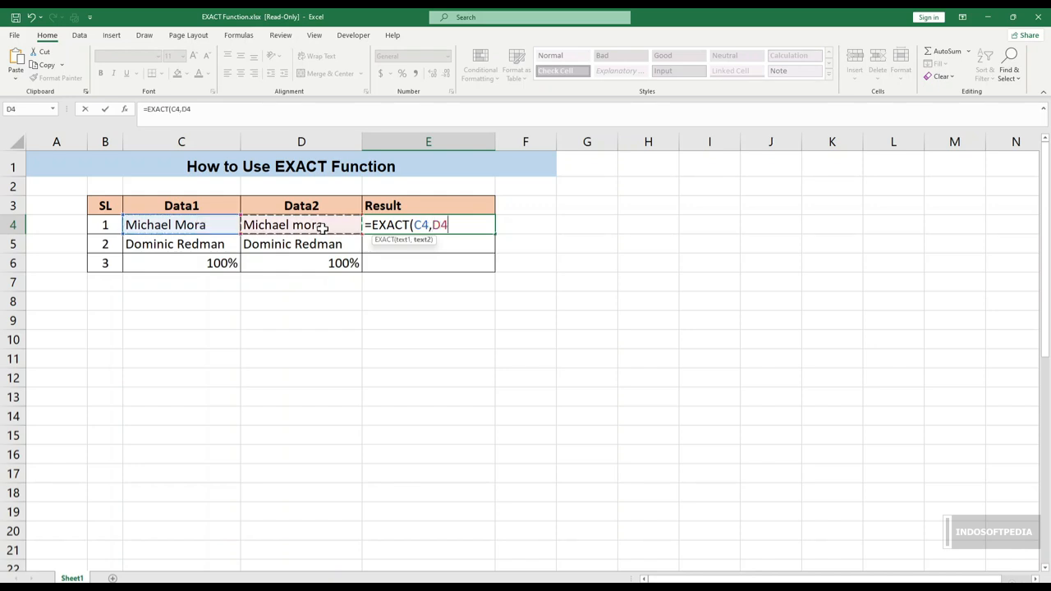
text())
key(Return)
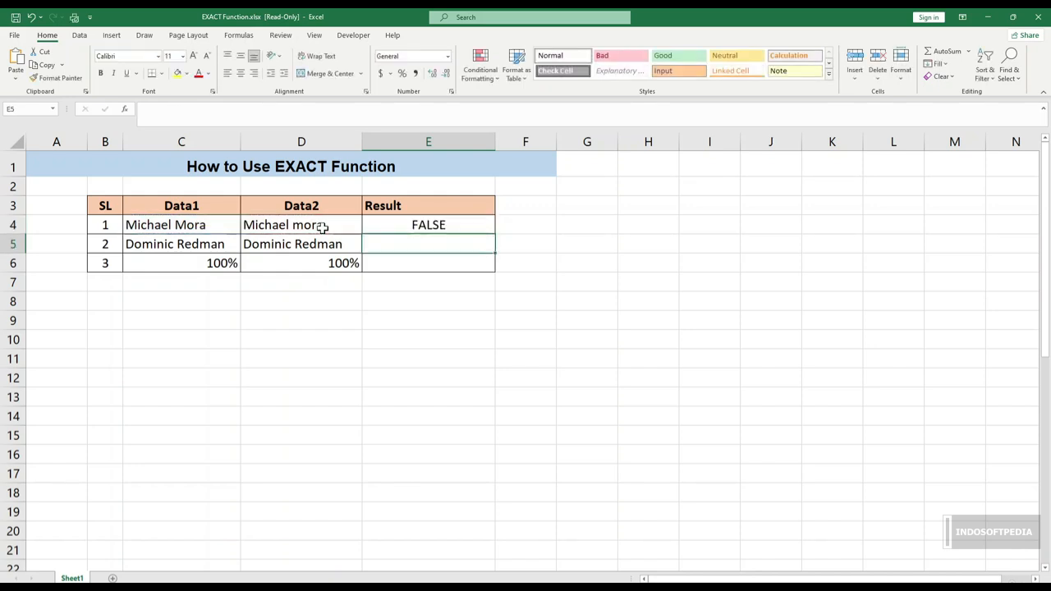
Step: Compare the names in C4 and D4, and capitalize the surname's first letter in D4
click(428, 225)
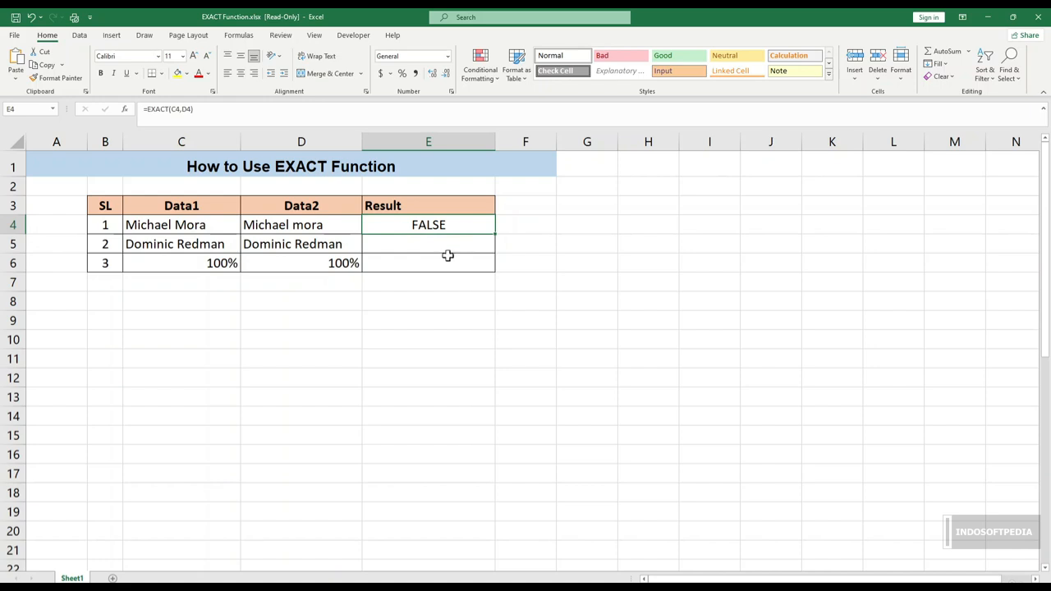
click(189, 227)
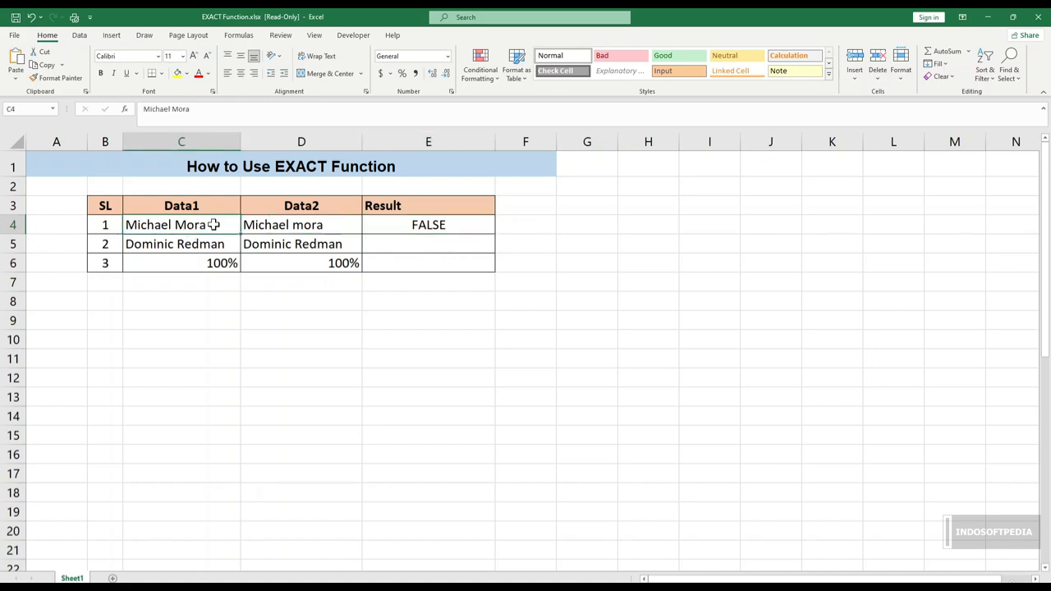
click(302, 228)
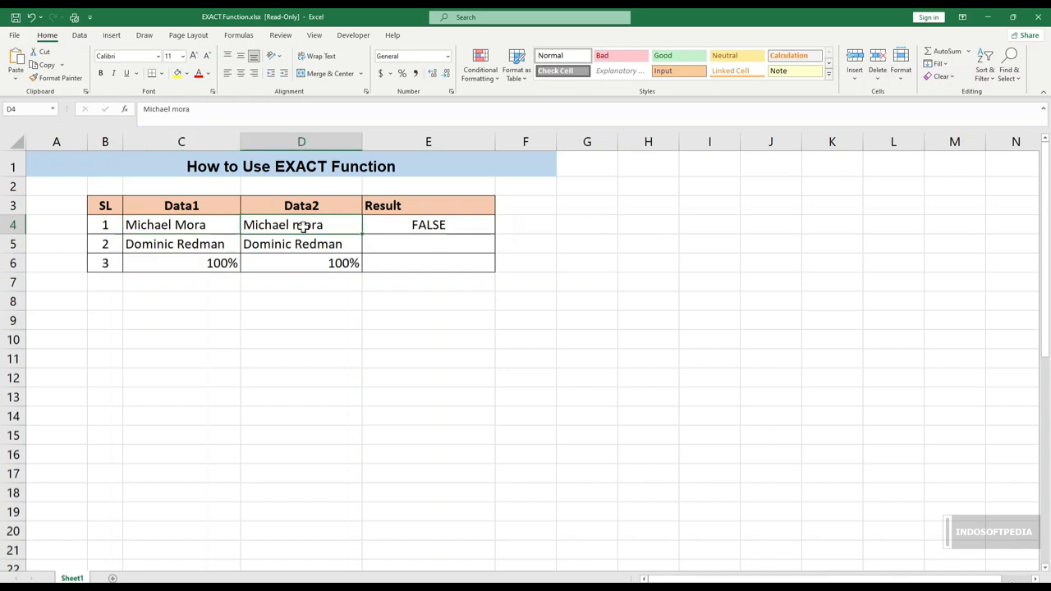
click(188, 112)
key(BackSpace)
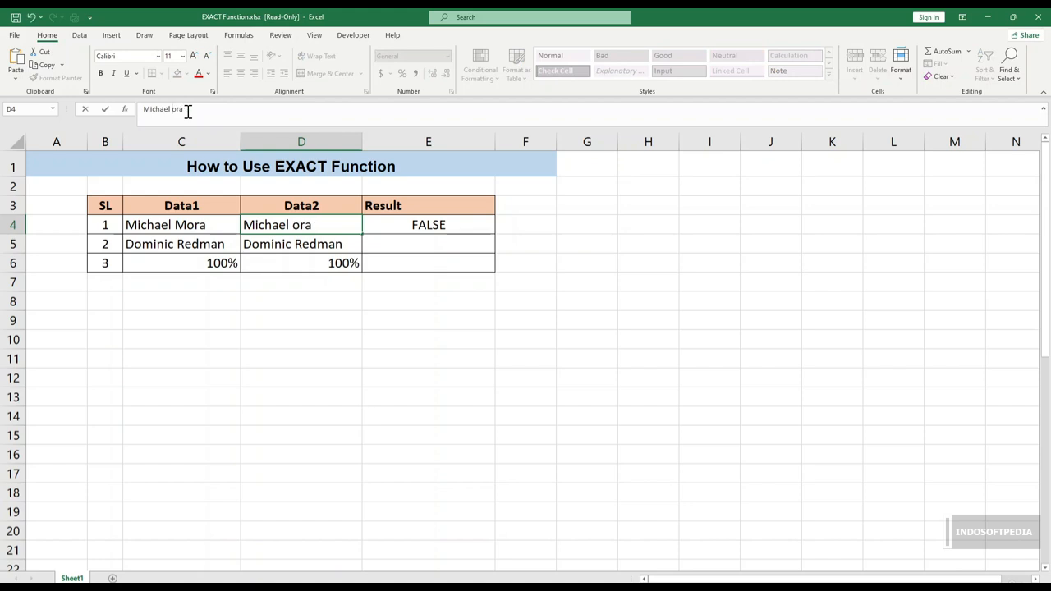
text(M)
key(Return)
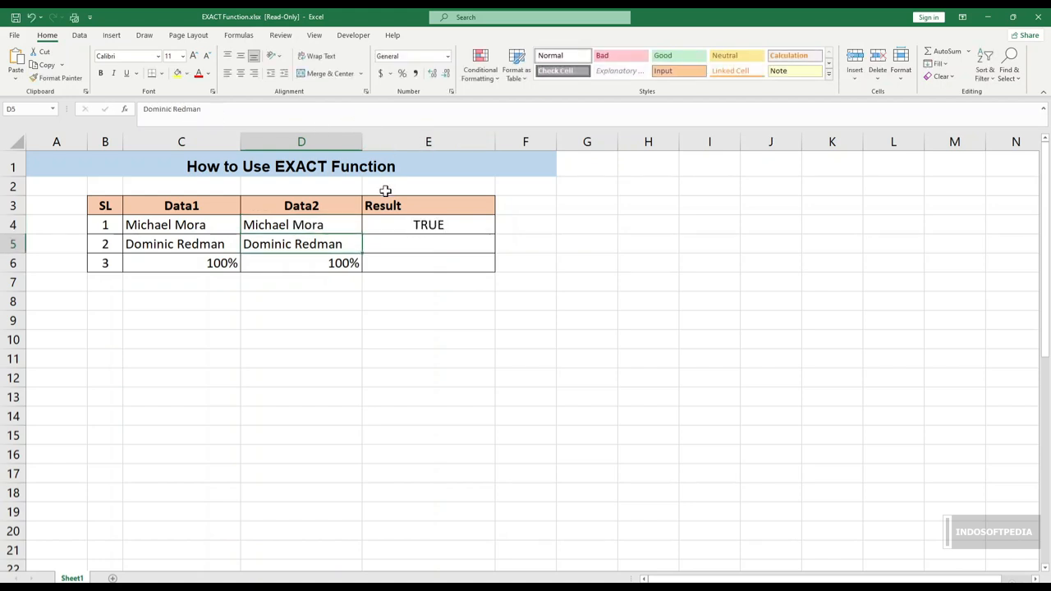
Step: Fill the EXACT formula from E4 down through E6 to compare the remaining data pairs
click(440, 227)
click(459, 239)
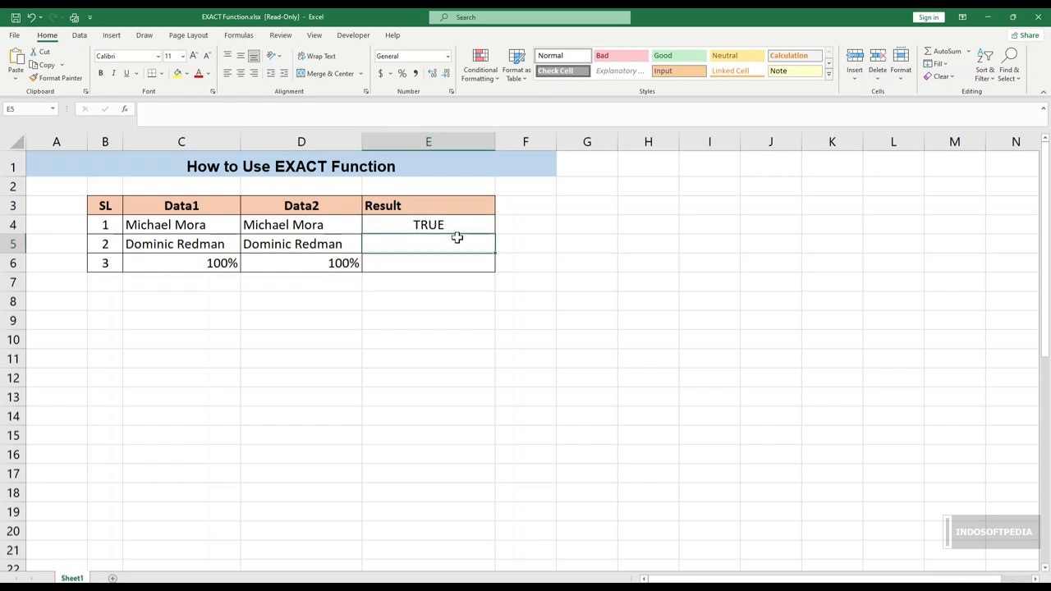
click(460, 227)
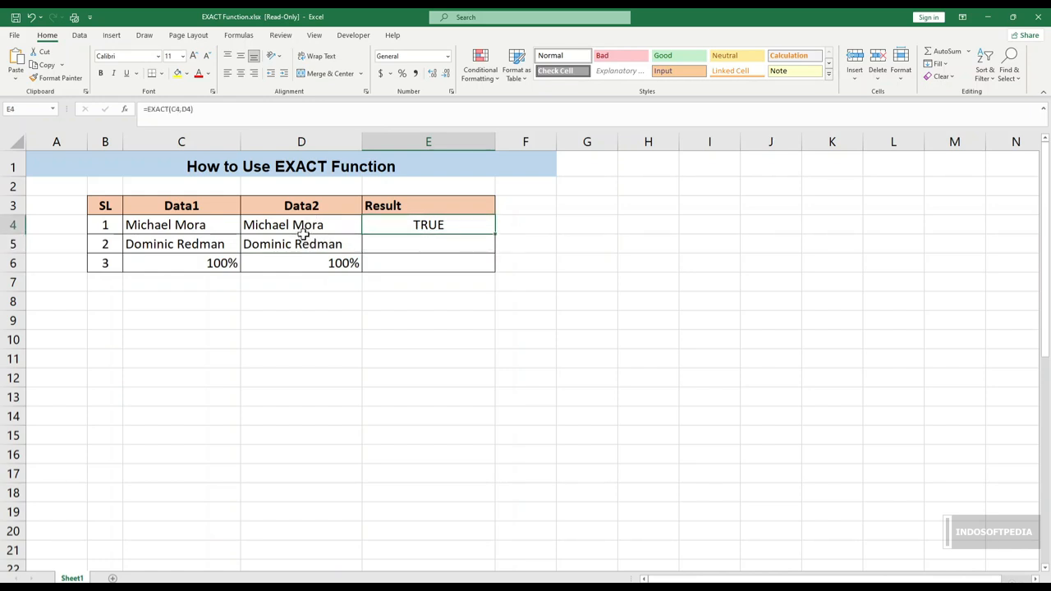
drag(303, 238, 303, 265)
click(408, 228)
drag(495, 235, 493, 273)
click(428, 320)
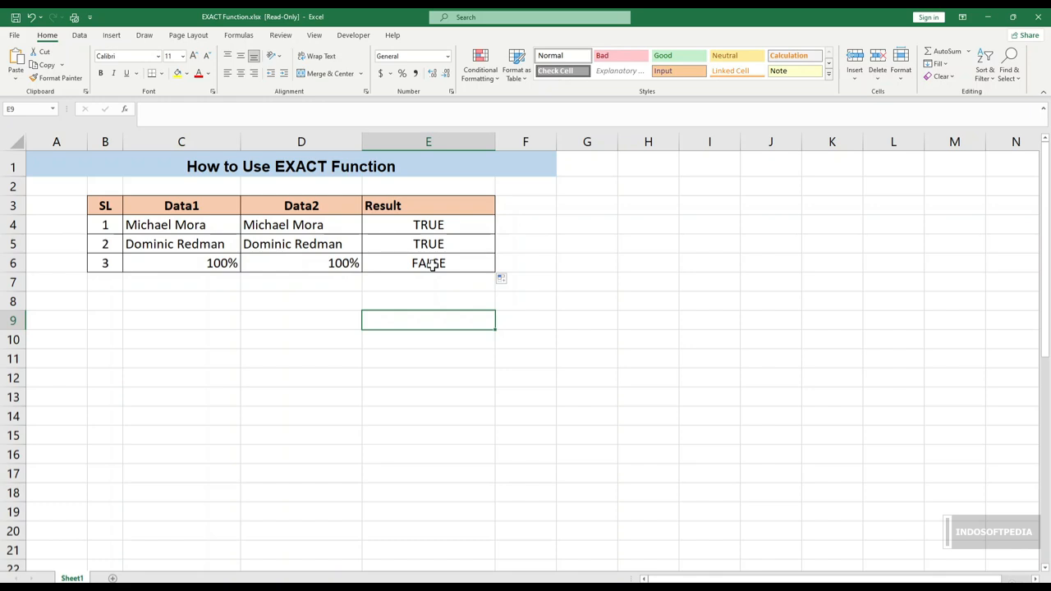
click(424, 299)
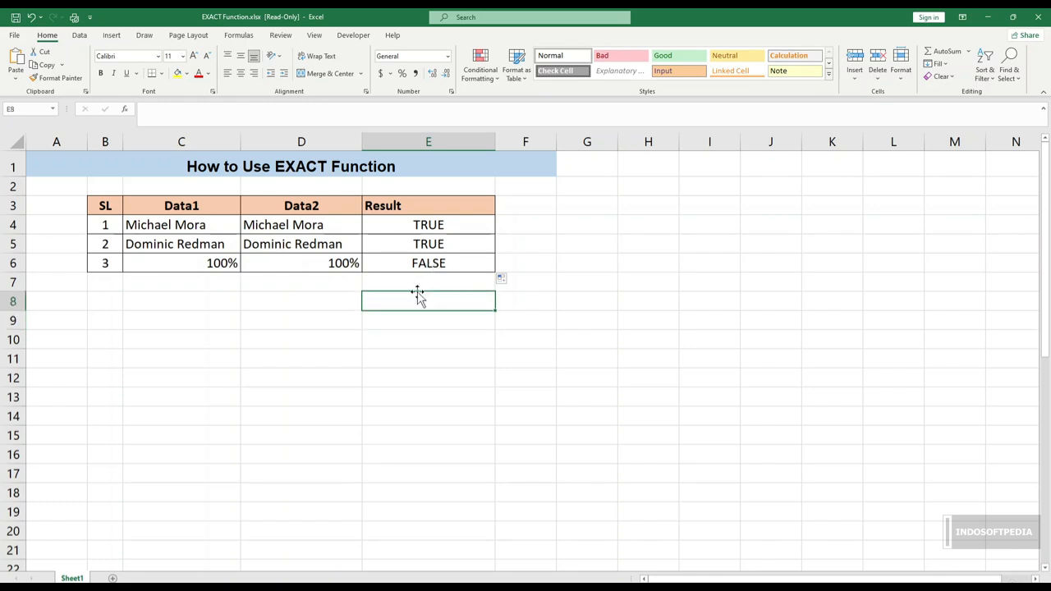
Step: Compare the underlying values of the percentages in C6 and D6
click(230, 264)
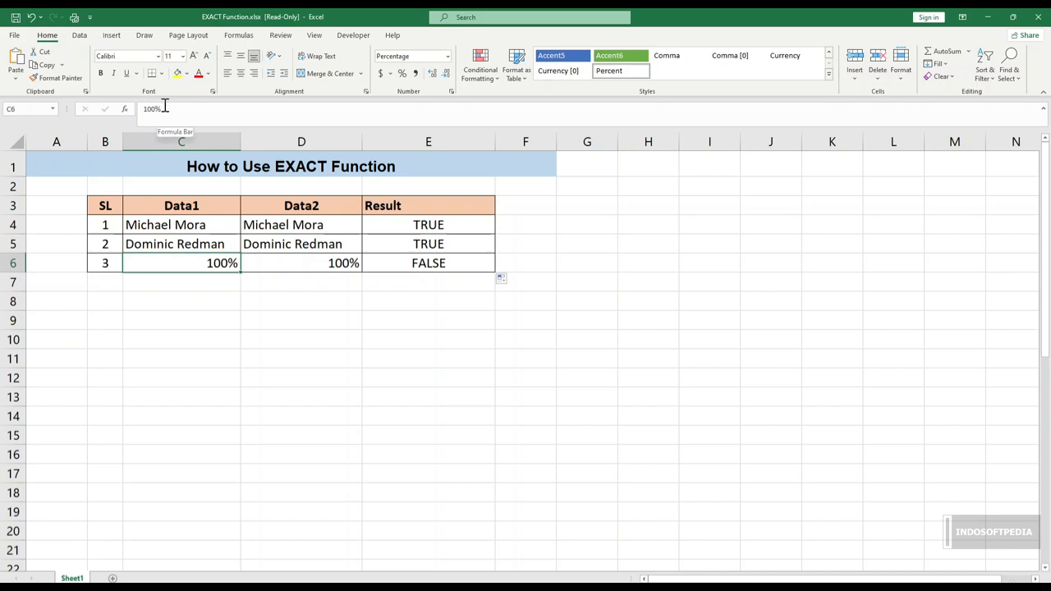
drag(164, 108, 139, 110)
click(277, 276)
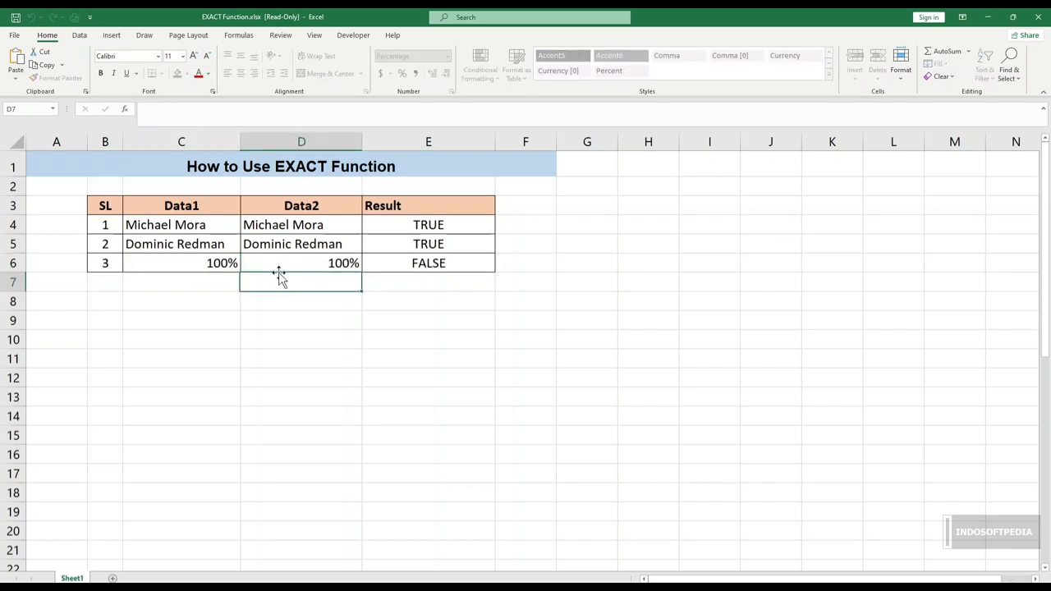
click(296, 265)
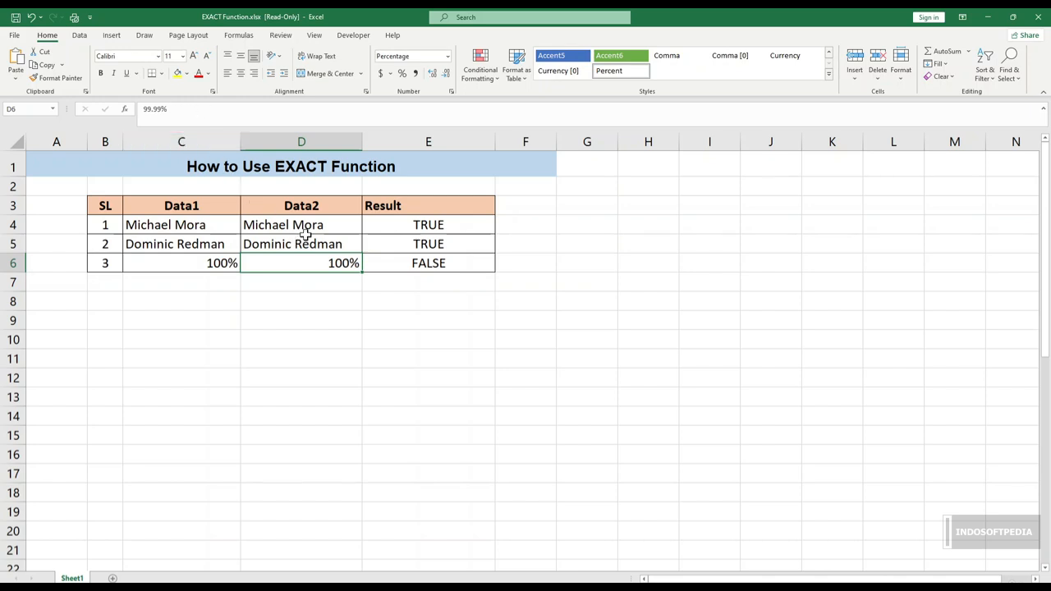
key(Return)
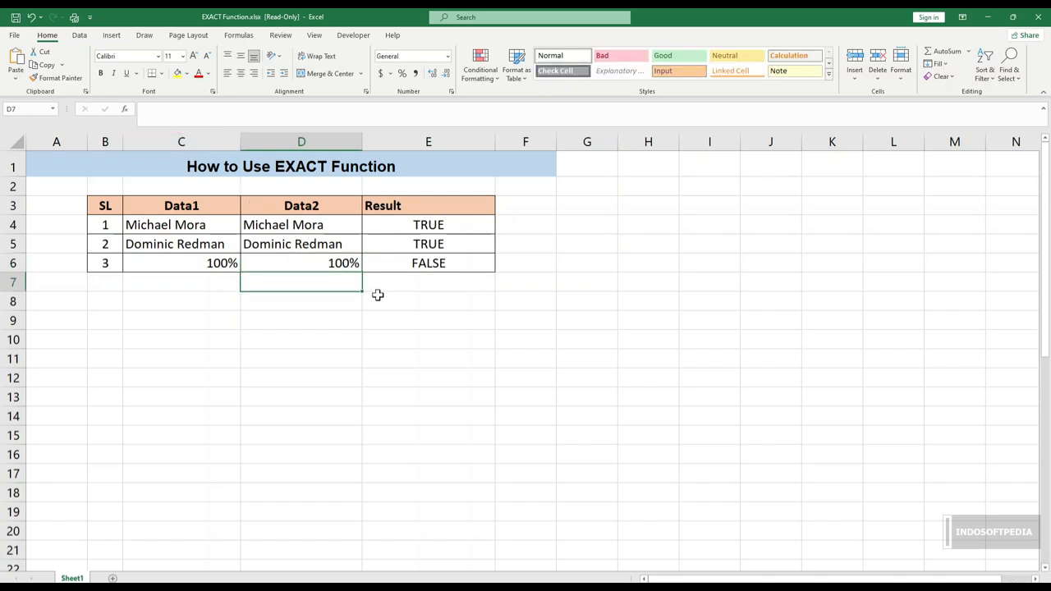
click(349, 262)
click(345, 289)
click(333, 265)
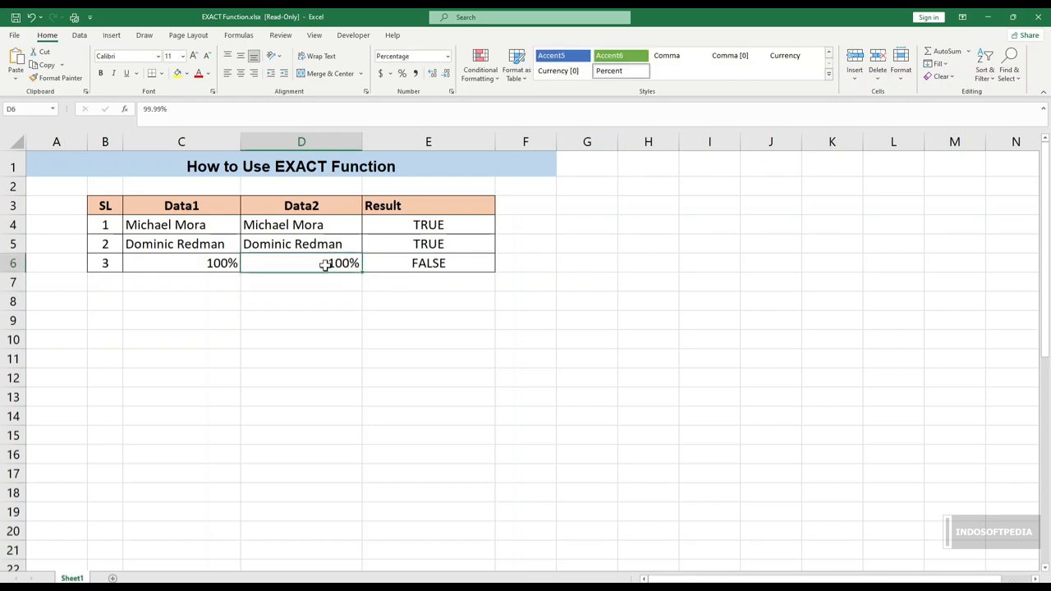
click(226, 264)
click(317, 262)
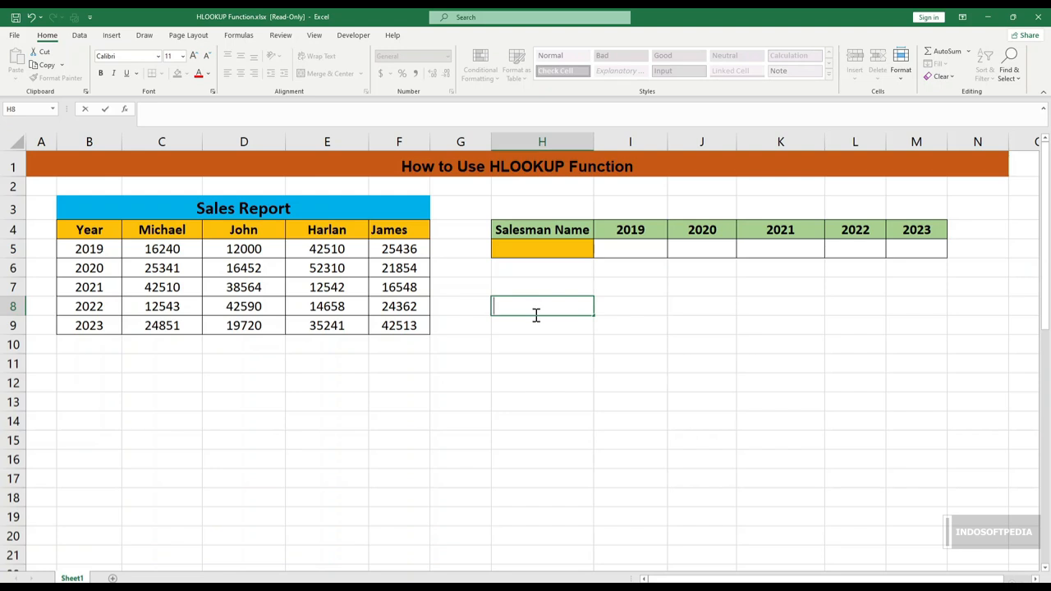
click(556, 267)
click(540, 319)
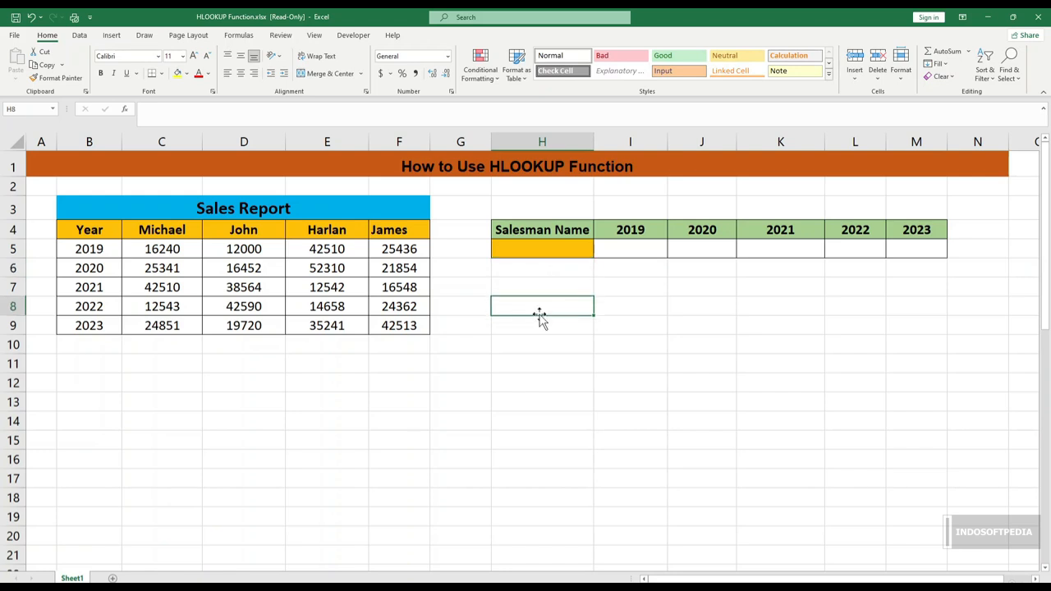
text(=h)
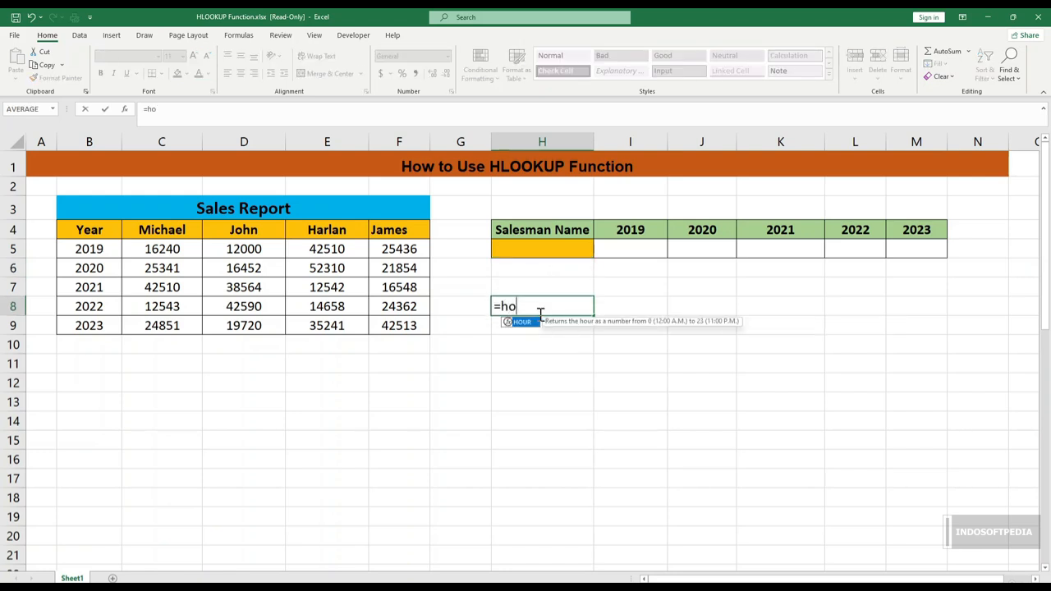
text(l)
key(Tab)
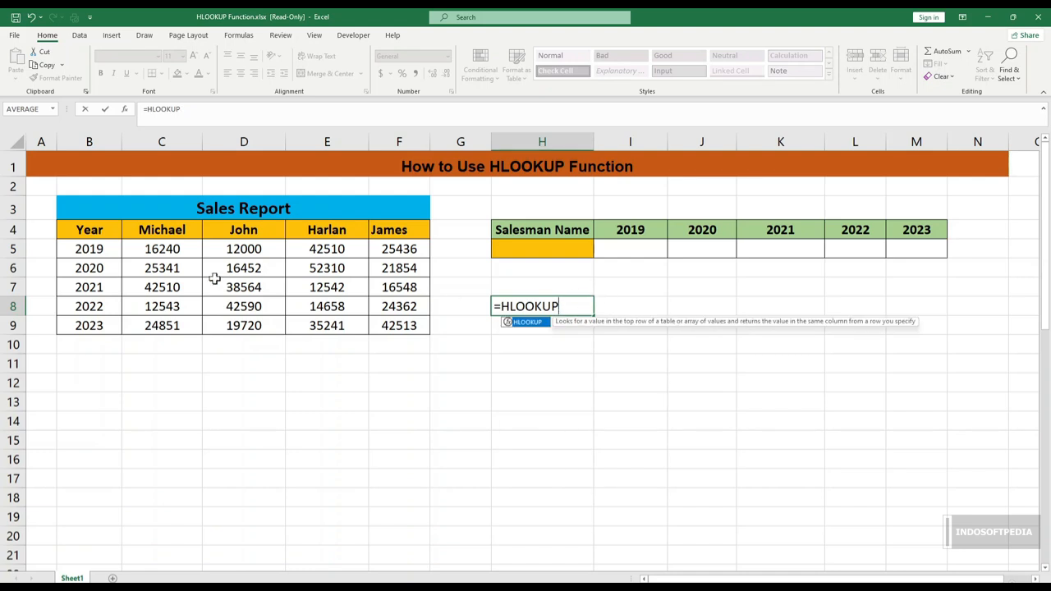
key(Escape)
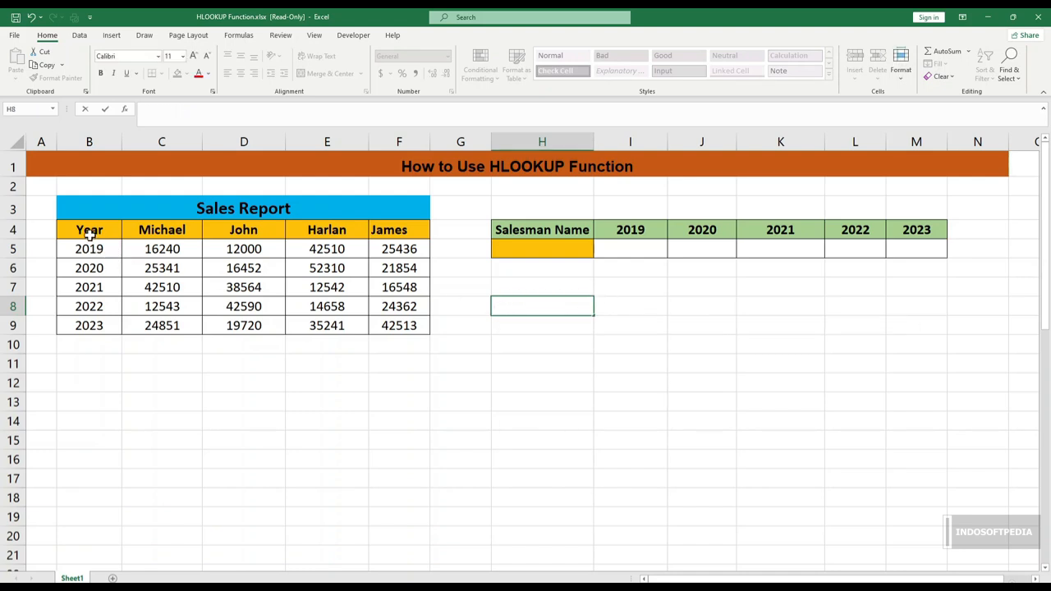
Step: Examine the Sales Report's year column and salesman headers, and the lookup table's name and 2019 cells
drag(92, 235, 101, 326)
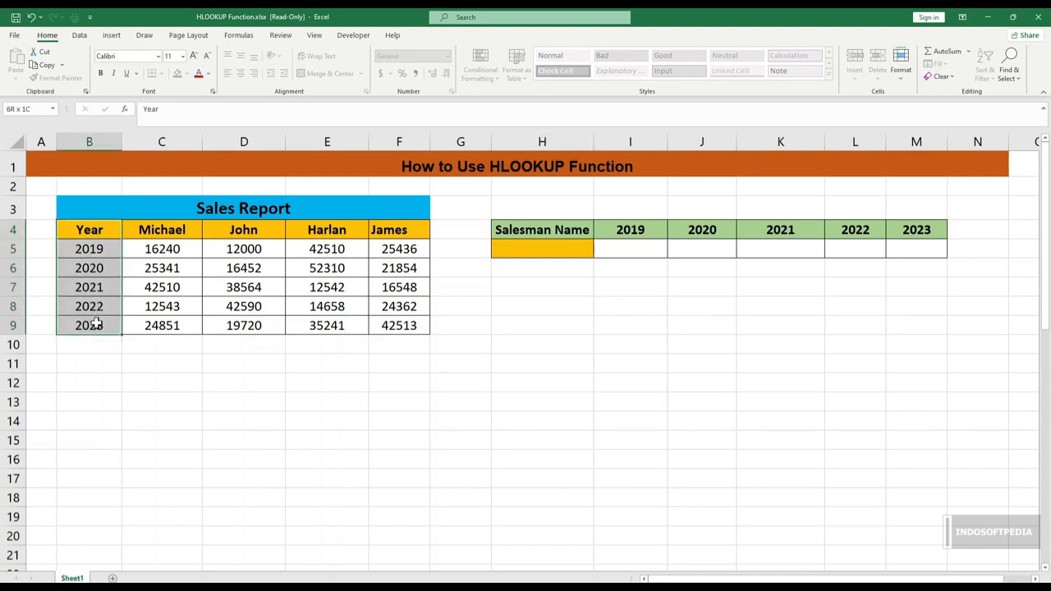
click(175, 251)
drag(156, 232, 380, 236)
click(388, 284)
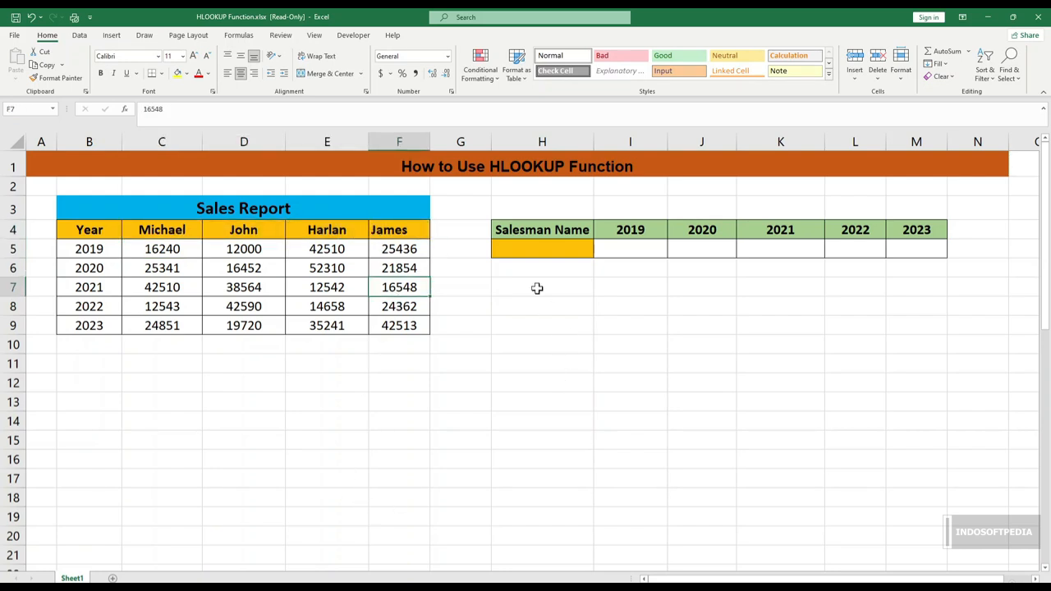
click(570, 246)
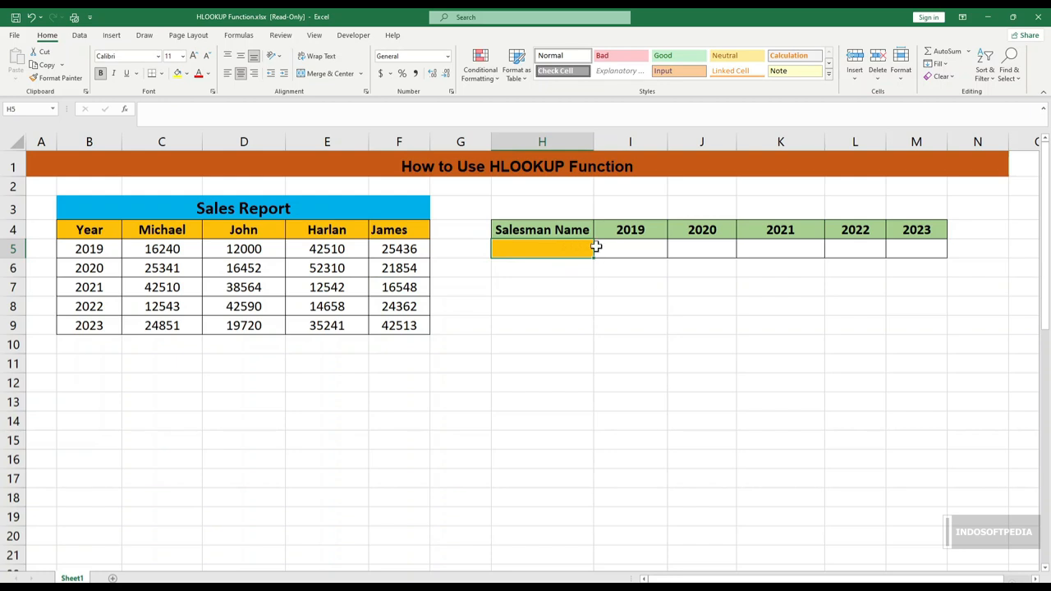
click(628, 251)
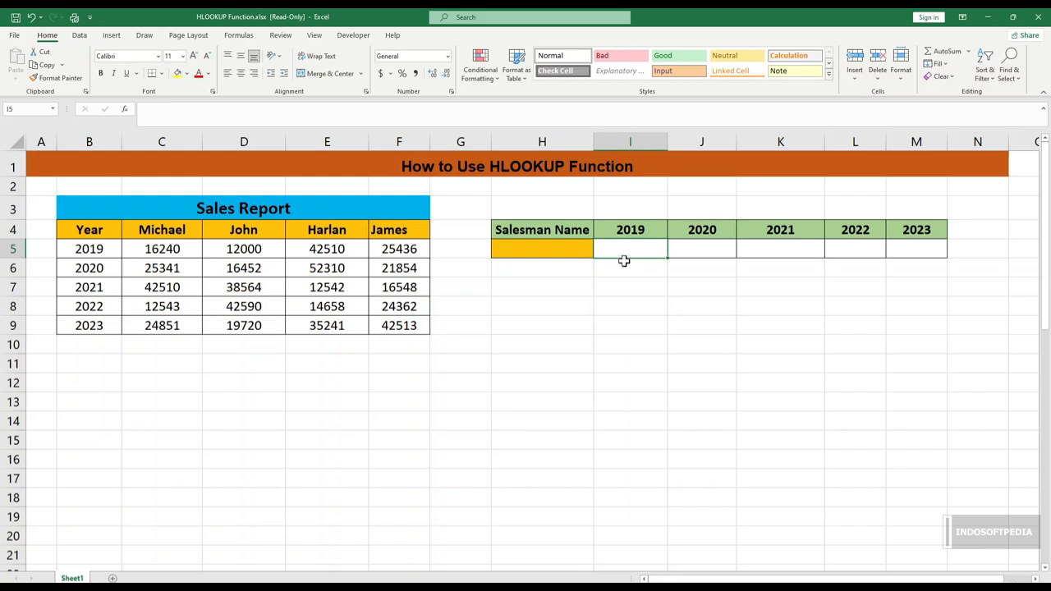
click(553, 244)
click(553, 304)
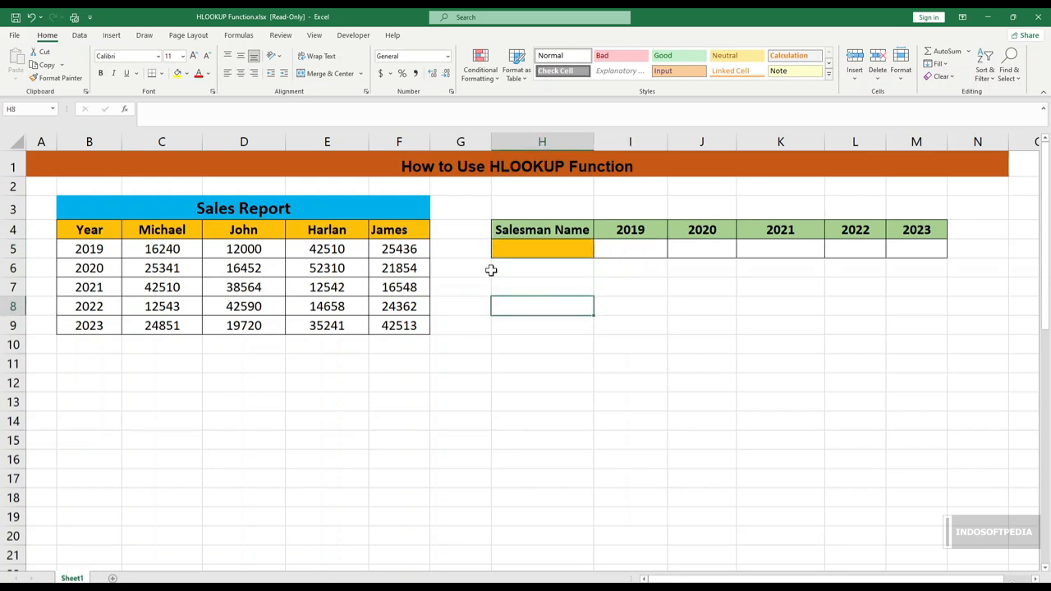
Step: Enter the salesman's name from F4 into the Salesman Name cell H5
click(535, 250)
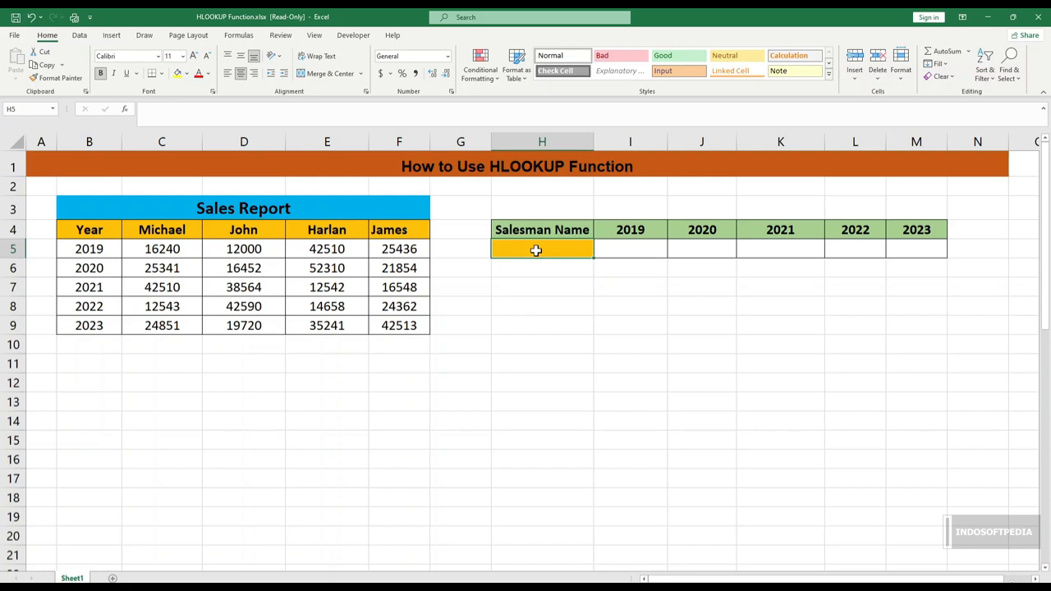
text(James)
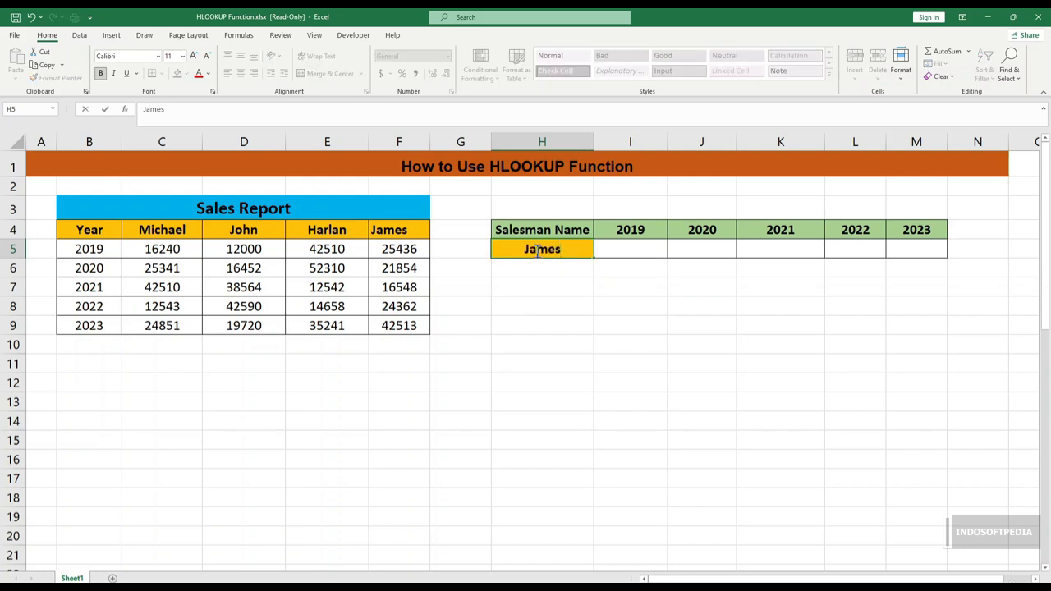
click(630, 246)
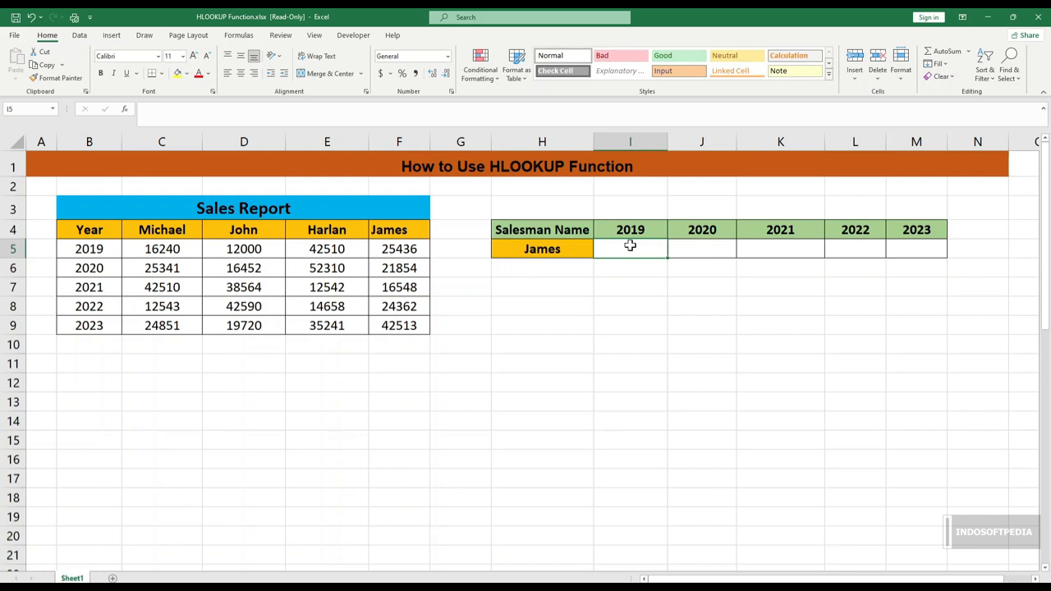
Step: Begin an HLOOKUP formula in I5 with H5 as the lookup value and B4:F9 as the table array
text(=)
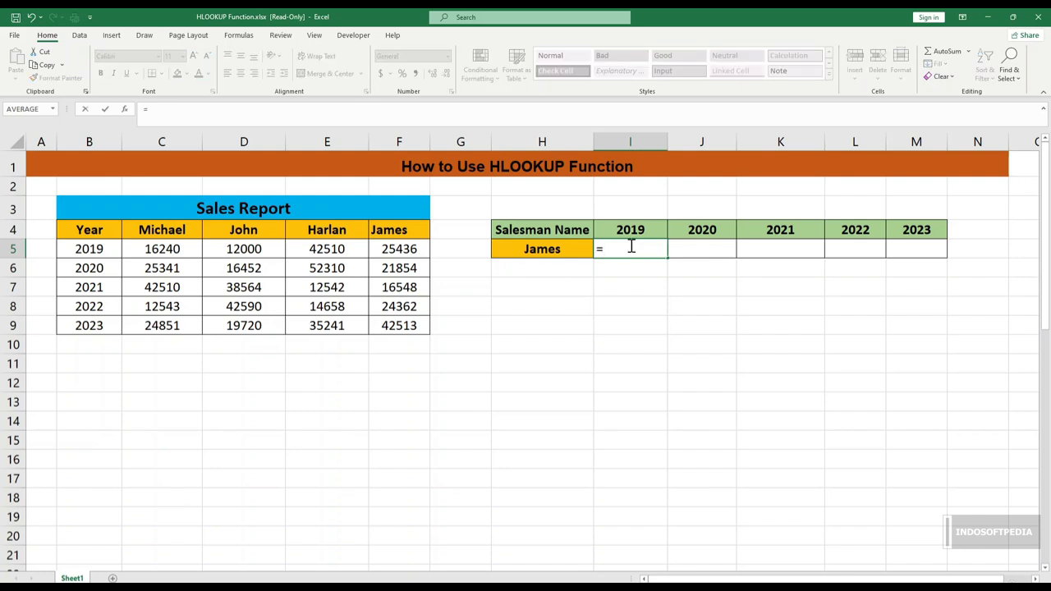
text(hlo)
key(Tab)
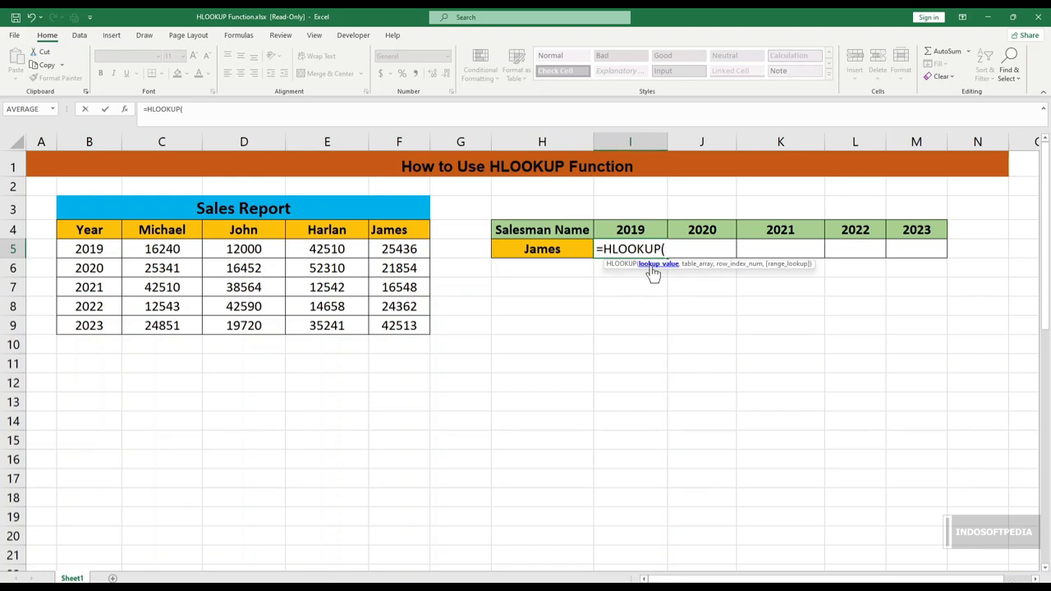
click(555, 252)
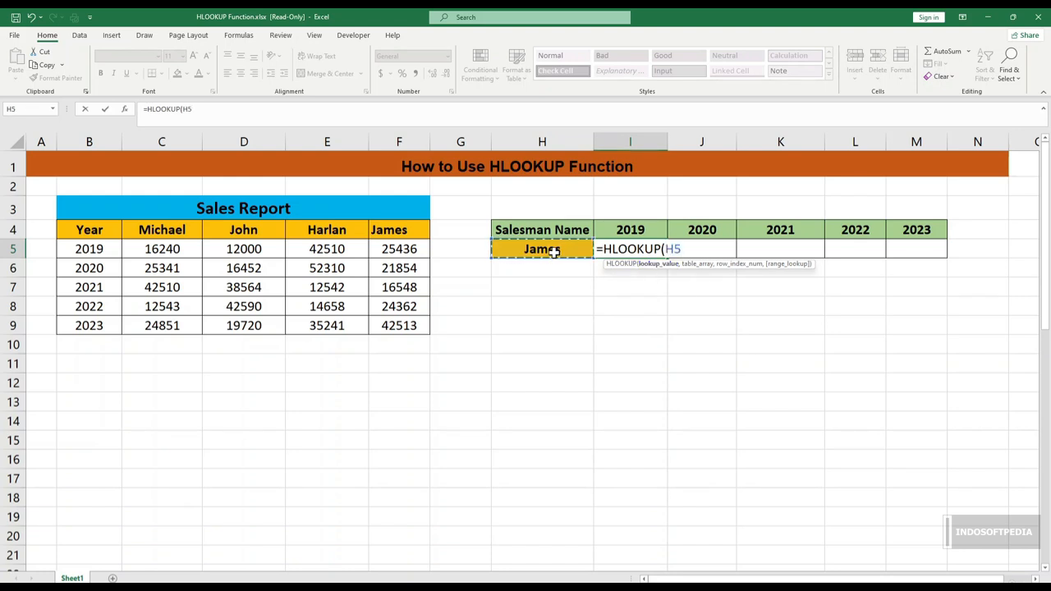
text(,)
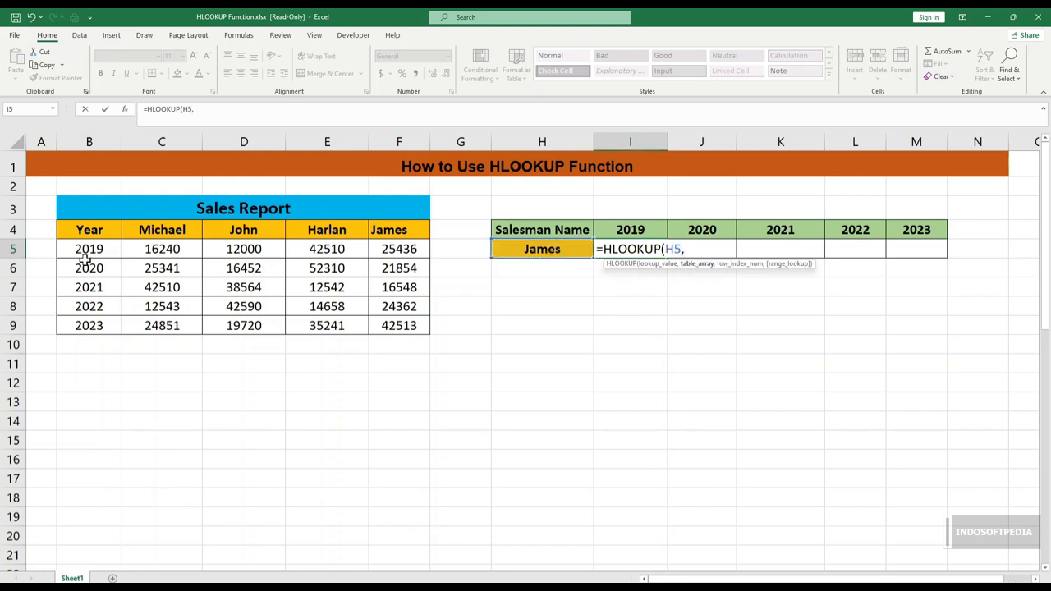
drag(78, 232, 399, 323)
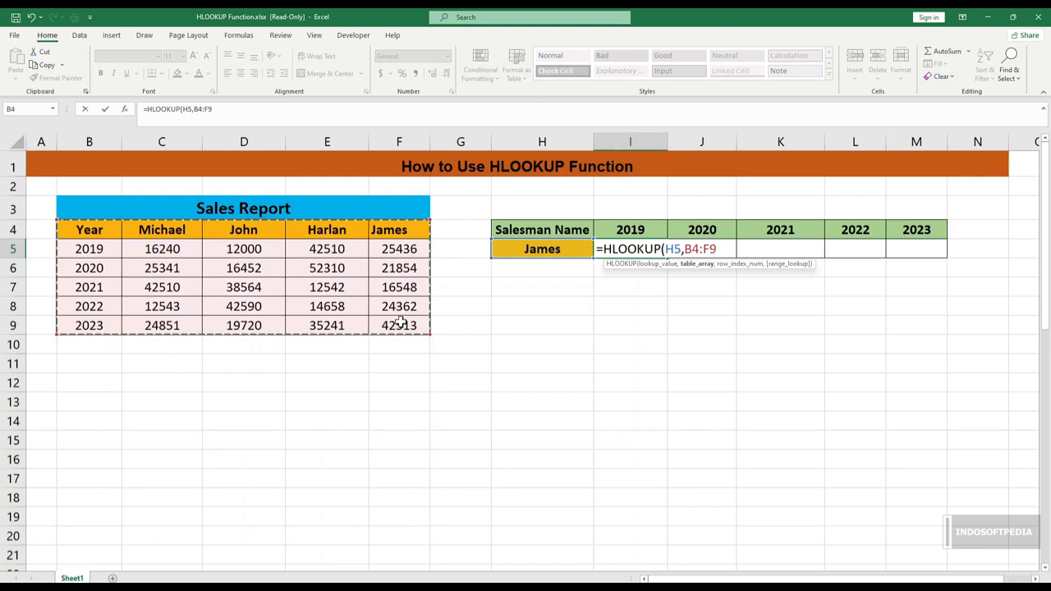
text(,)
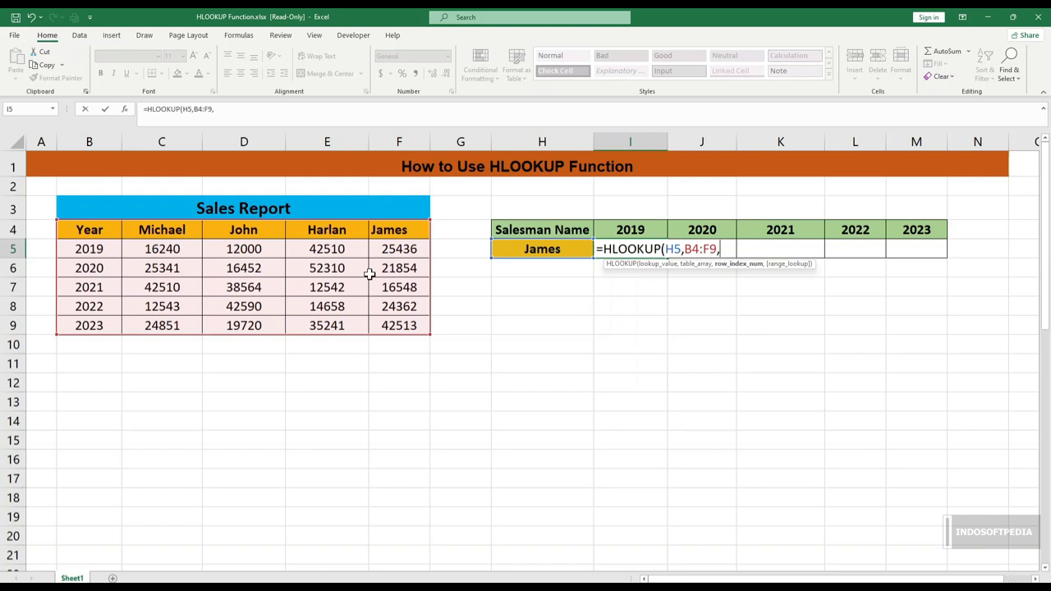
Step: Complete the I5 HLOOKUP with row index 2 and FALSE for exact match, and check the result against F5
text(2,)
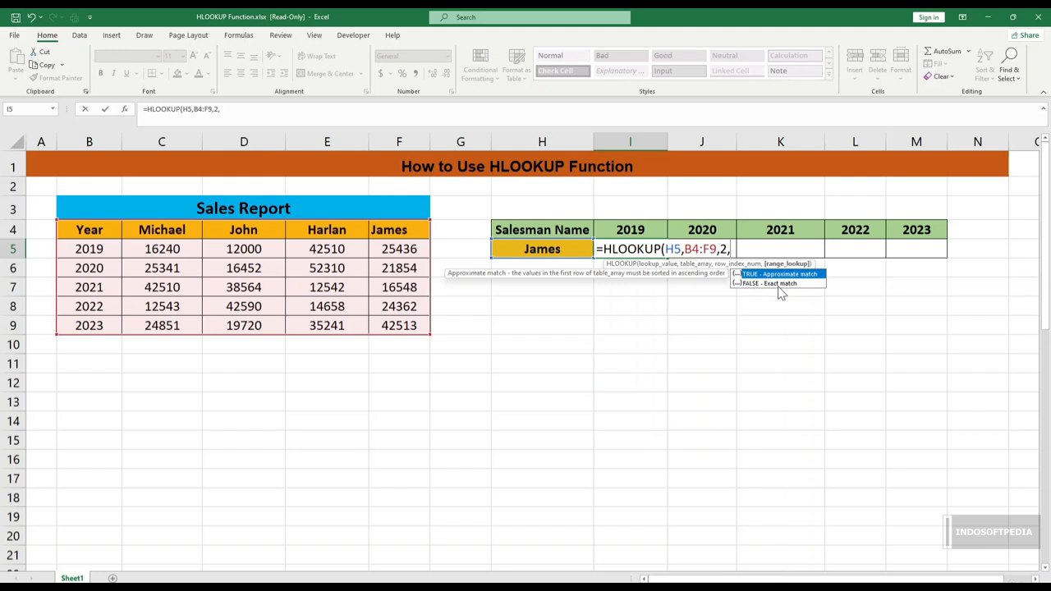
text(false)
text())
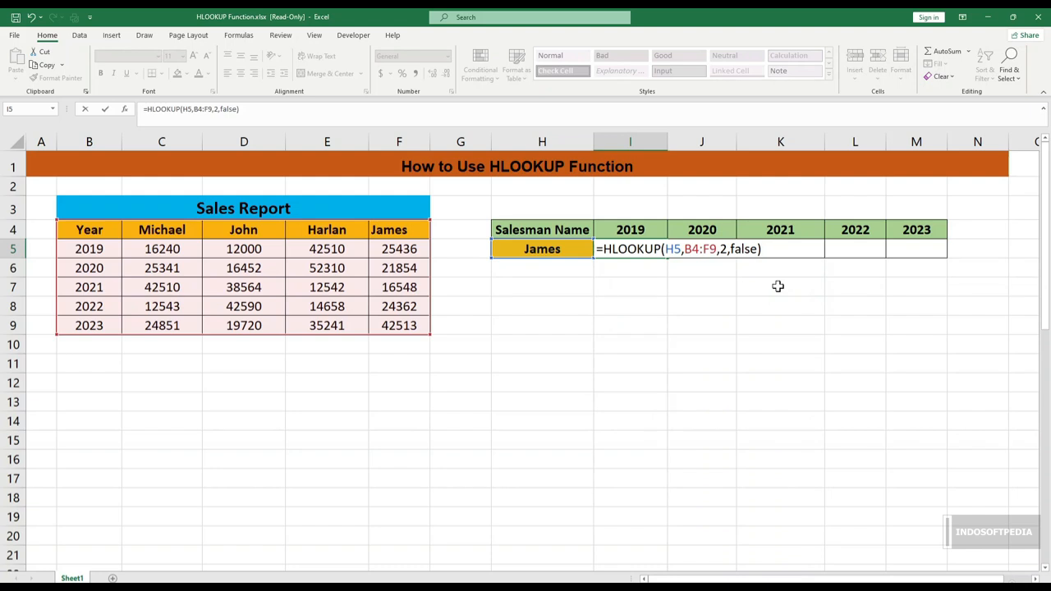
key(Return)
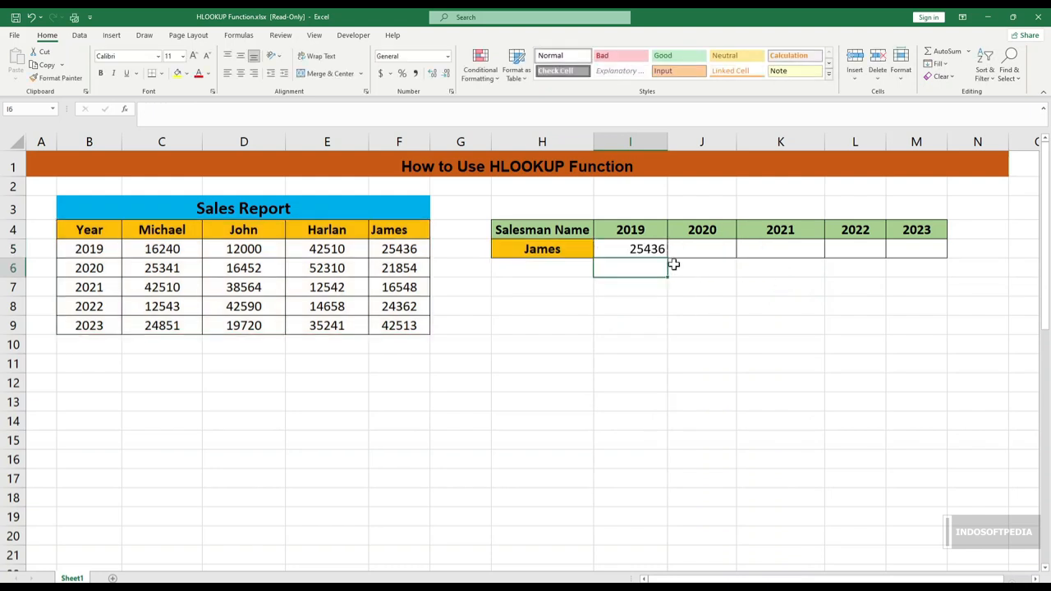
click(646, 249)
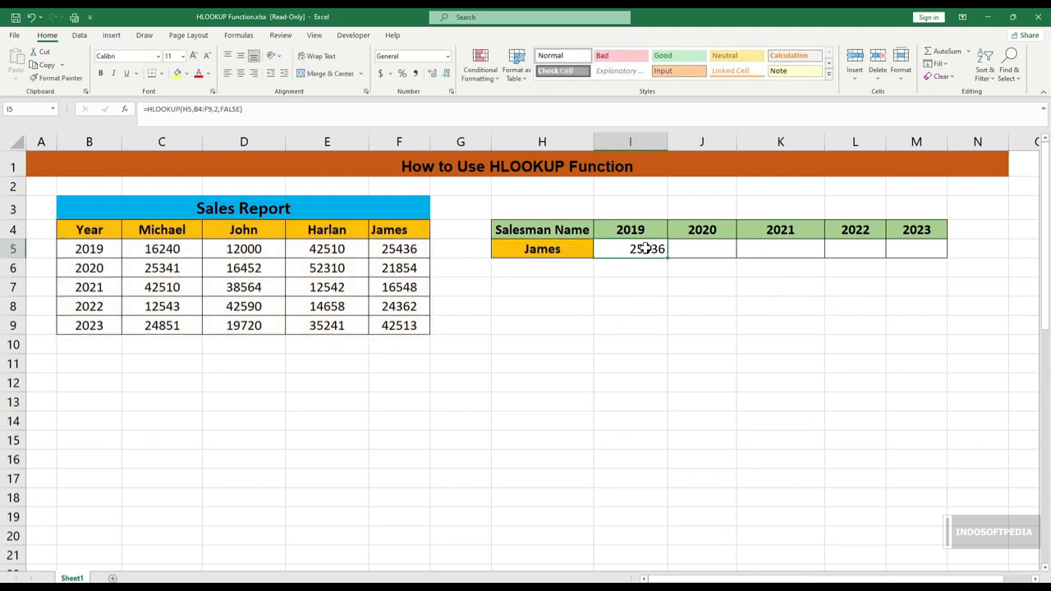
click(399, 254)
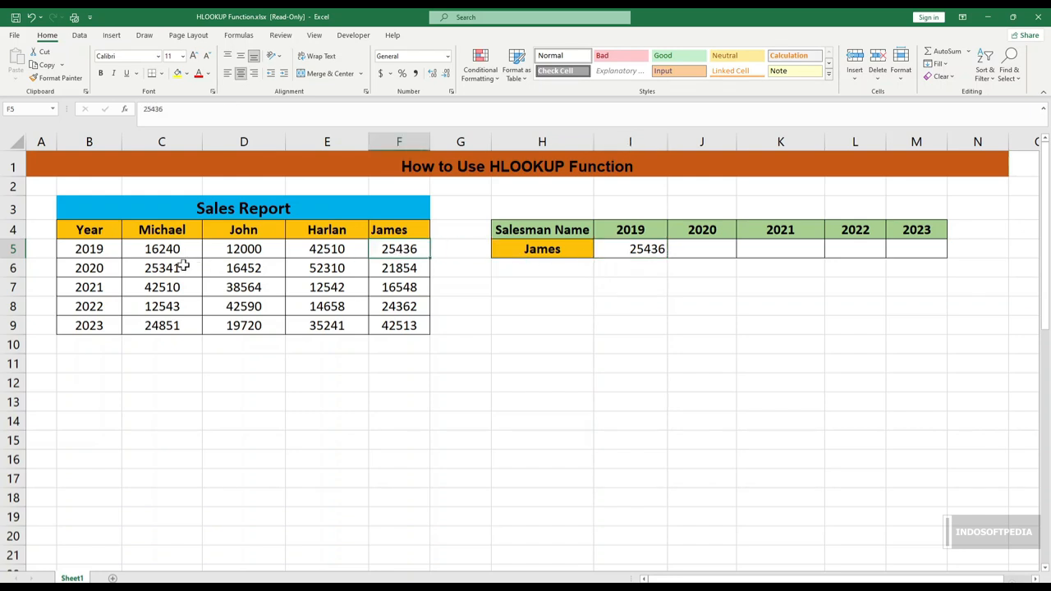
click(657, 248)
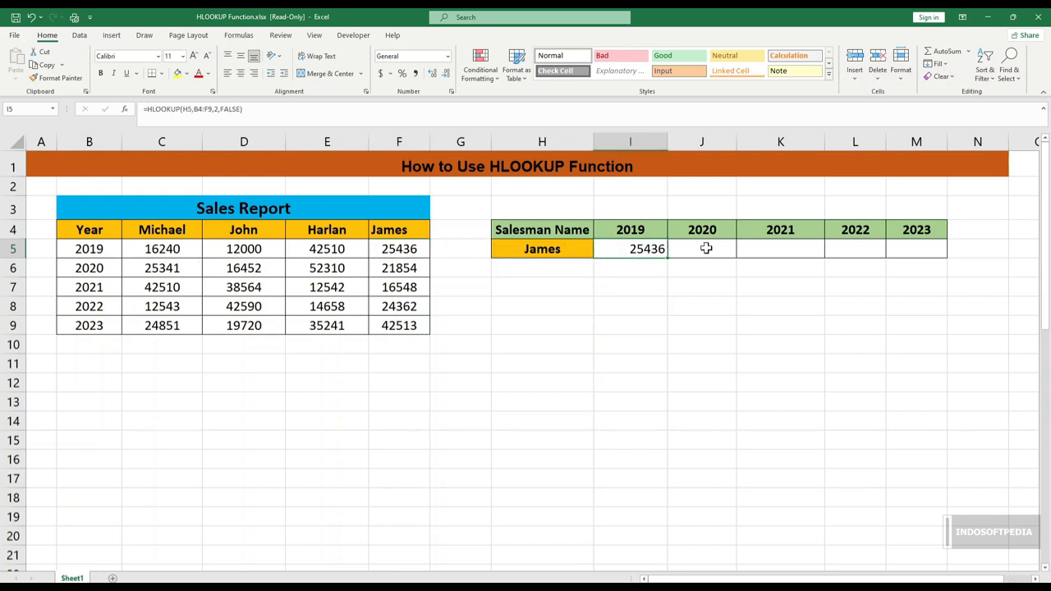
Step: Replace the salesman's name in H5 with the one from D4, and check the 2019 result in I5
click(704, 249)
click(537, 249)
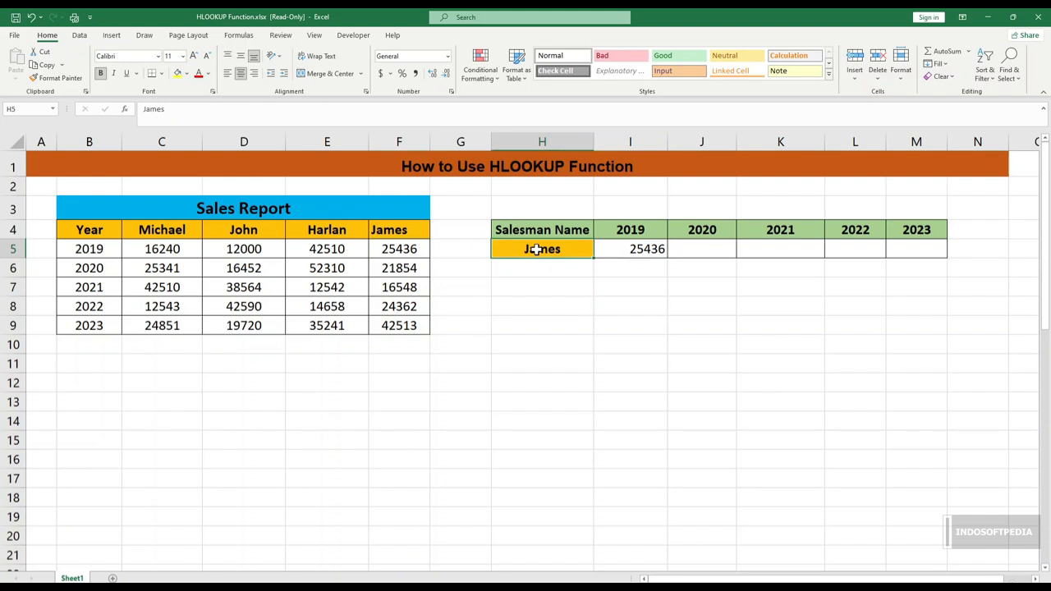
text(John)
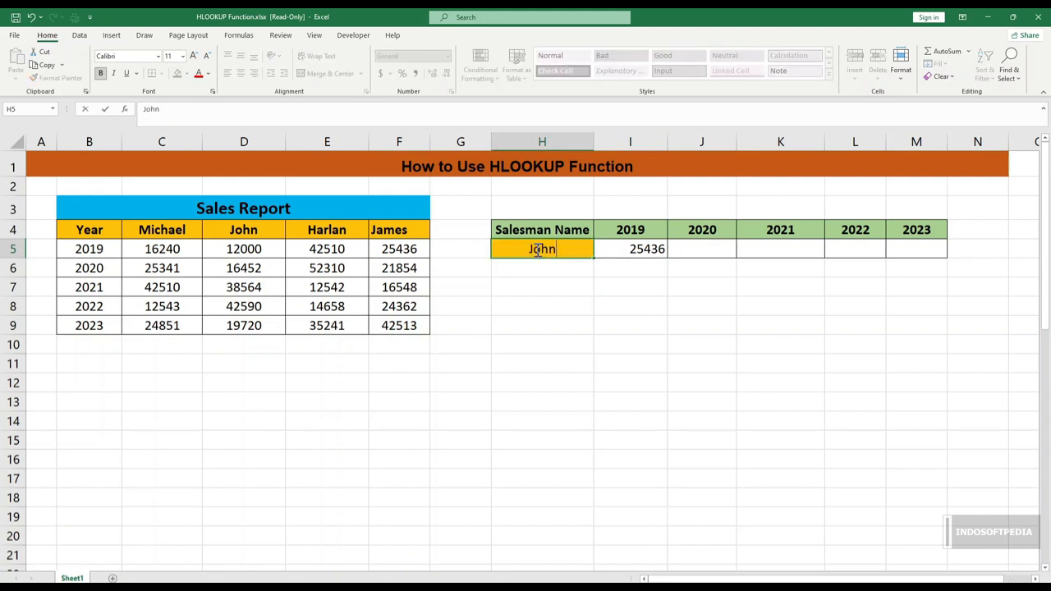
key(Return)
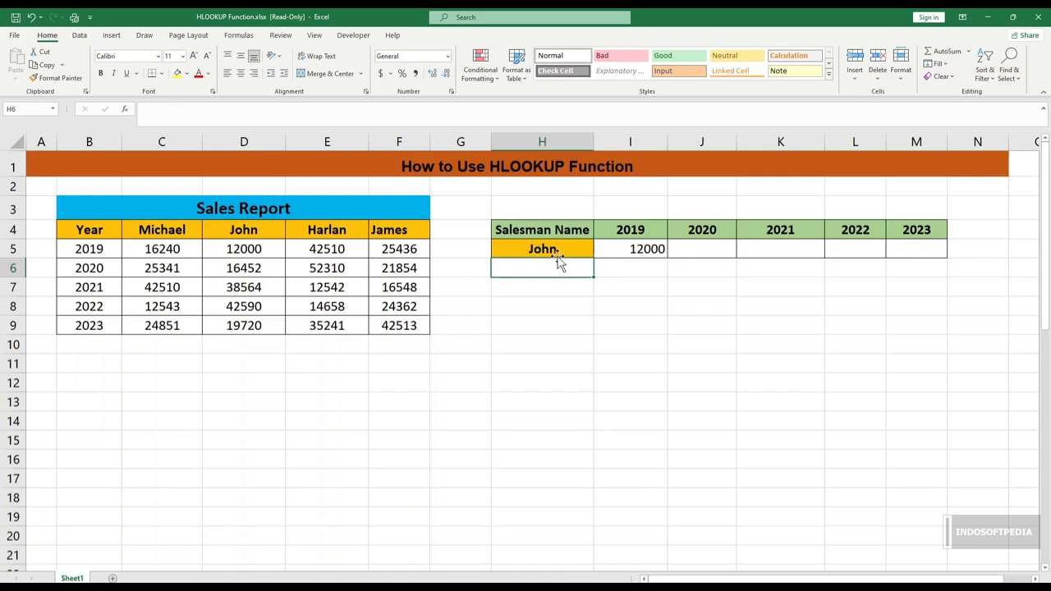
click(633, 250)
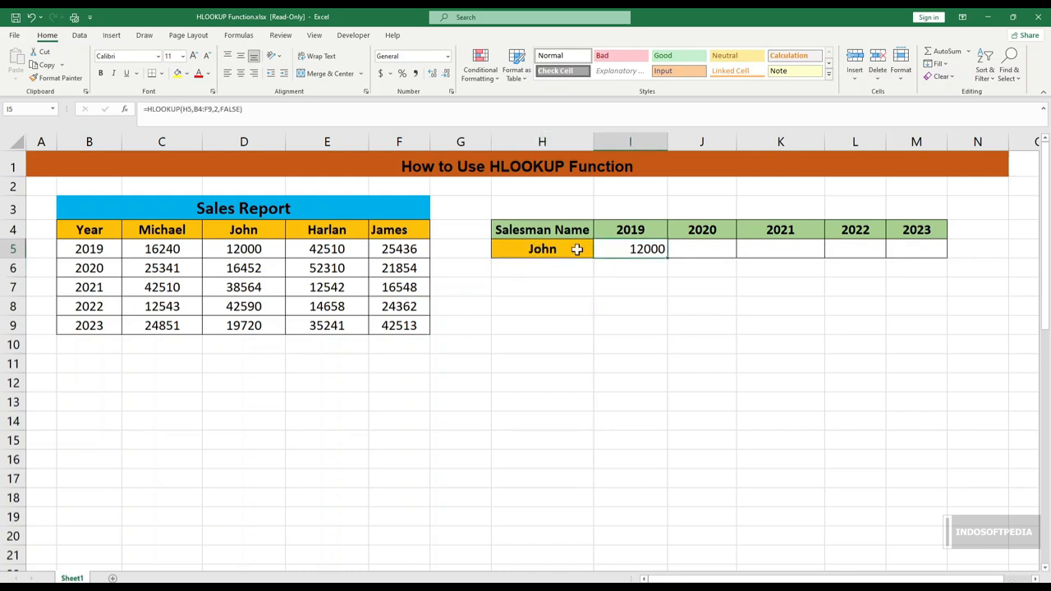
click(620, 289)
Step: Fill the HLOOKUP formula from I5 across through M5
click(718, 249)
click(662, 250)
drag(668, 258, 938, 314)
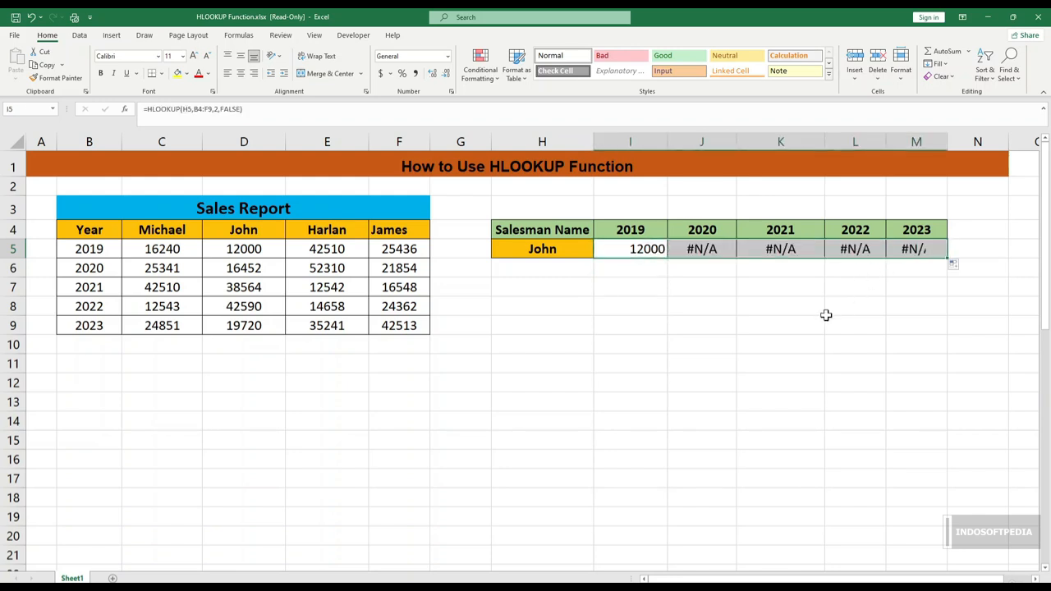
Step: Compare the HLOOKUP formulas in I5 and J5, examining the lookup value and table array references of the filled copy
click(828, 320)
click(703, 250)
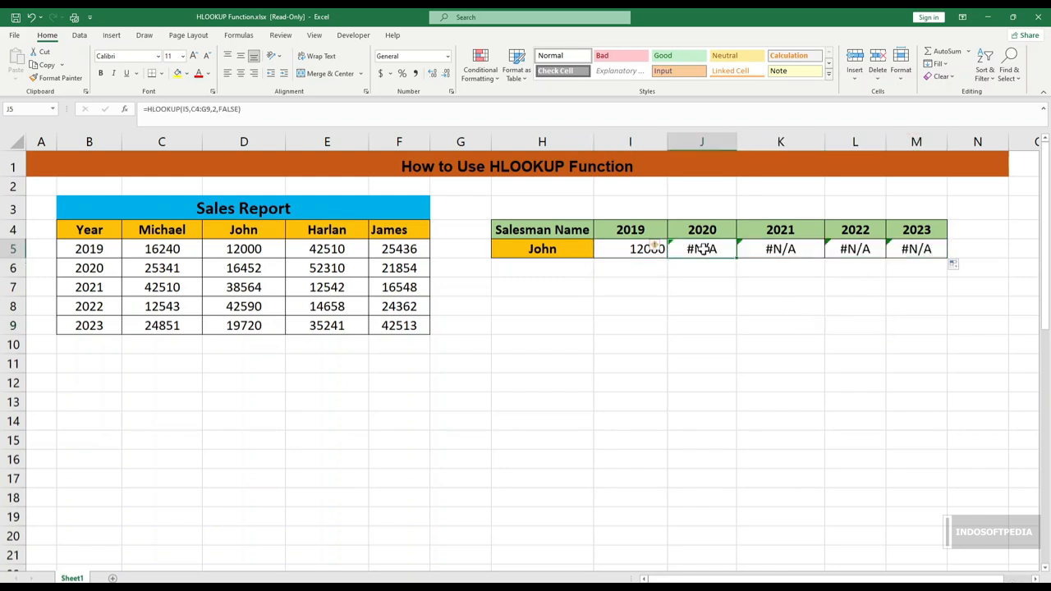
click(625, 249)
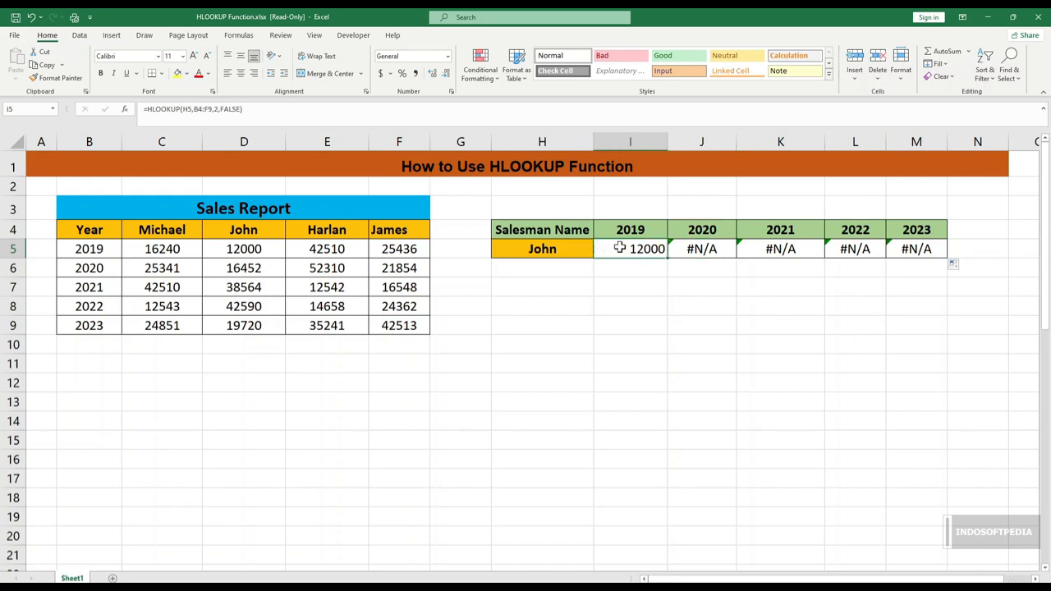
click(708, 247)
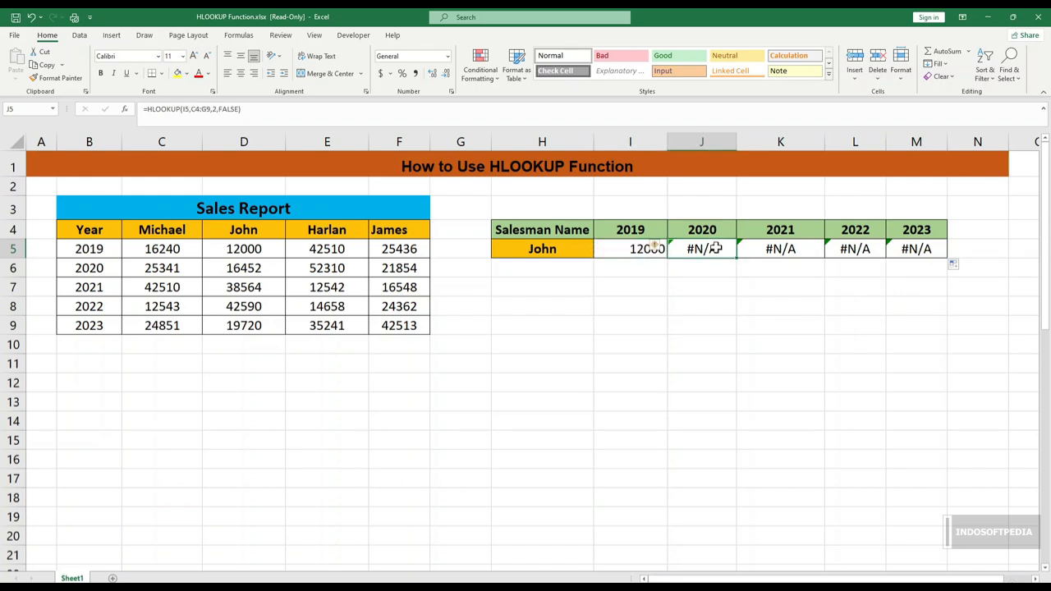
click(186, 109)
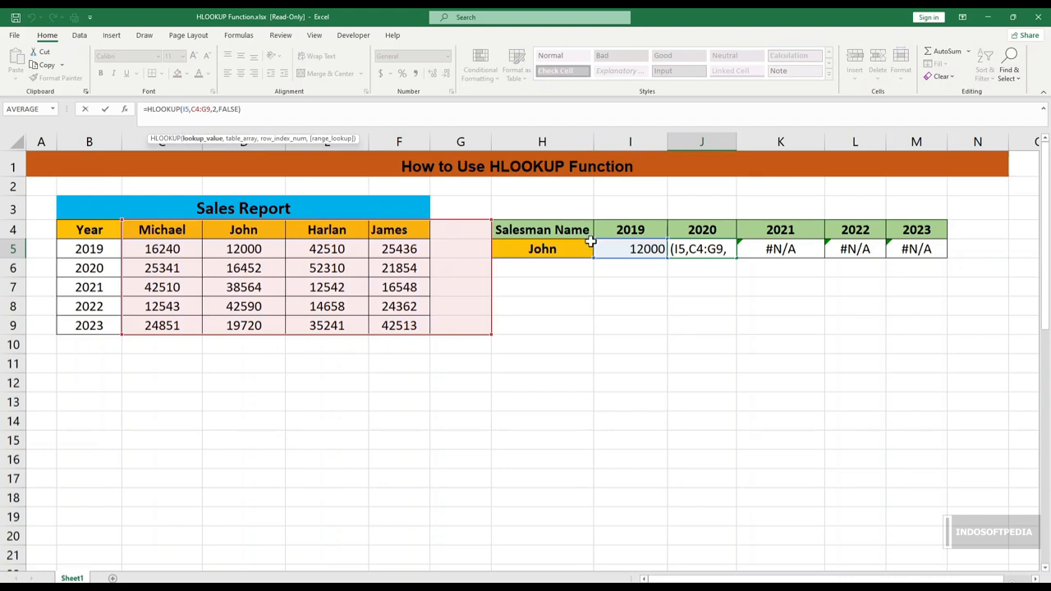
click(133, 217)
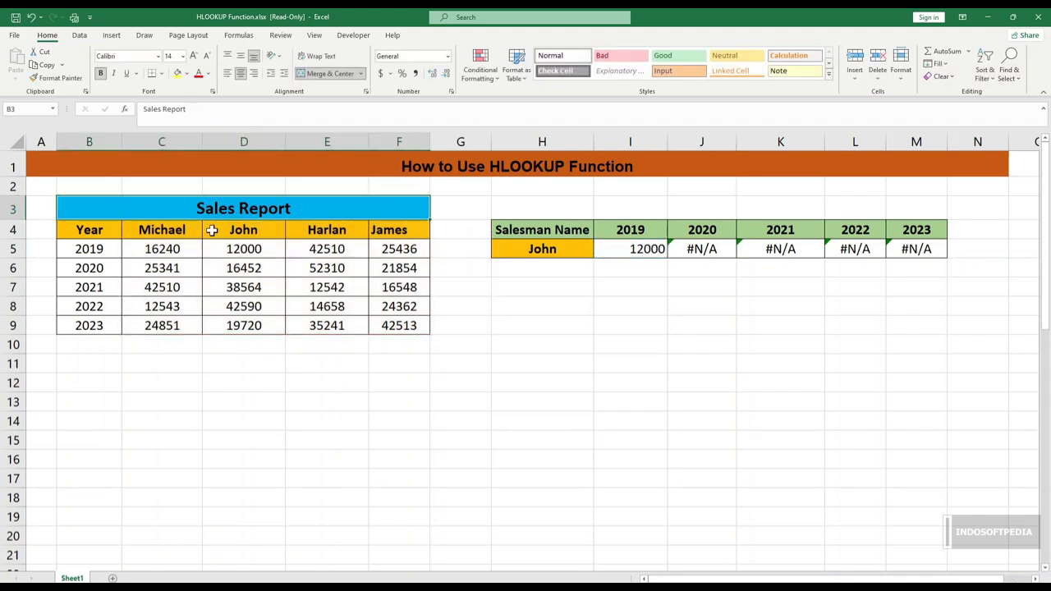
click(645, 290)
click(542, 249)
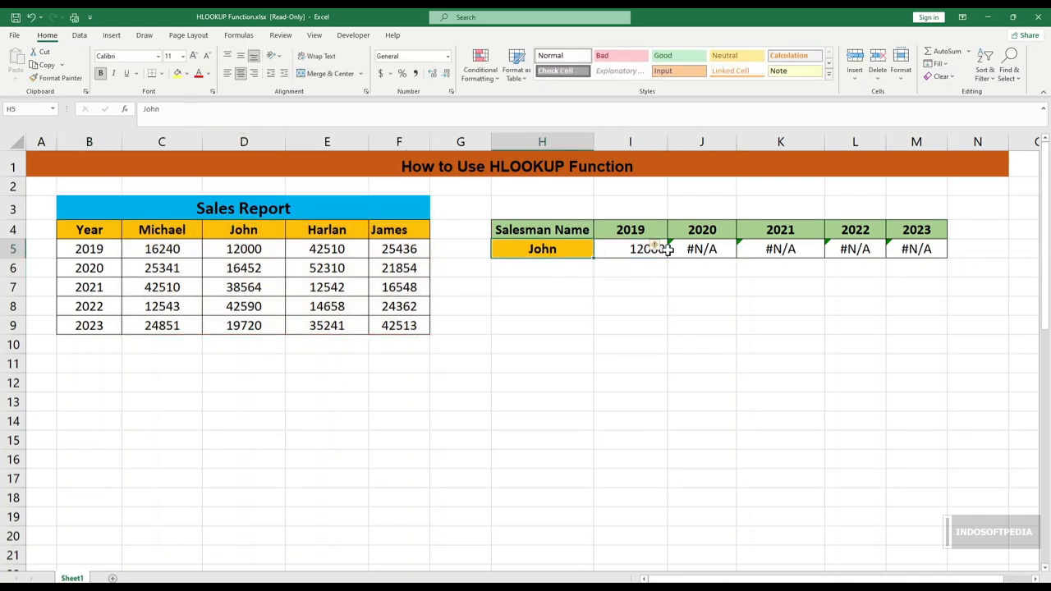
click(670, 248)
Step: Make the table array in the I5 HLOOKUP formula absolute as $B$4:$F$9
click(616, 252)
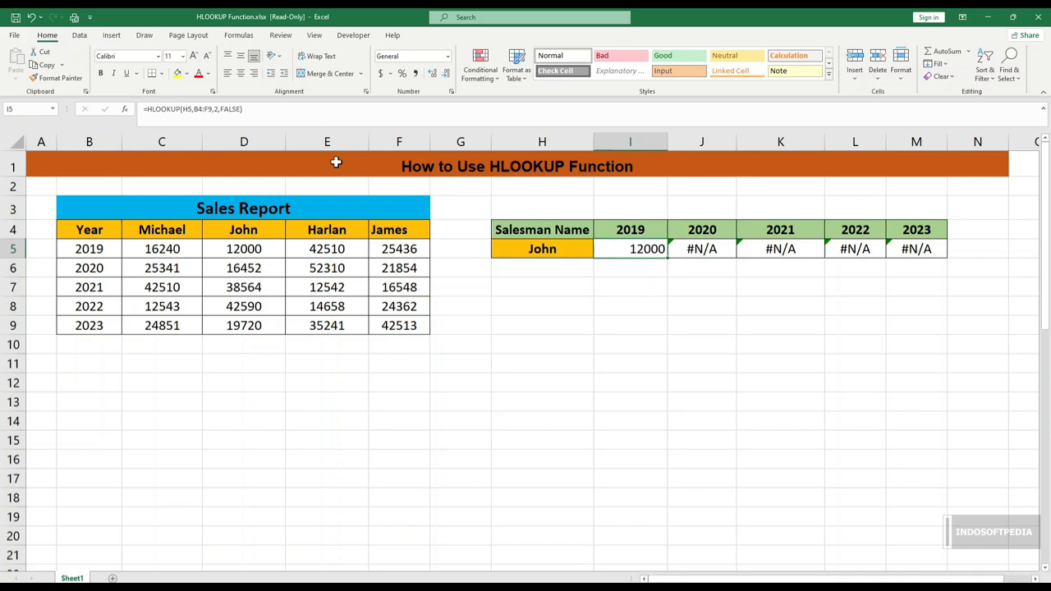
click(206, 113)
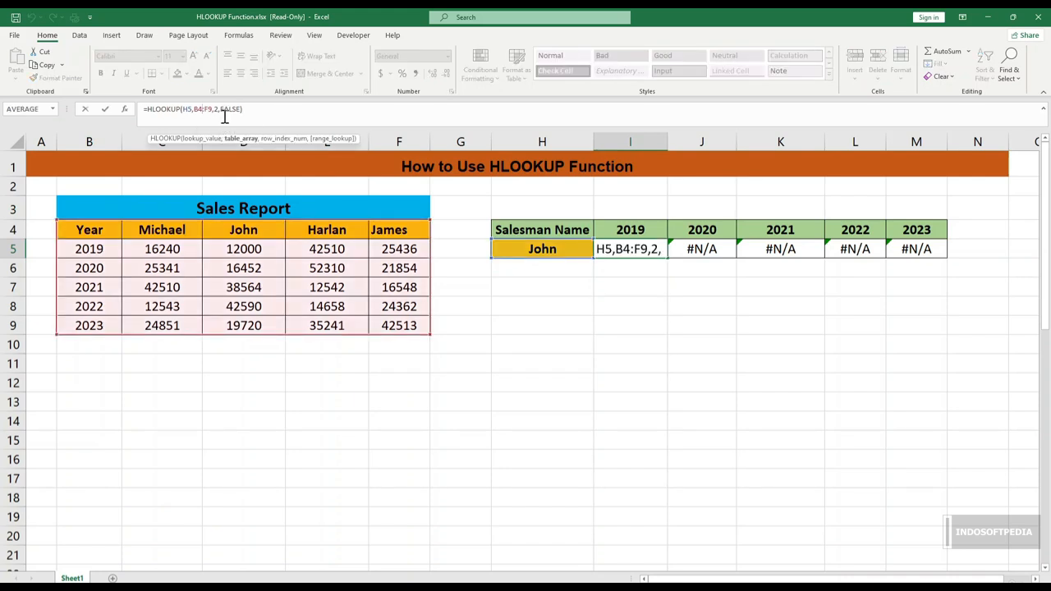
key(F4)
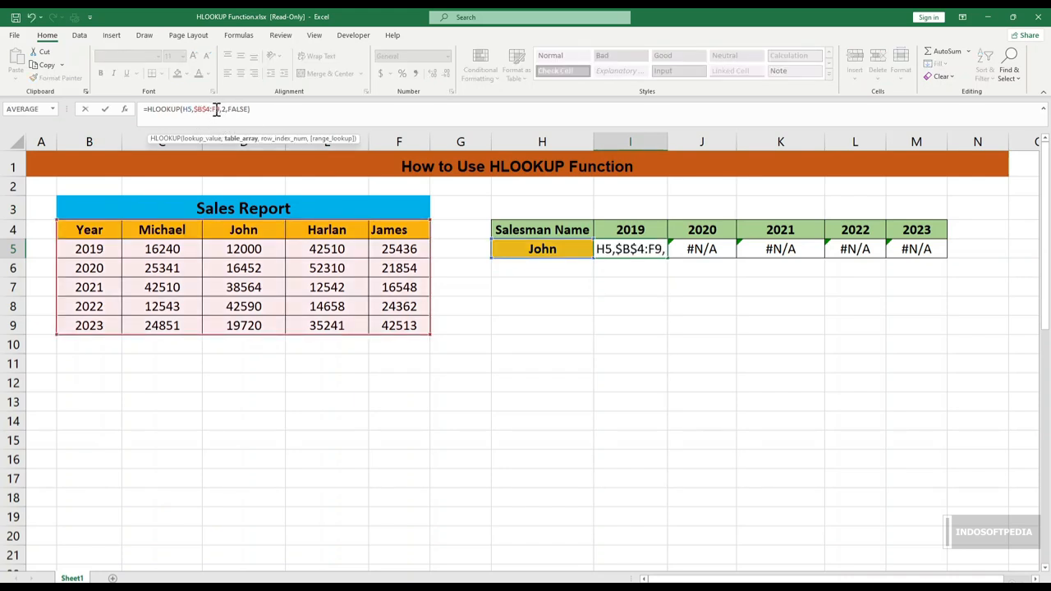
key(F4)
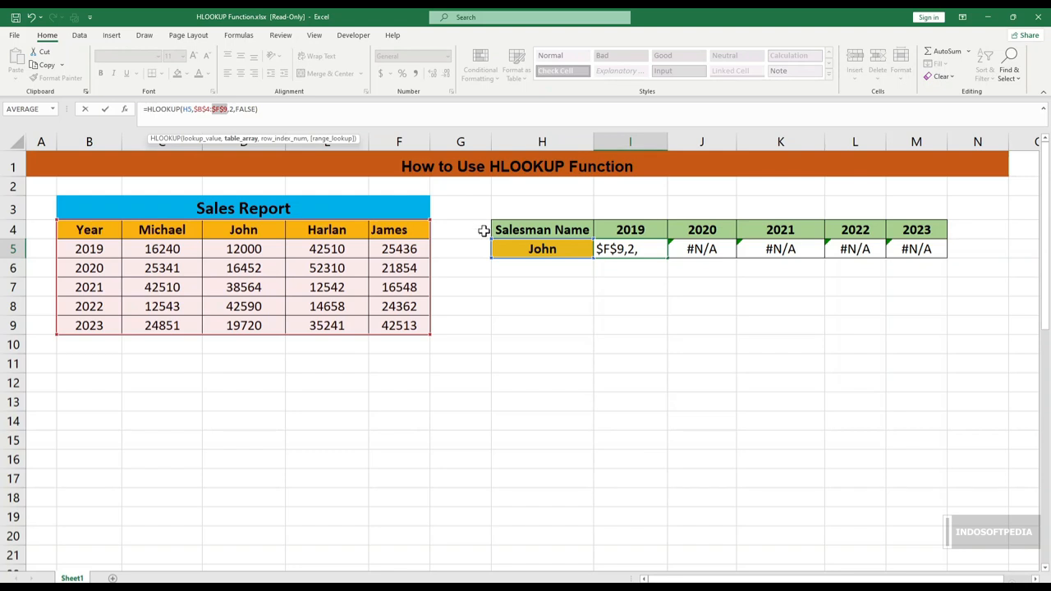
key(Return)
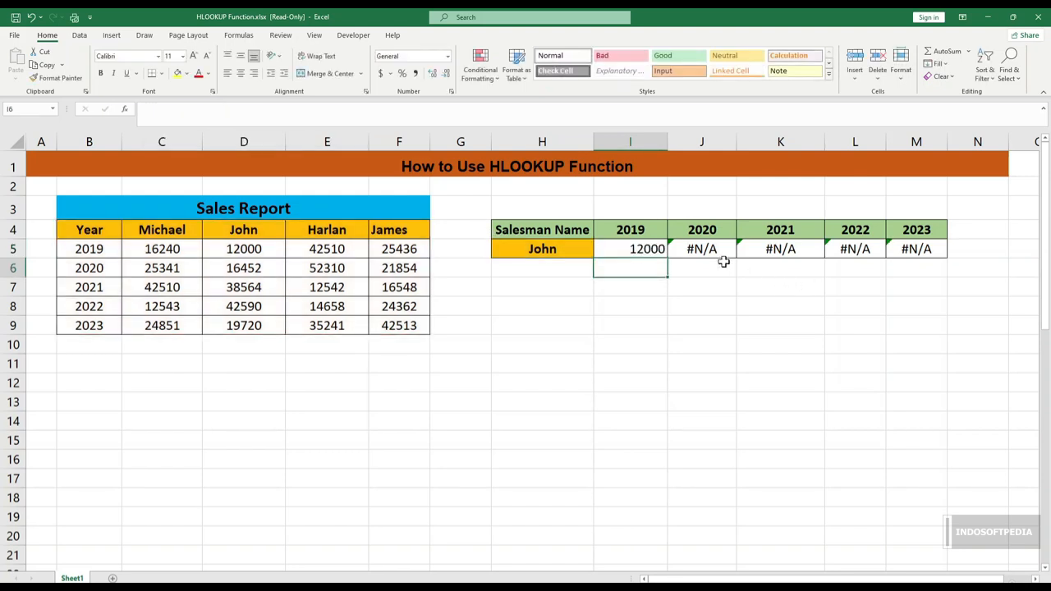
Step: Fill the I5 formula with the absolute table array across through M5
click(683, 246)
click(661, 247)
click(607, 248)
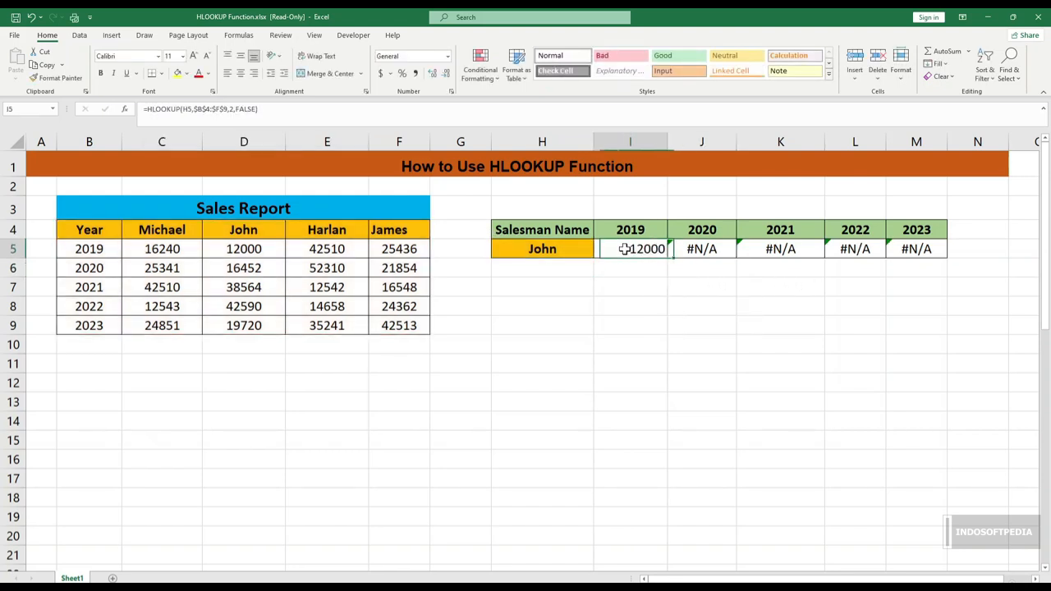
drag(668, 257, 924, 266)
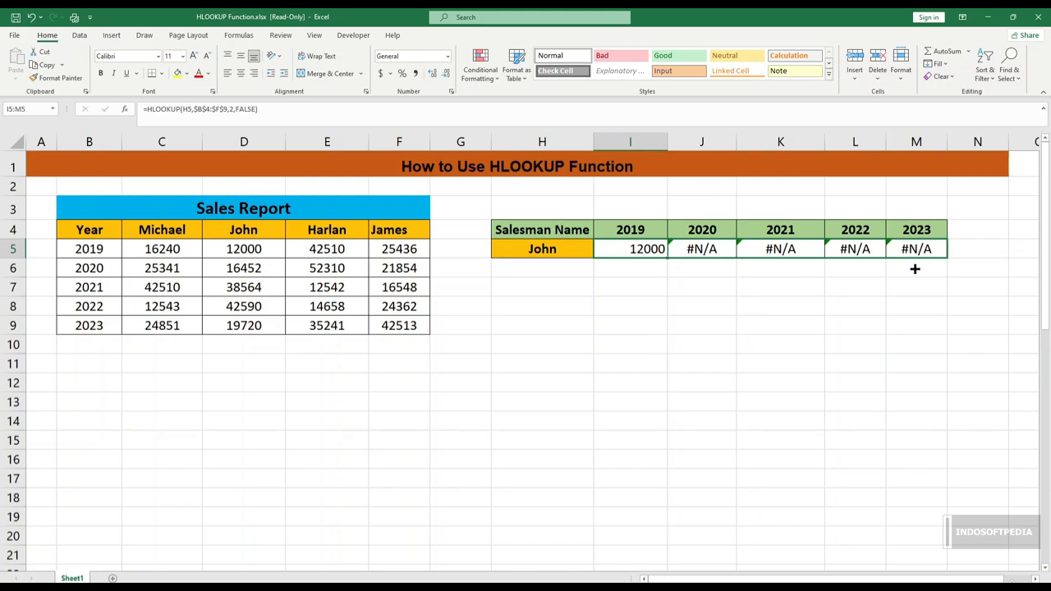
click(781, 303)
Step: Correct the 2020 formula in J5 to use H5 as the lookup value and 3 as the row index
click(704, 250)
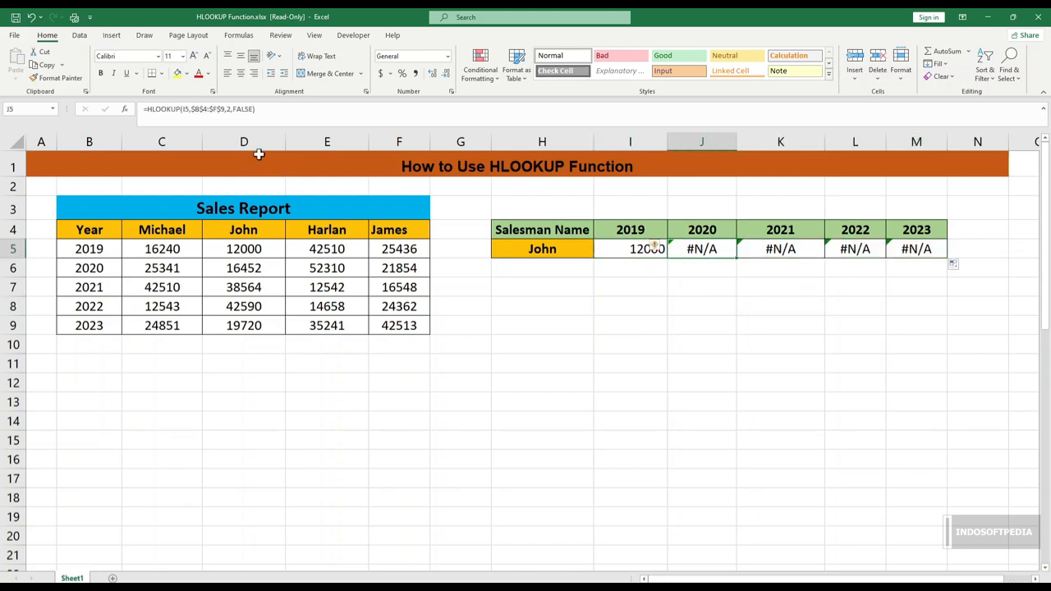
click(183, 109)
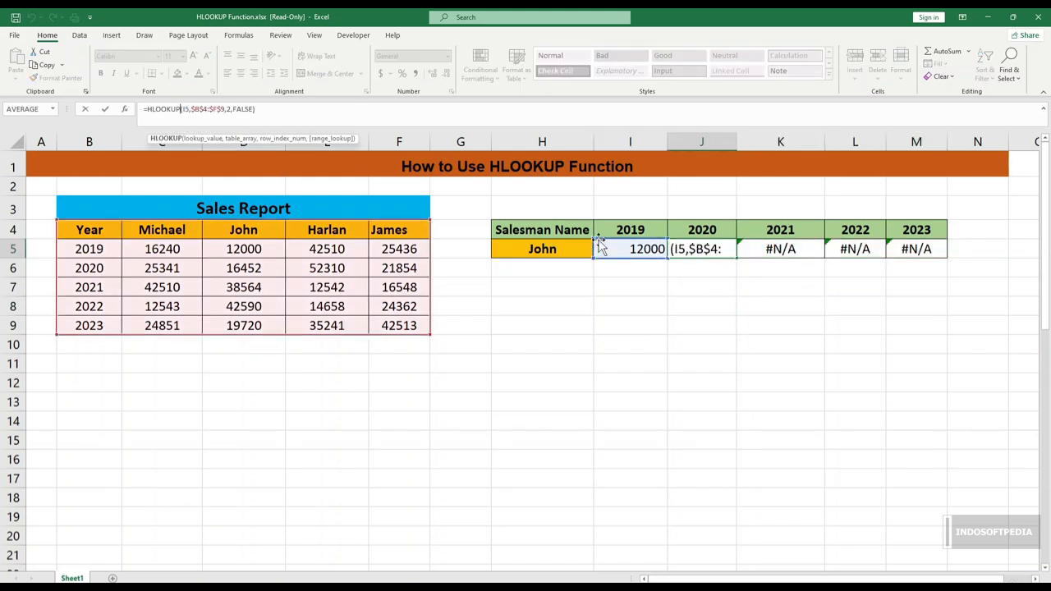
drag(595, 248, 544, 260)
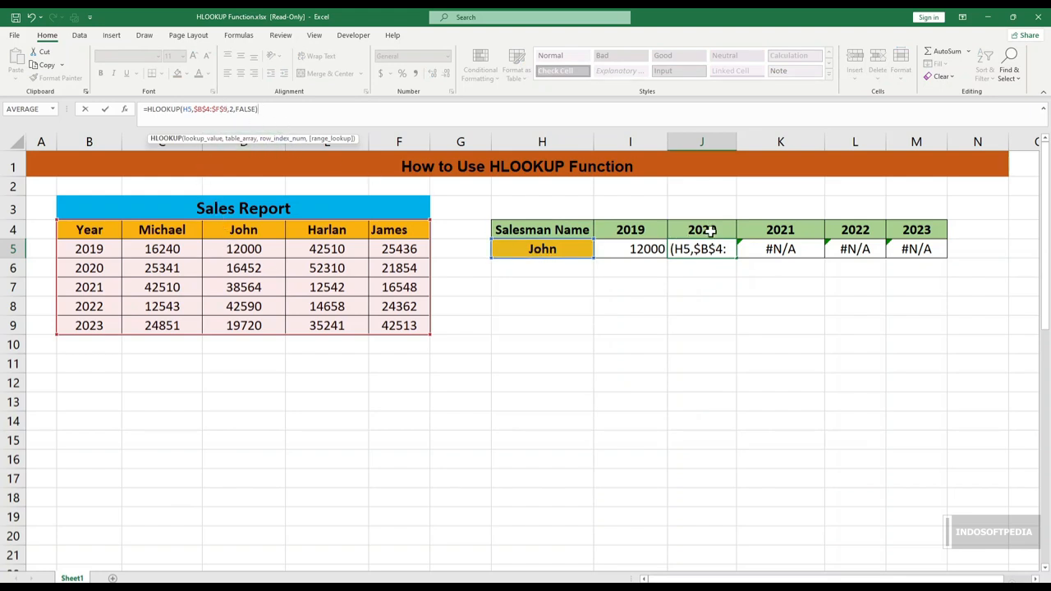
click(233, 109)
key(Delete)
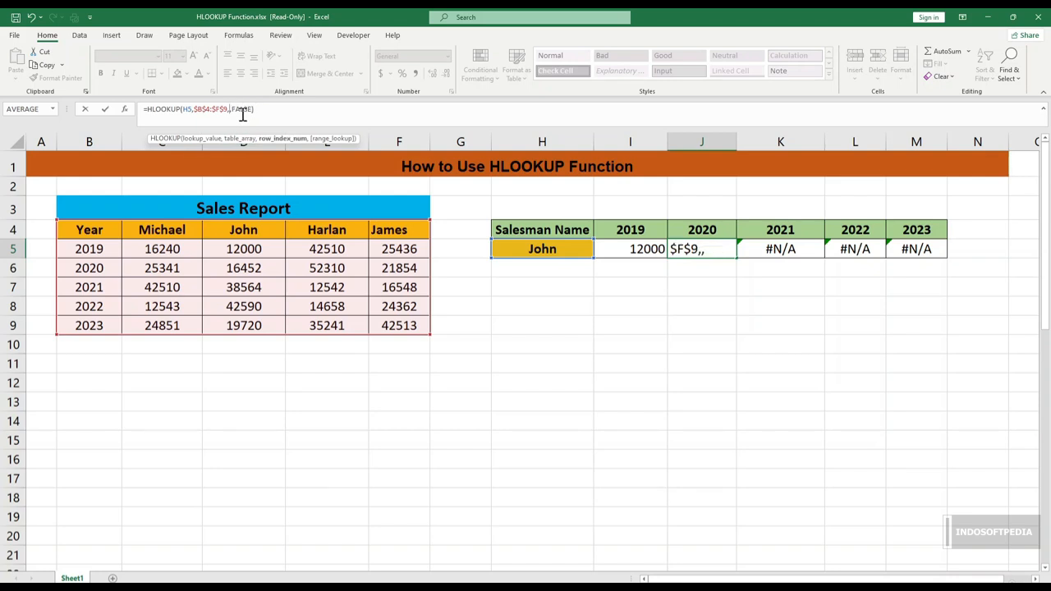
text(3)
key(Return)
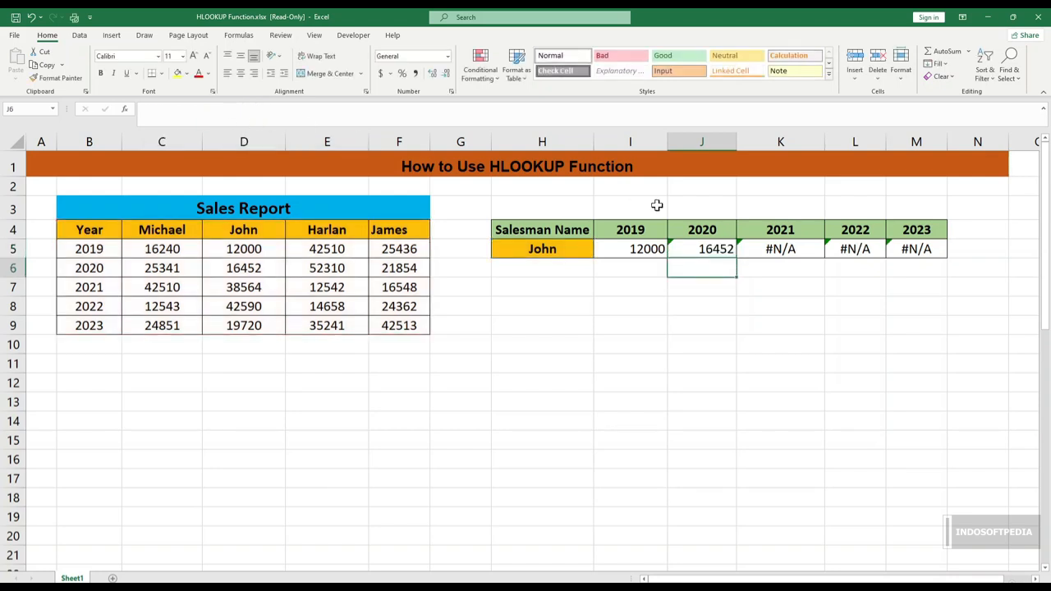
Step: Check the 2020 result in J5 against the selected salesman's value in D6 of the Sales Report
click(534, 249)
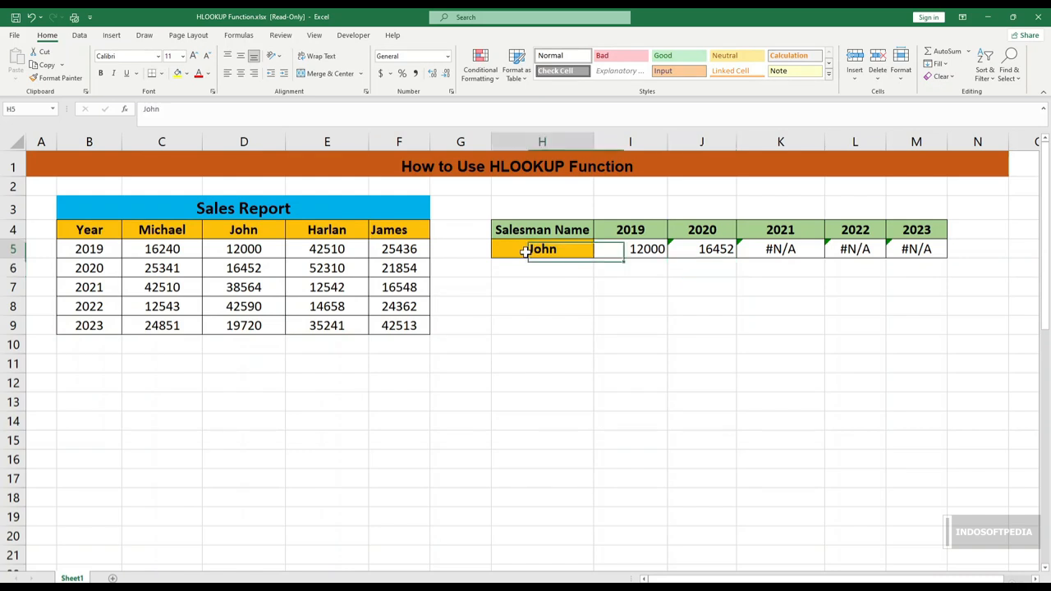
click(109, 268)
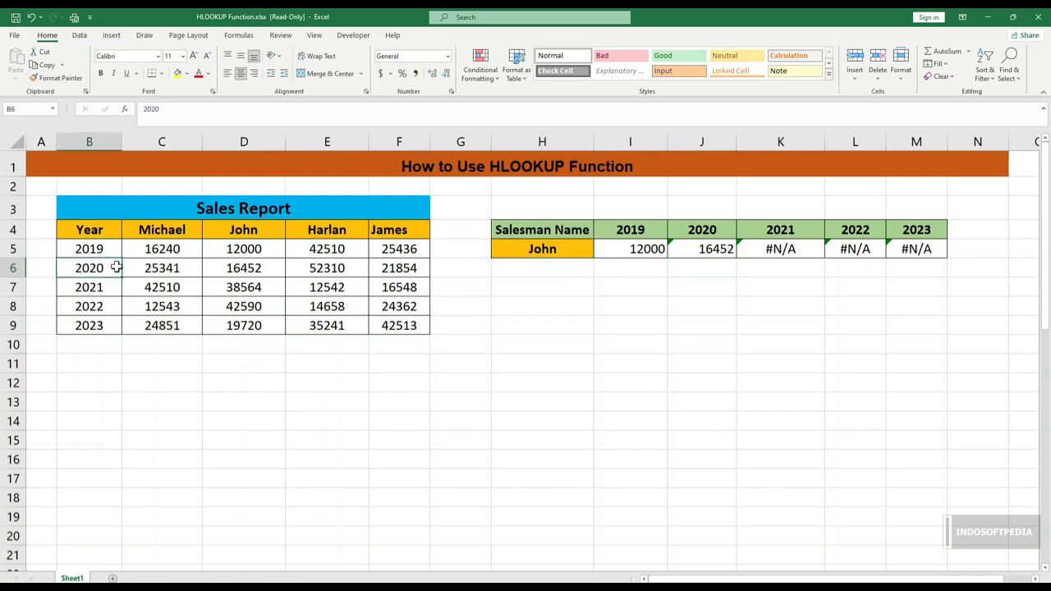
click(249, 232)
click(110, 268)
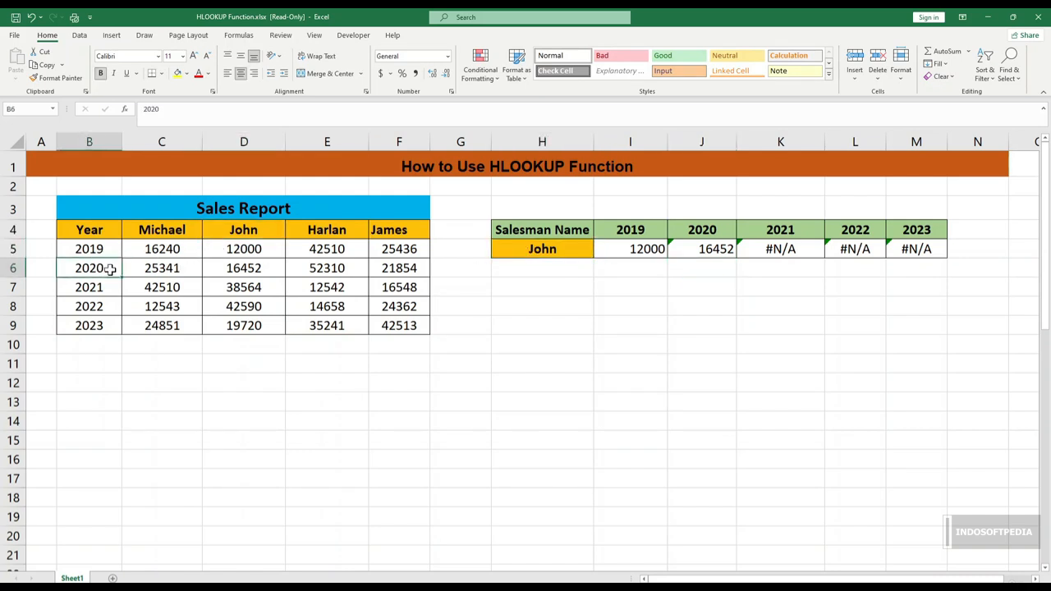
click(188, 273)
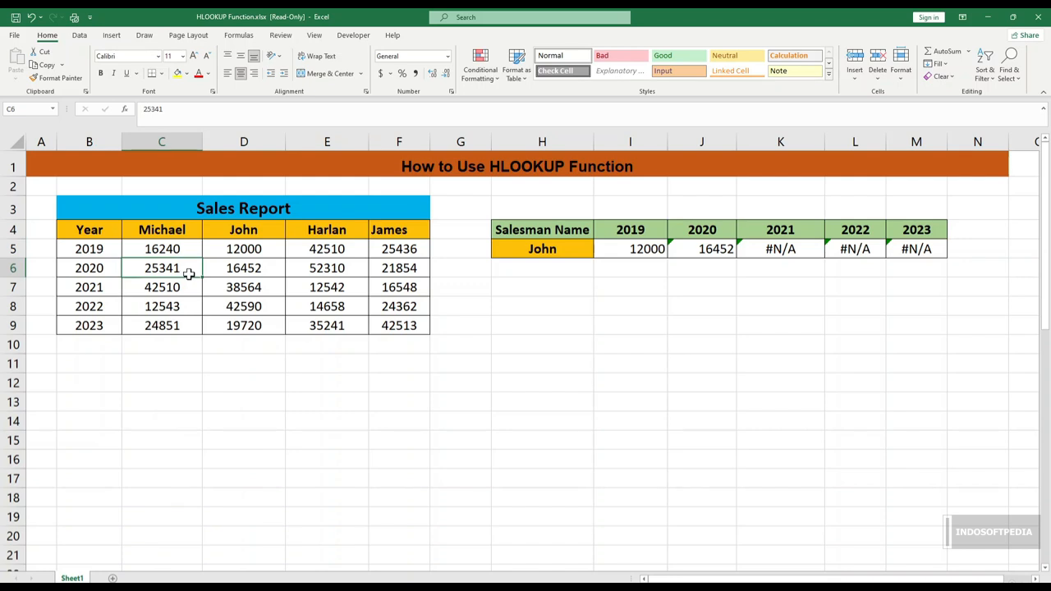
drag(188, 273, 246, 281)
click(246, 271)
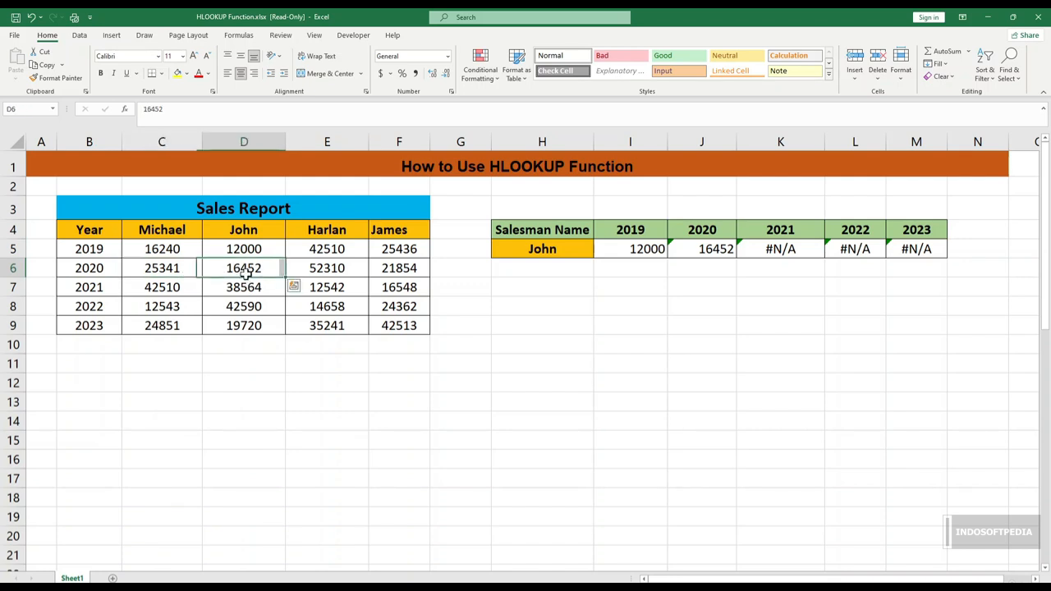
click(716, 248)
Step: Correct the 2021 formula in K5 to use row index 4 and H5 as the lookup value
click(772, 248)
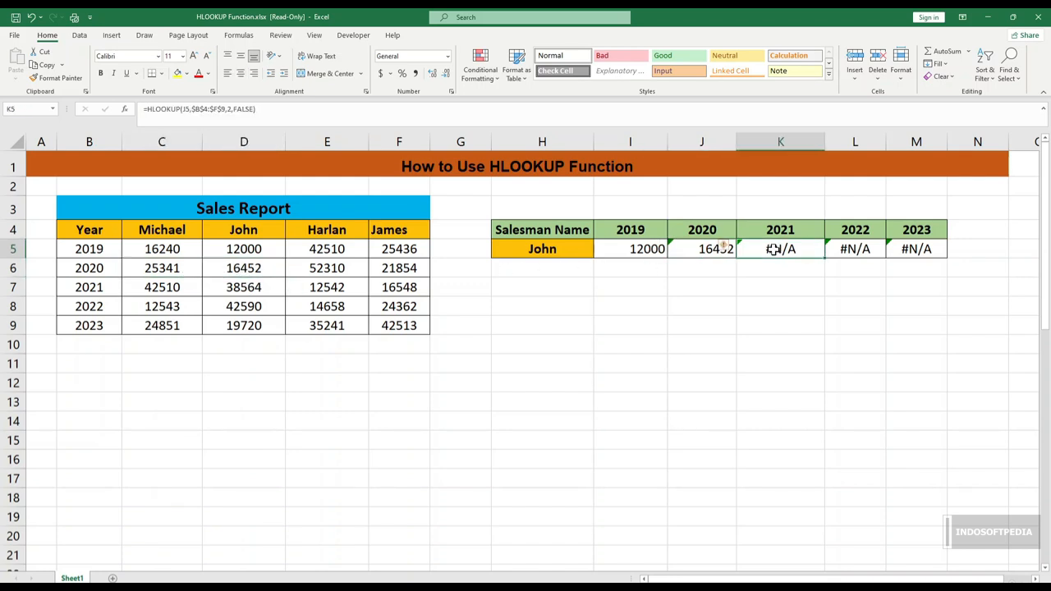
click(233, 109)
key(BackSpace)
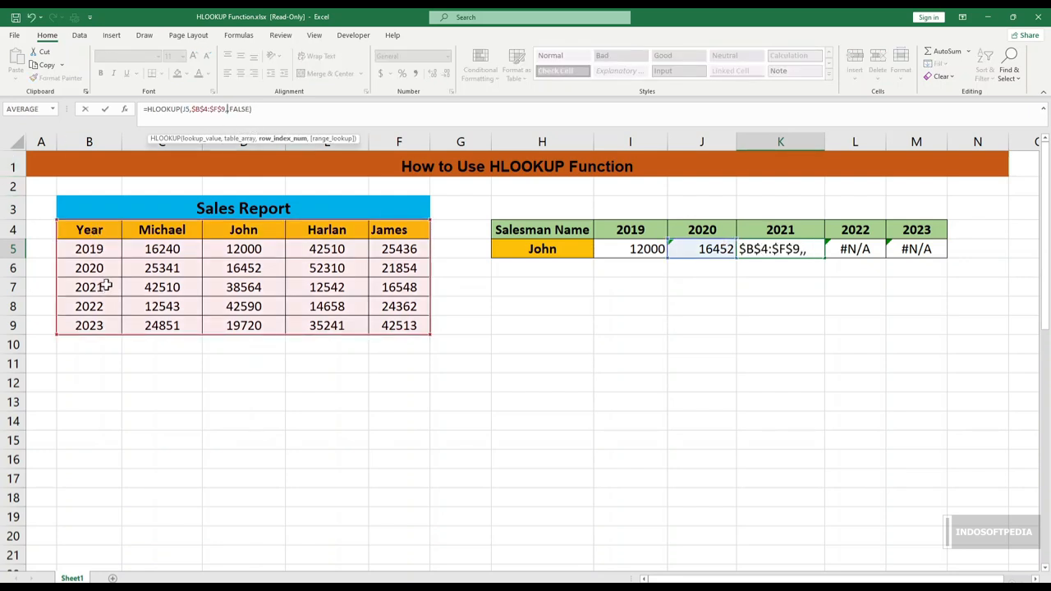
text(4)
click(189, 110)
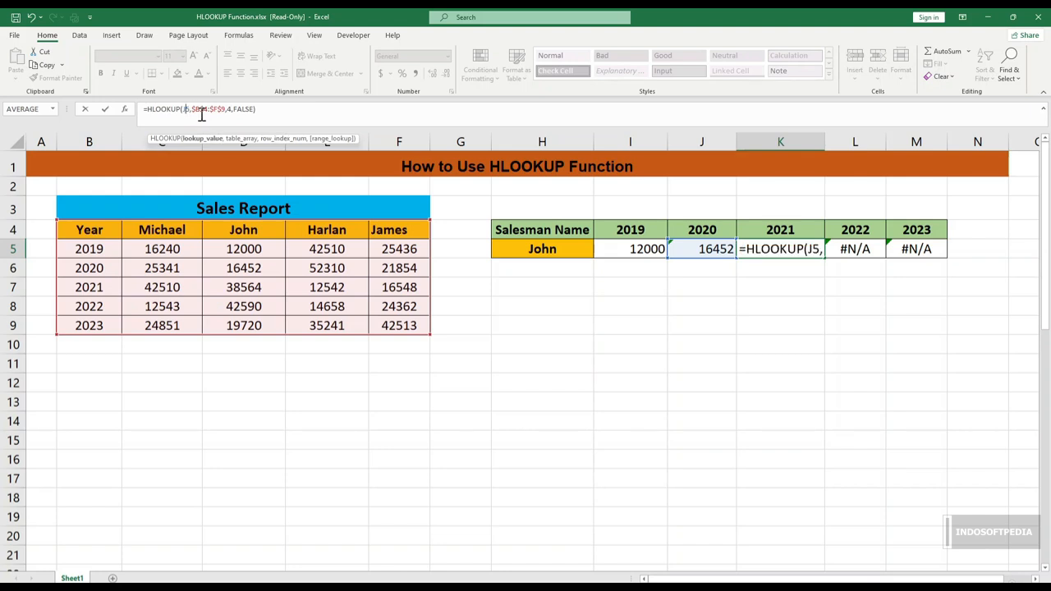
click(545, 250)
key(Return)
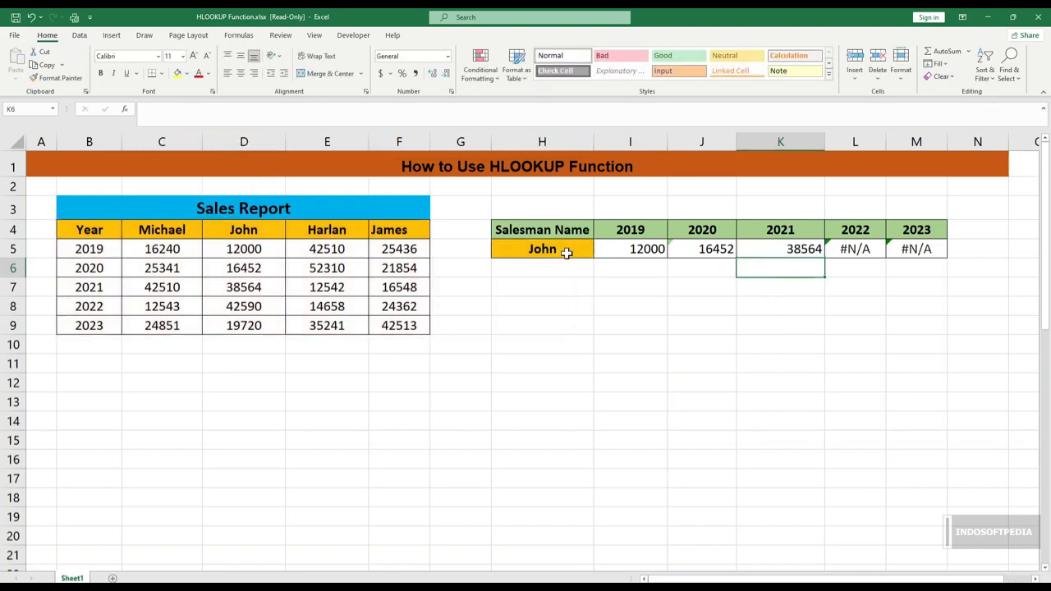
click(813, 250)
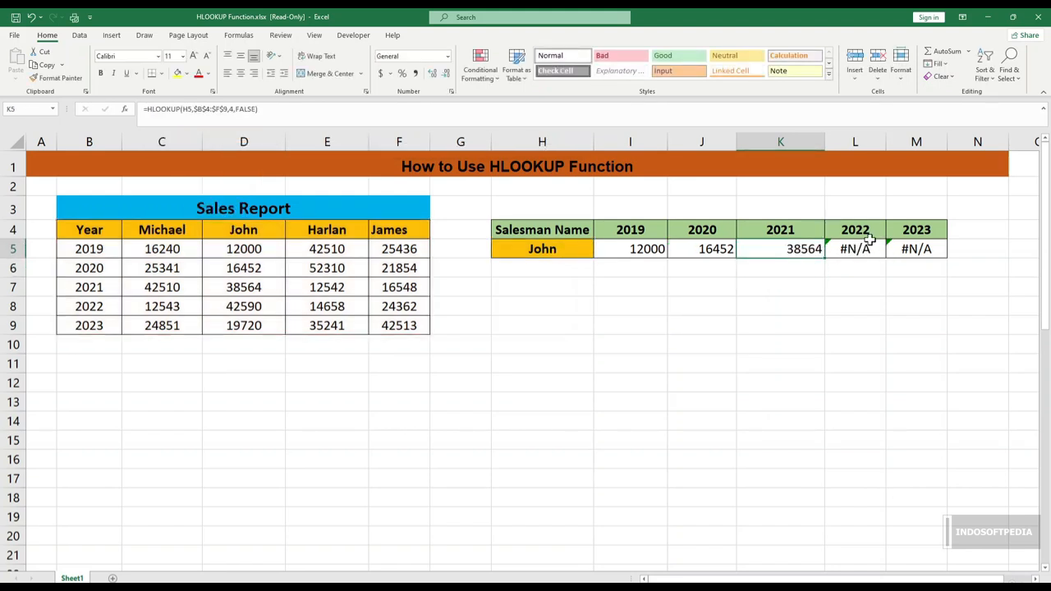
Step: Correct the 2022 formula in L5 to use row index 5 and H5 as the lookup value
click(852, 249)
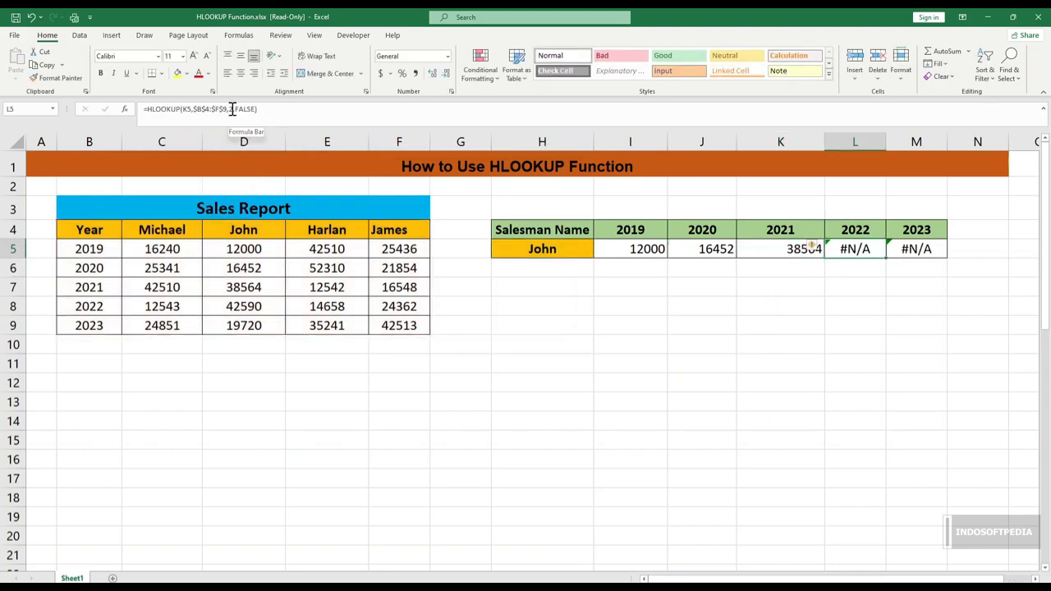
click(236, 109)
key(BackSpace)
text(5)
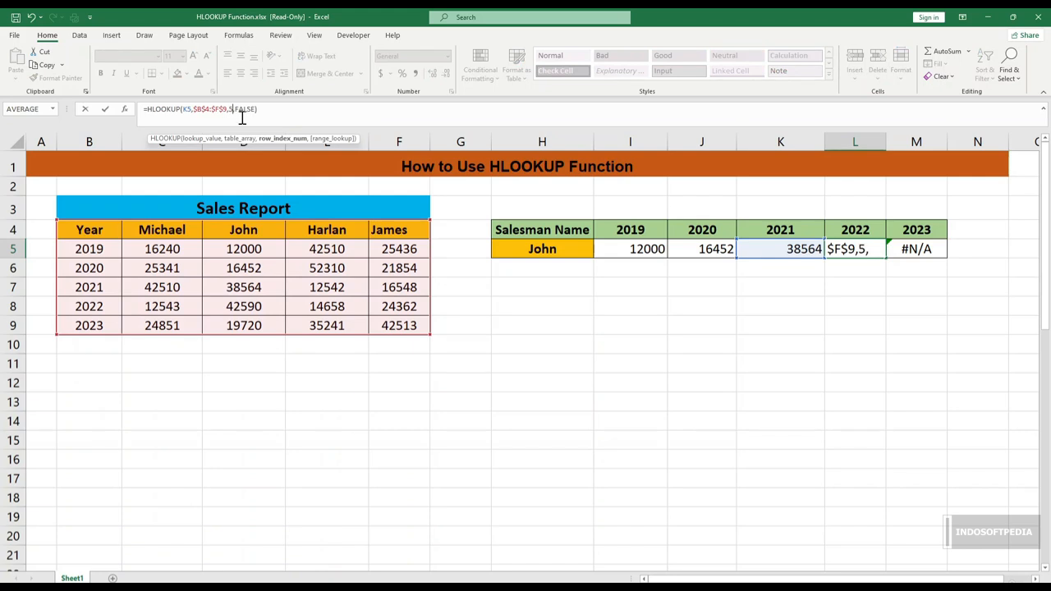
click(188, 109)
key(BackSpace)
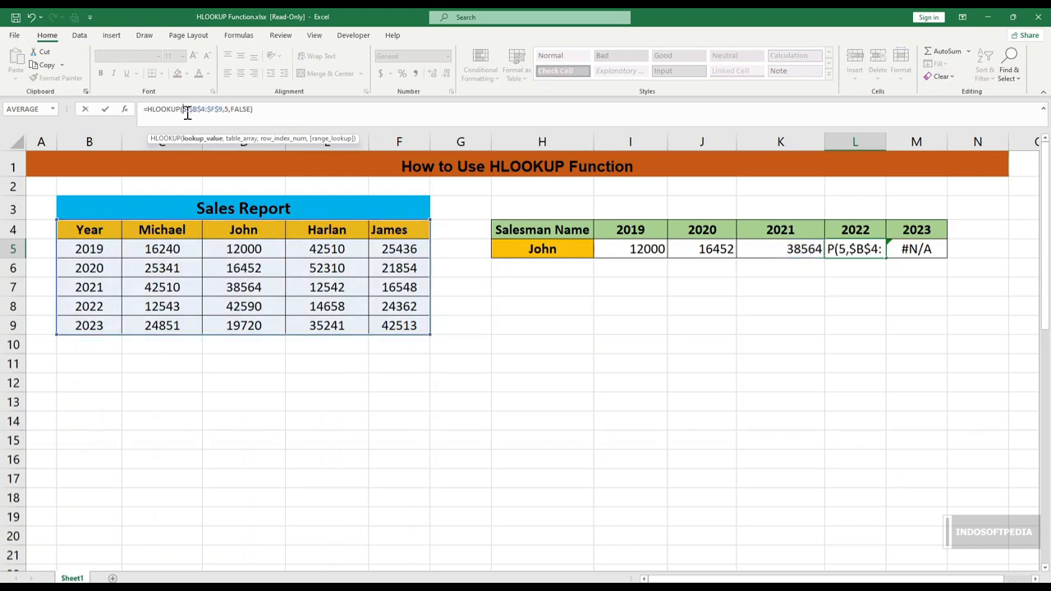
text(h)
key(Return)
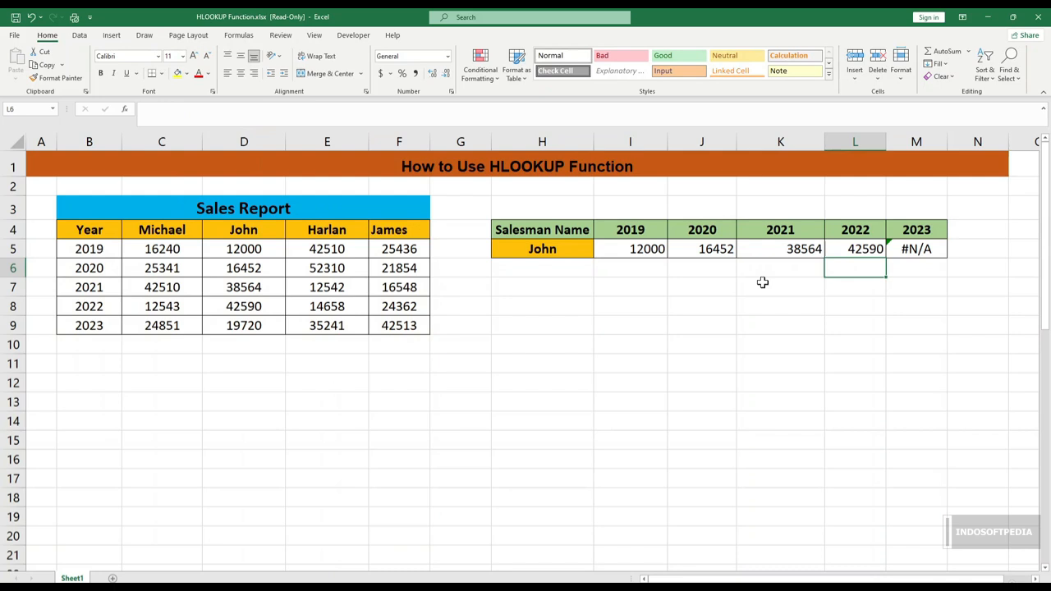
Step: Correct the 2023 formula in M5 to use row index 6 and H5 as the lookup value
click(900, 249)
click(232, 110)
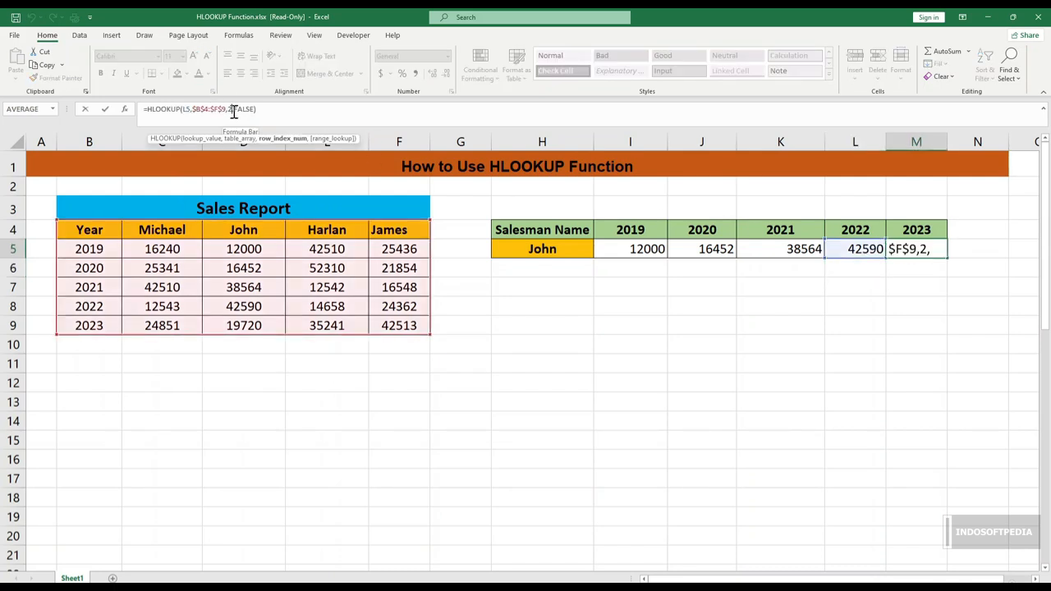
key(BackSpace)
text(6)
click(186, 108)
key(BackSpace)
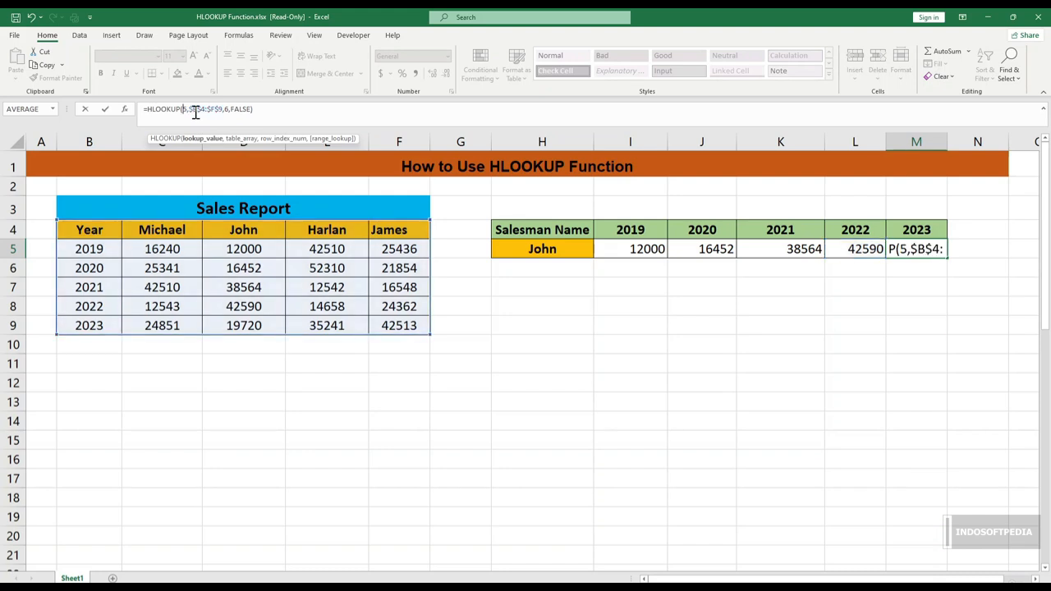
text(h)
key(Return)
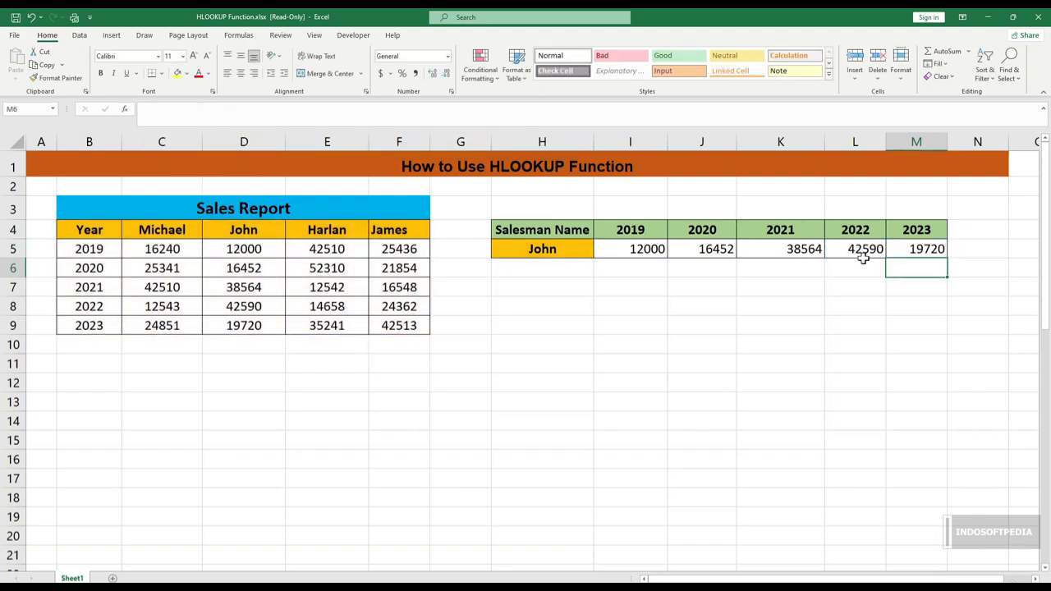
Step: Replace the salesman's name in H5 with the one from C4 to update the yearly sales
click(542, 250)
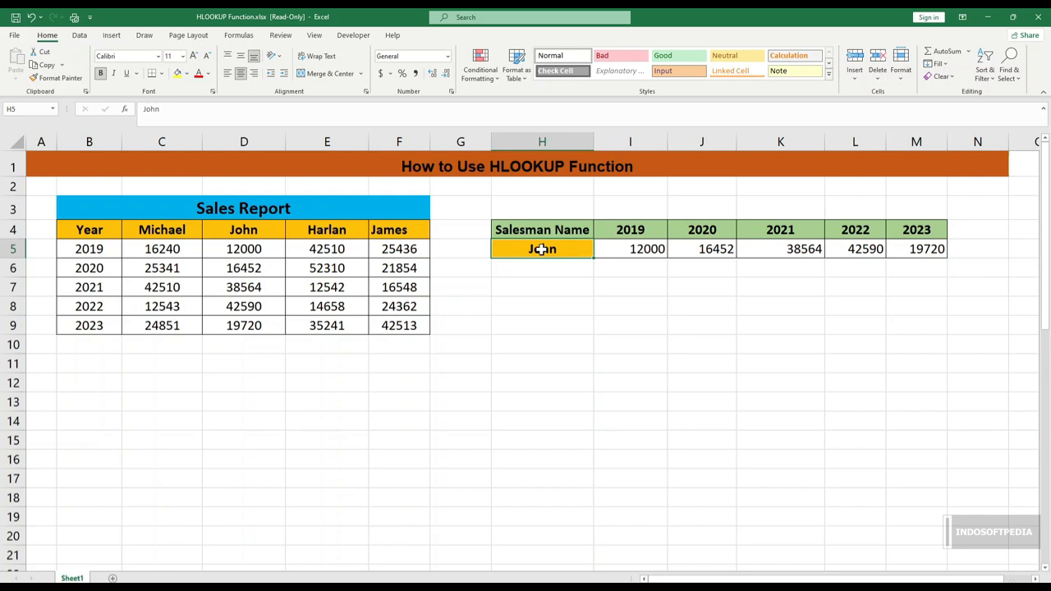
text(Mic)
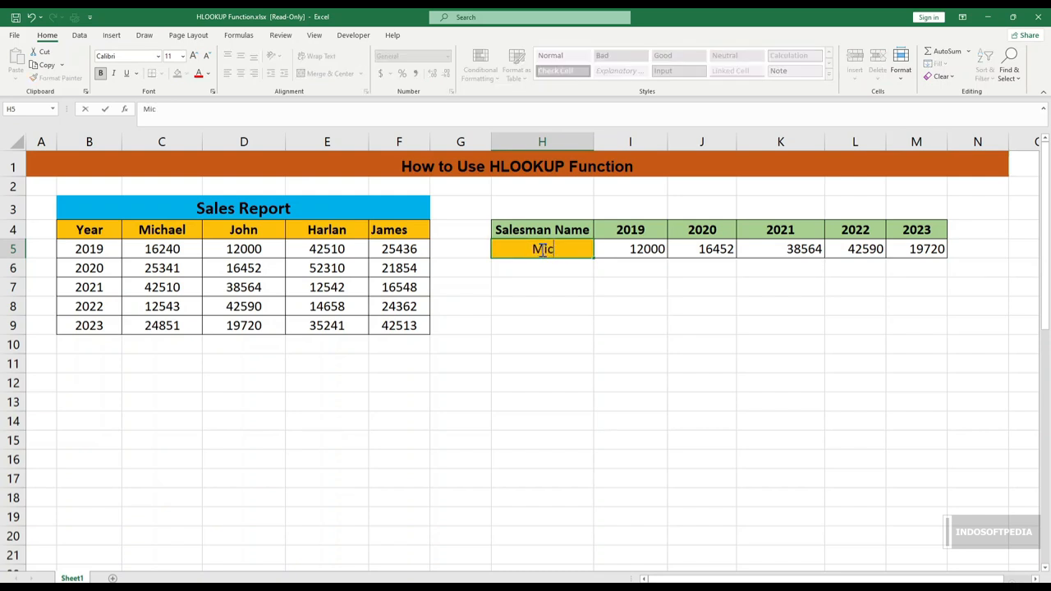
text(hael)
key(Return)
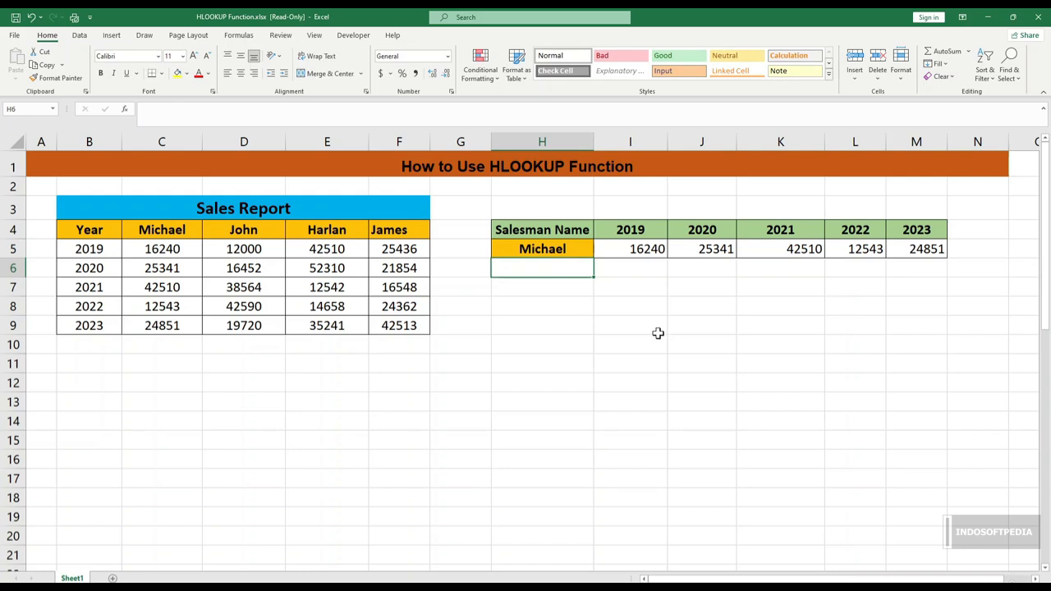
click(547, 345)
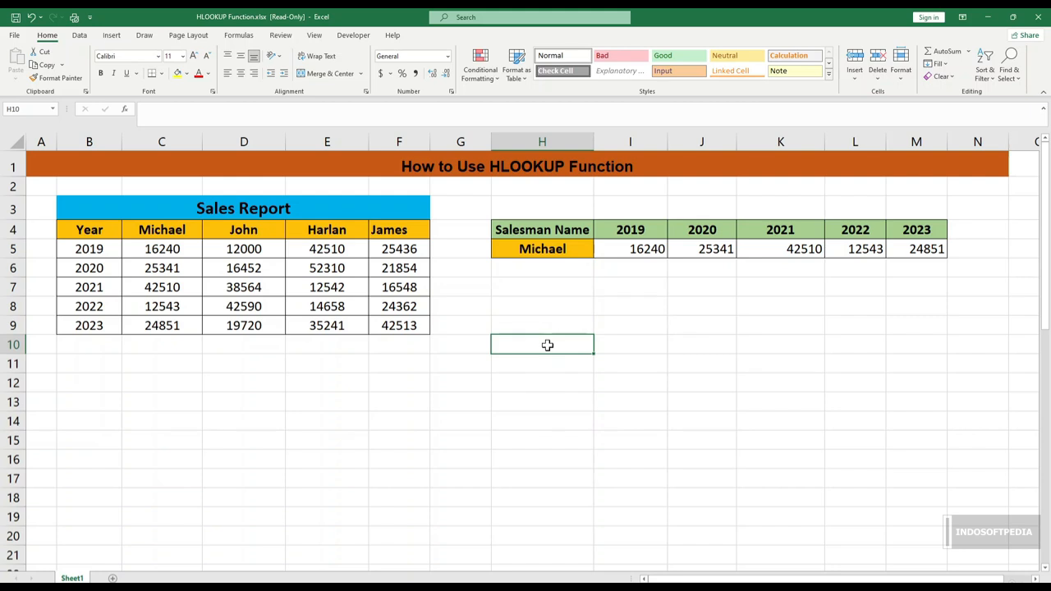
click(470, 380)
text(*)
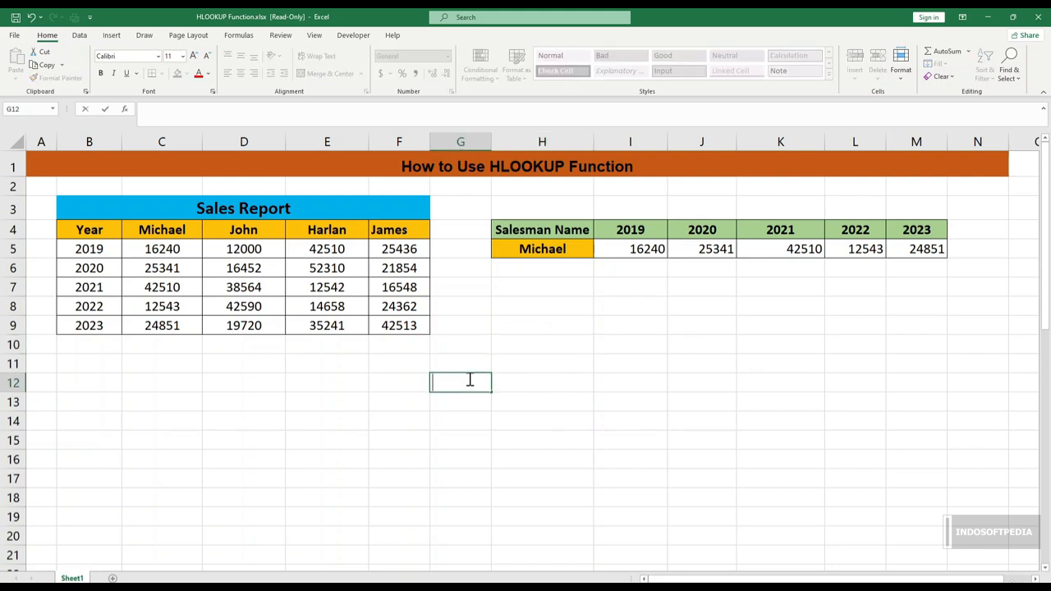